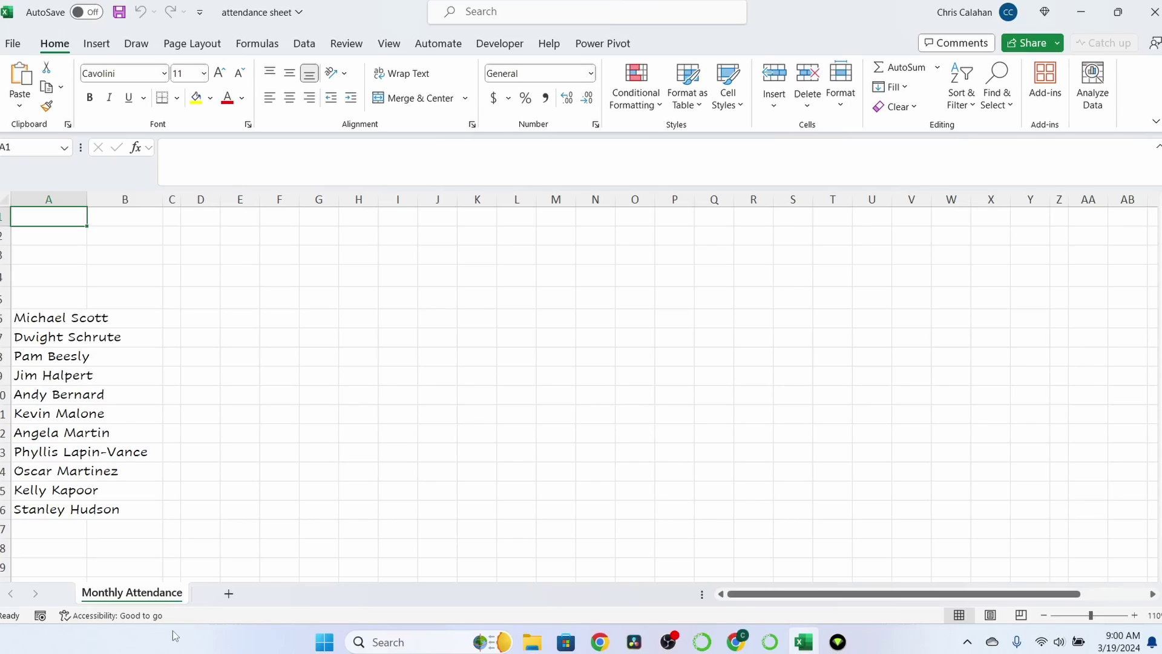
- Enter 1/1/2024 in A2 and make A2:B3 a merged, middle-centred, bold 12-point heading
left_click(39, 236)
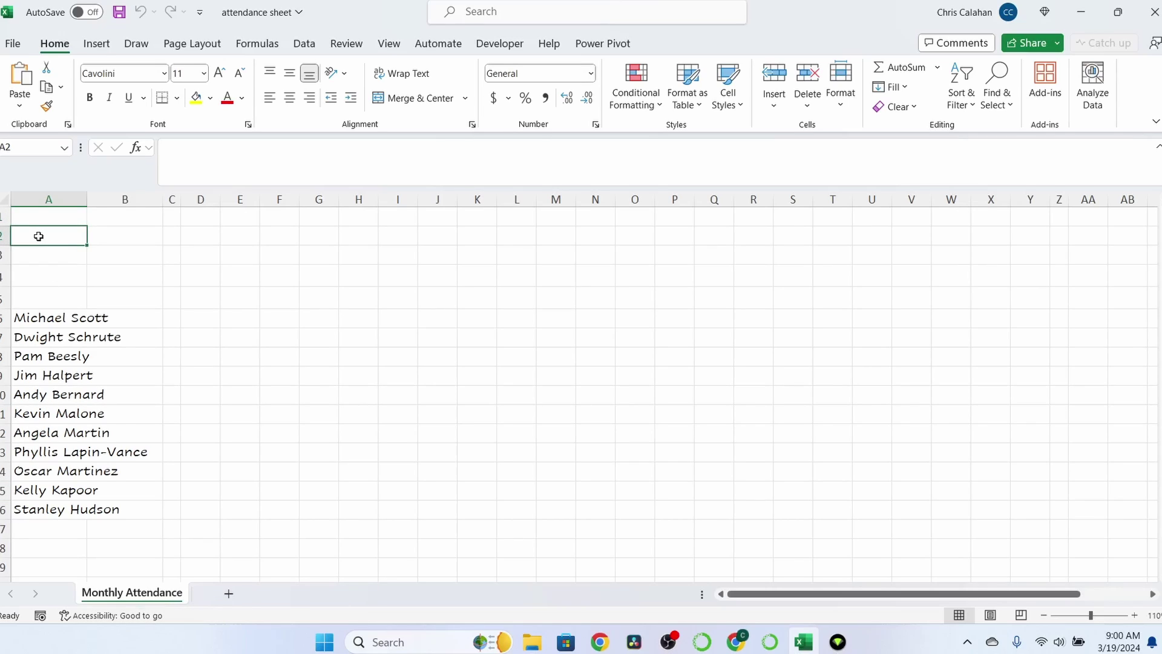
type("1")
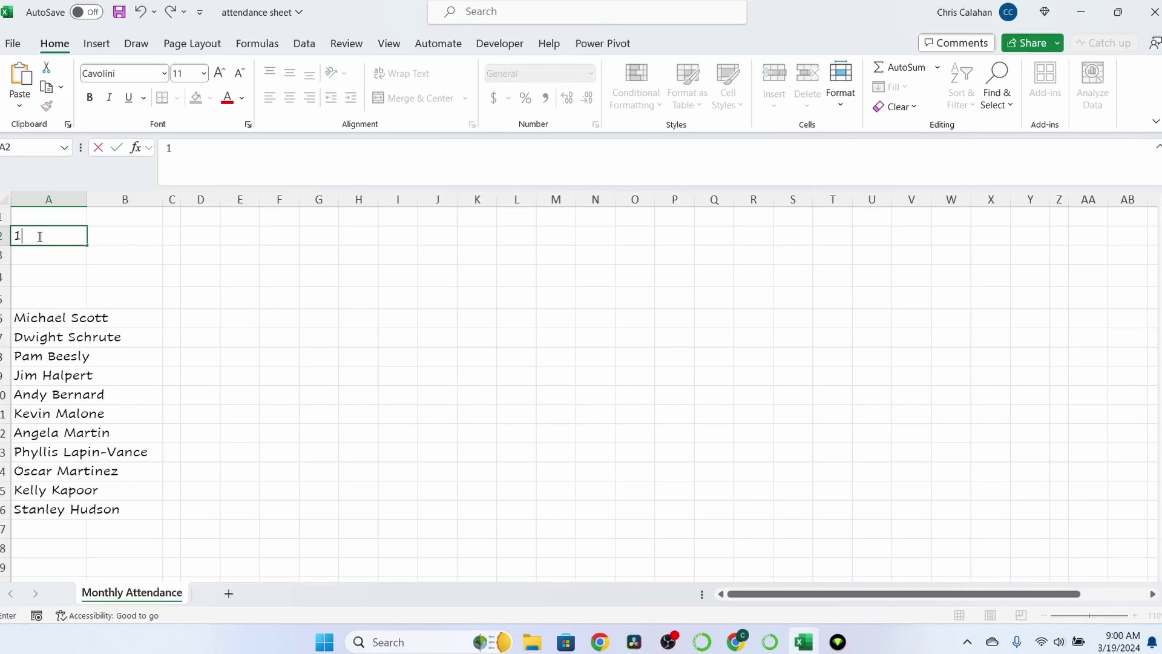
type("/1/2024")
key("Return")
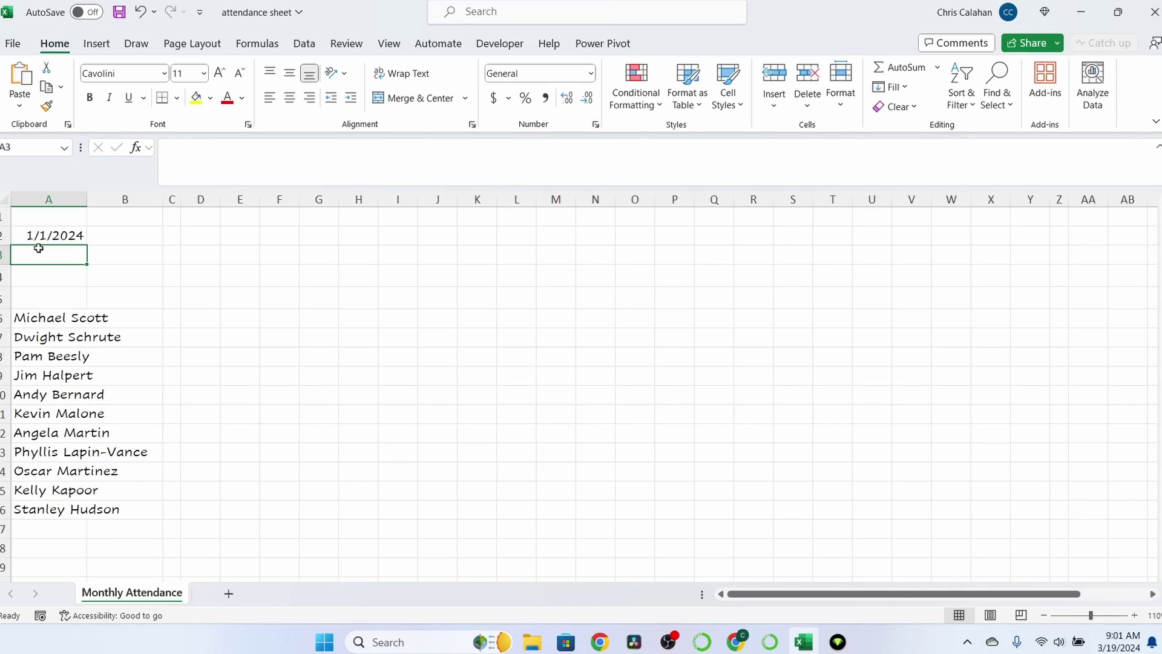
left_click_drag(33, 235, 107, 251)
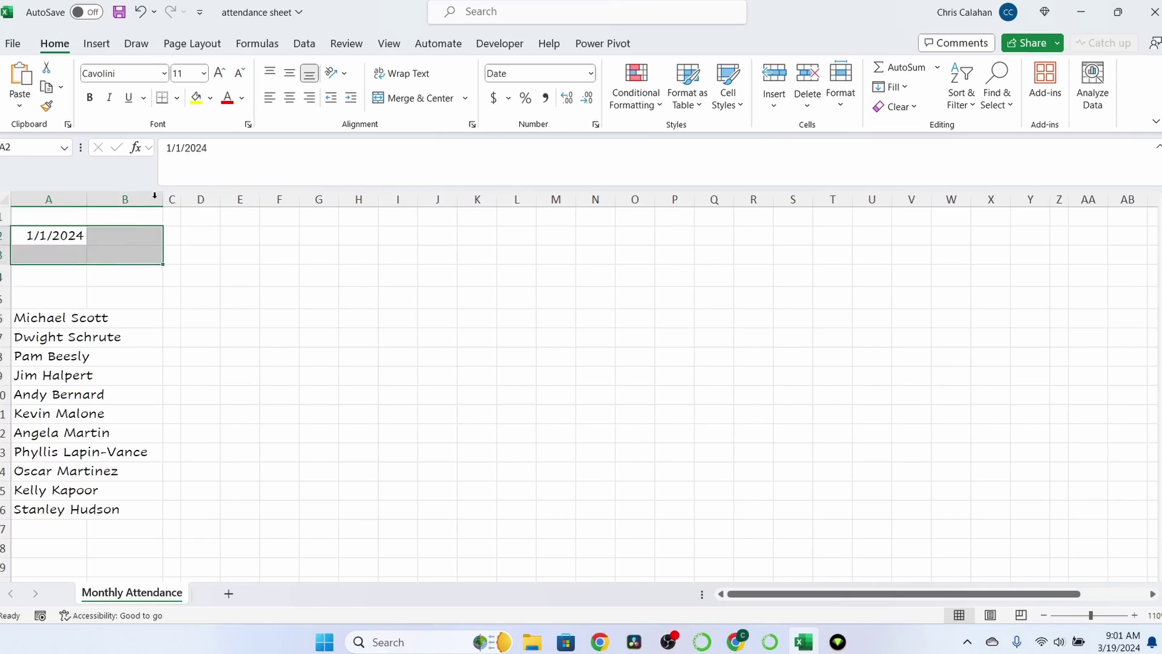
left_click(413, 98)
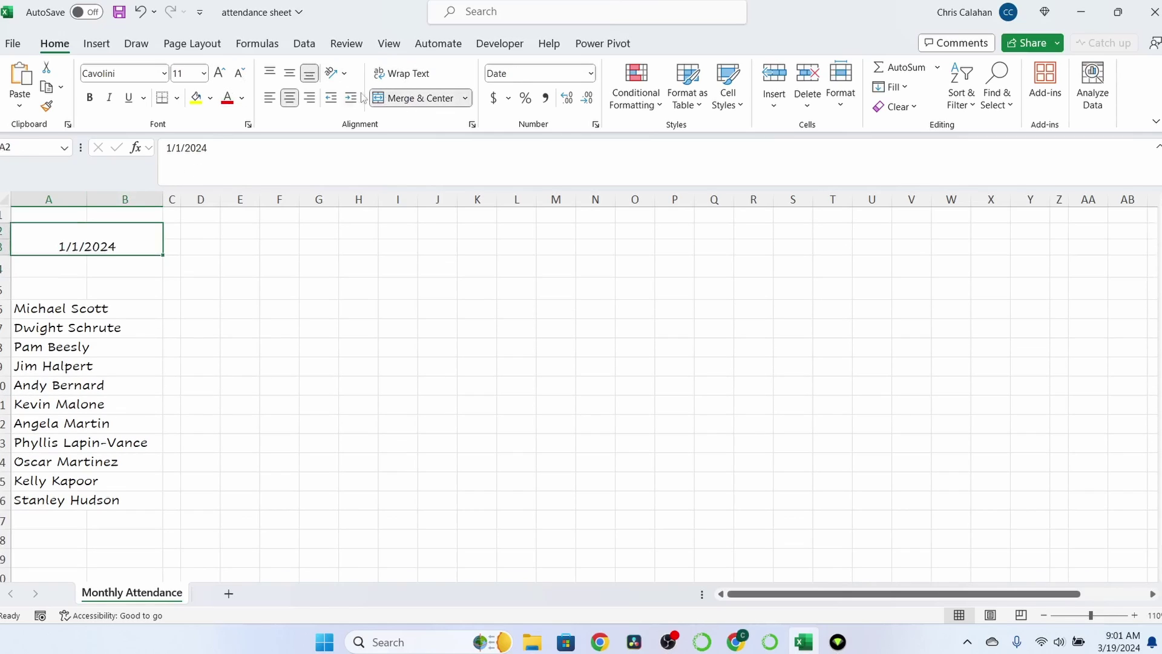
left_click(291, 74)
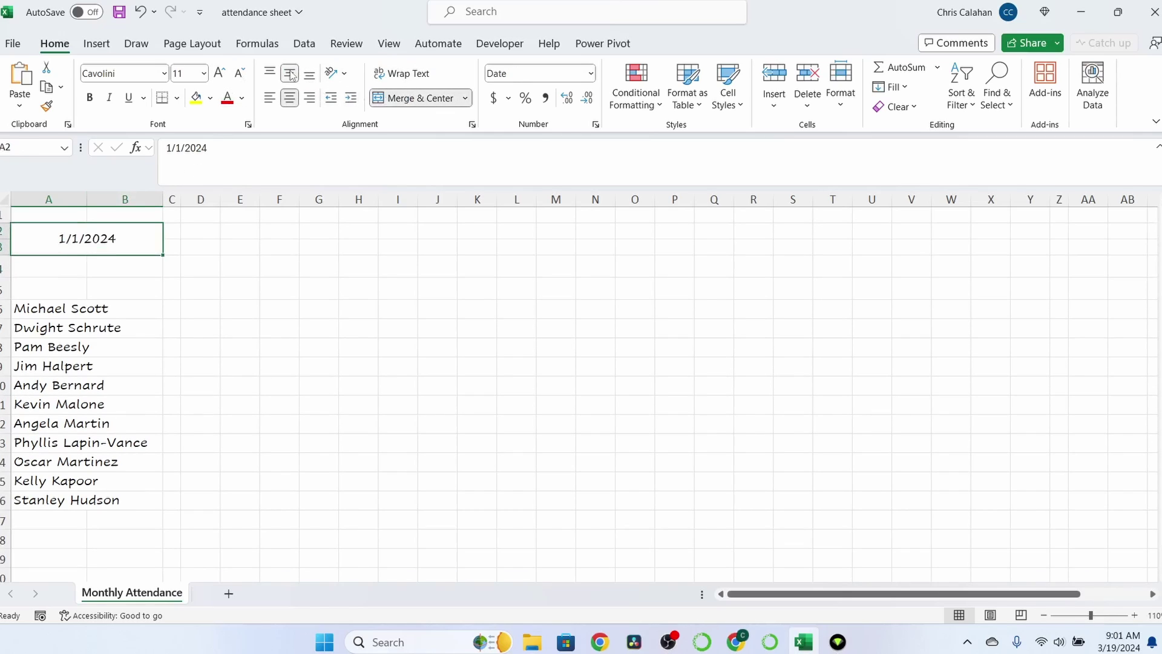
left_click(89, 99)
key("ctrl+shift+greater")
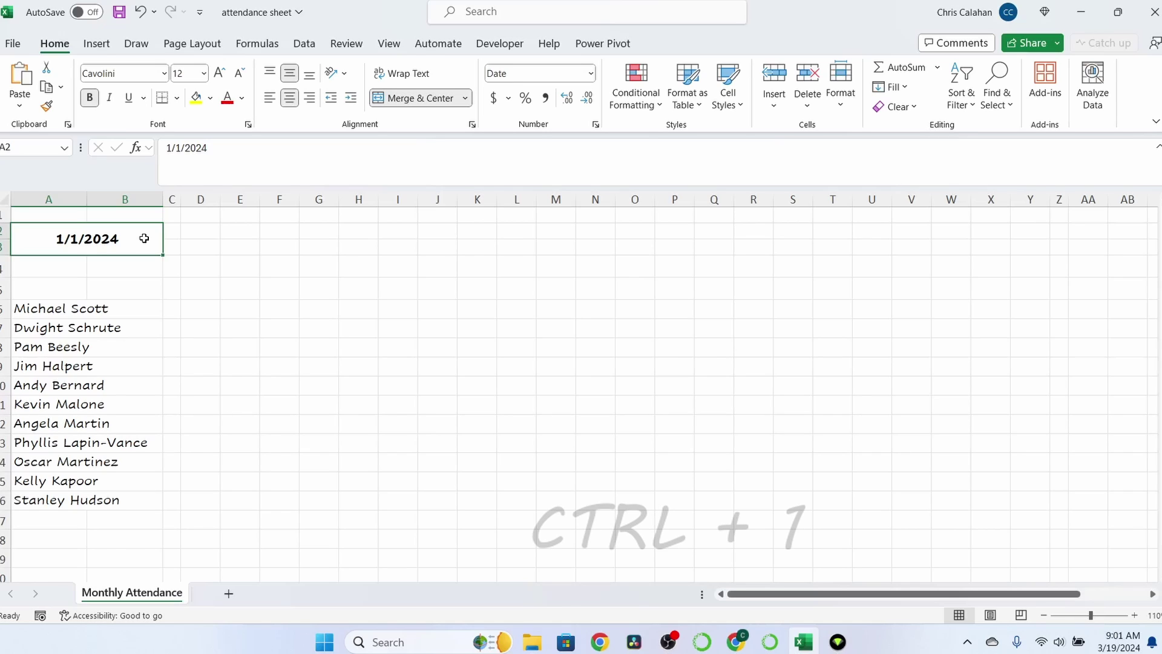
- Give A2 the custom number format mmmm so the heading displays January
key("ctrl+1")
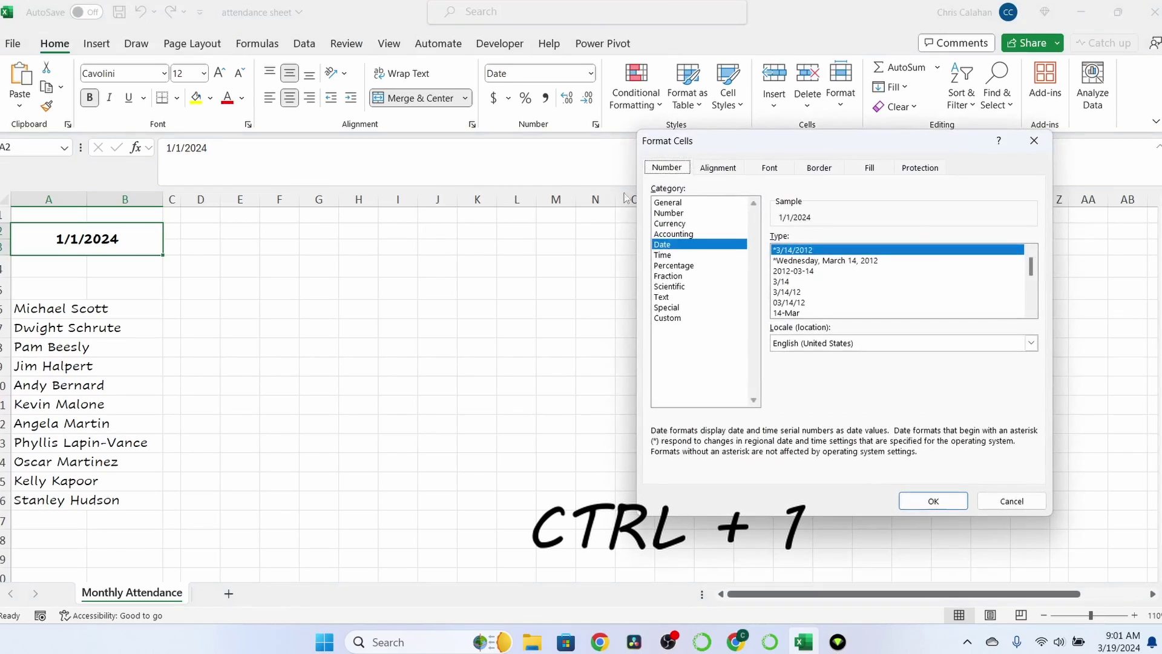
left_click_drag(774, 145, 396, 113)
left_click(325, 302)
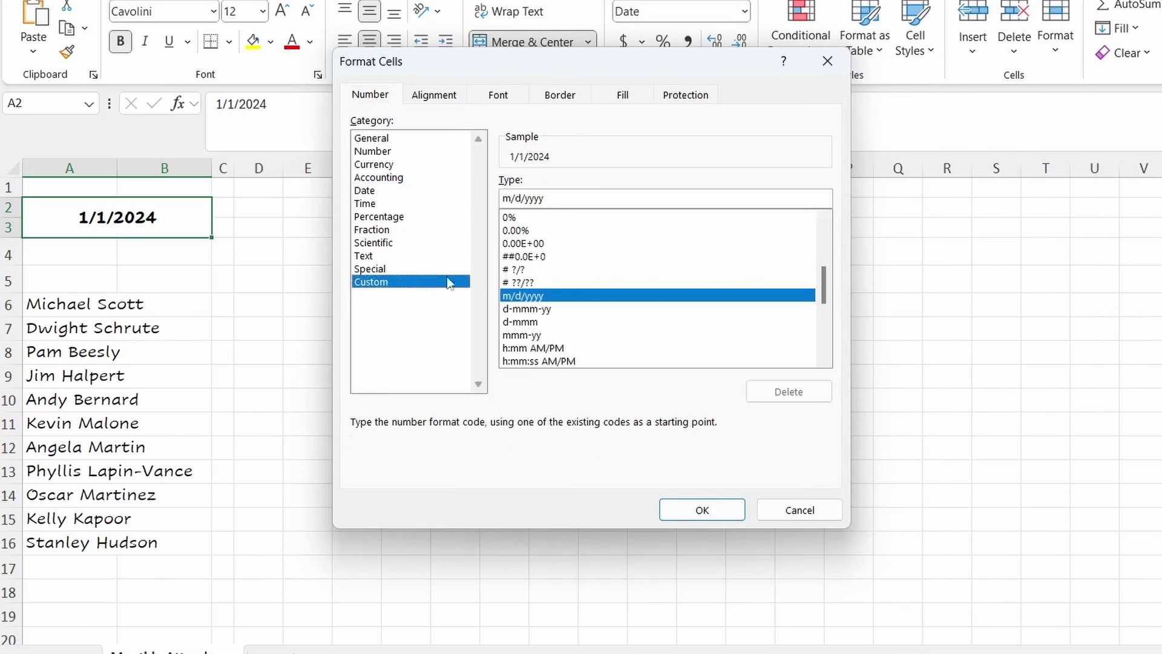
triple_click(545, 199)
key("BackSpace")
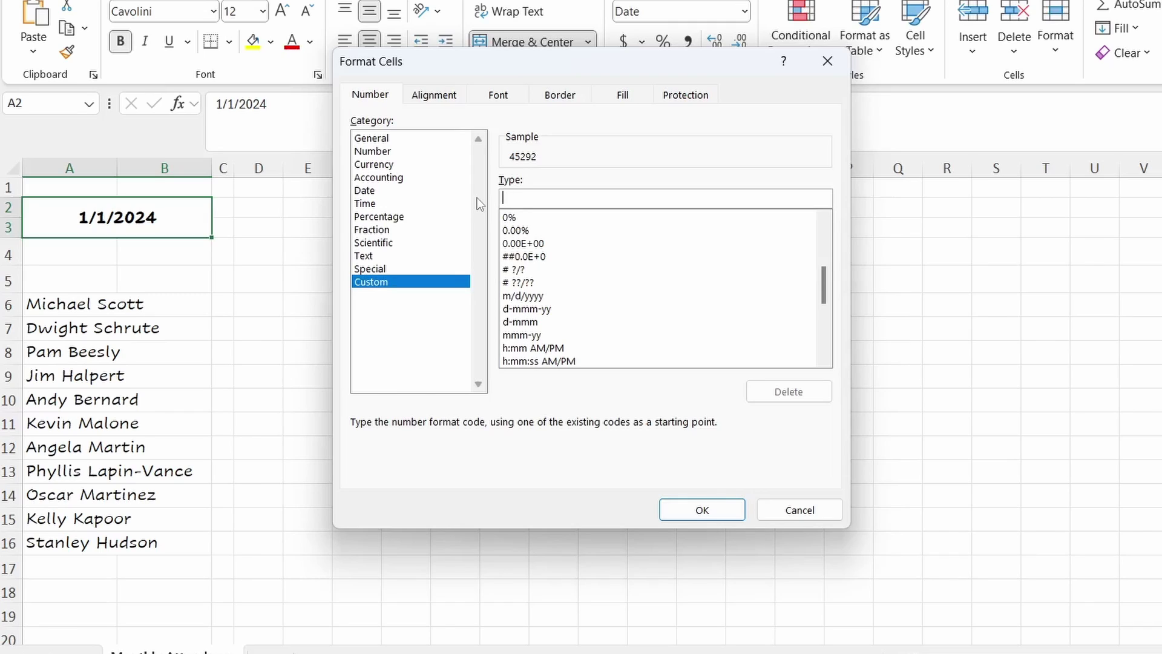
type("mmmm")
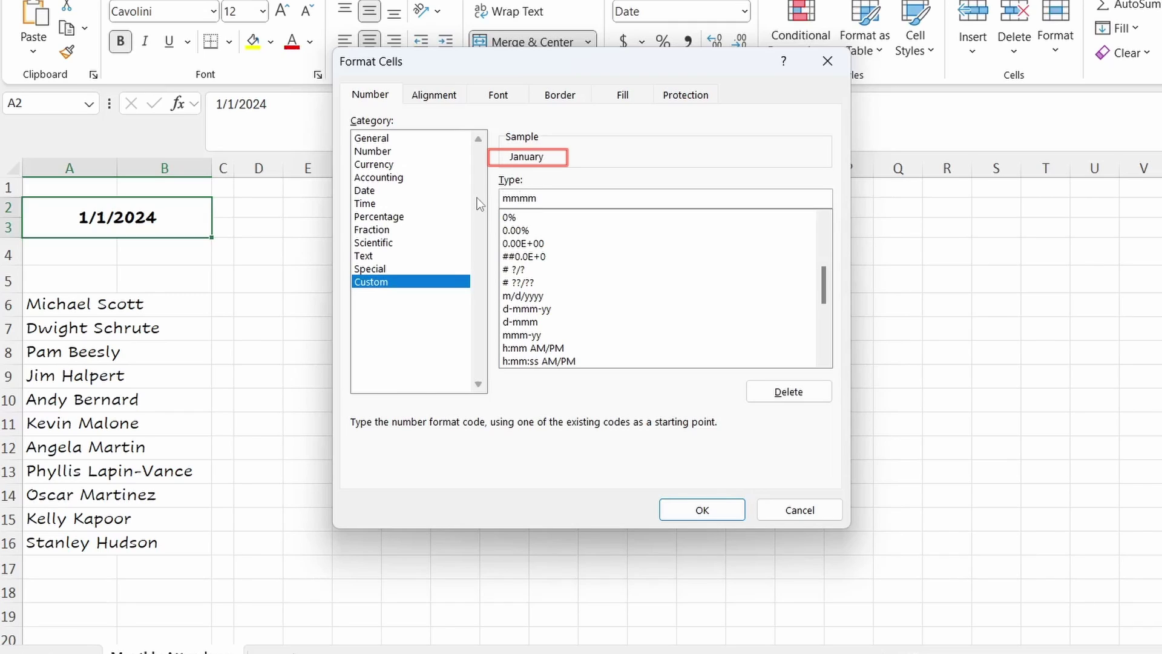
left_click(702, 510)
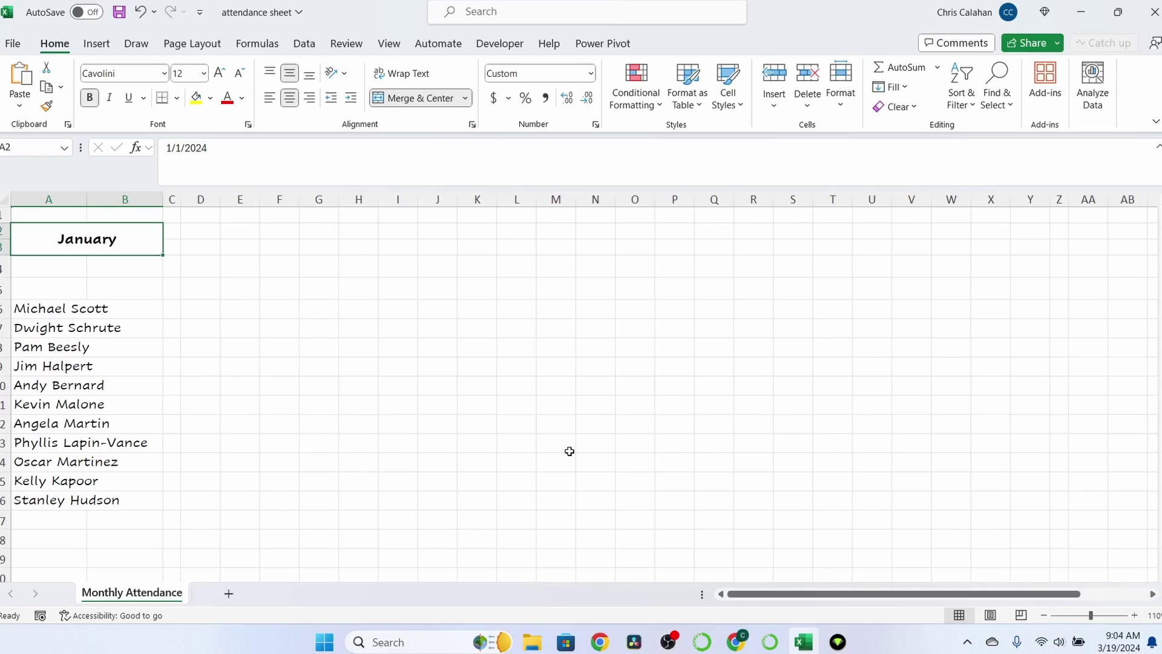
- Enter =WORKDAY(WORKDAY(EOMONTH(A2,-1),1),SEQUENCE(,NETWORKDAYS(A2,EOMONTH(A2,0)),0)) in D5 and autofit column D
left_click(206, 288)
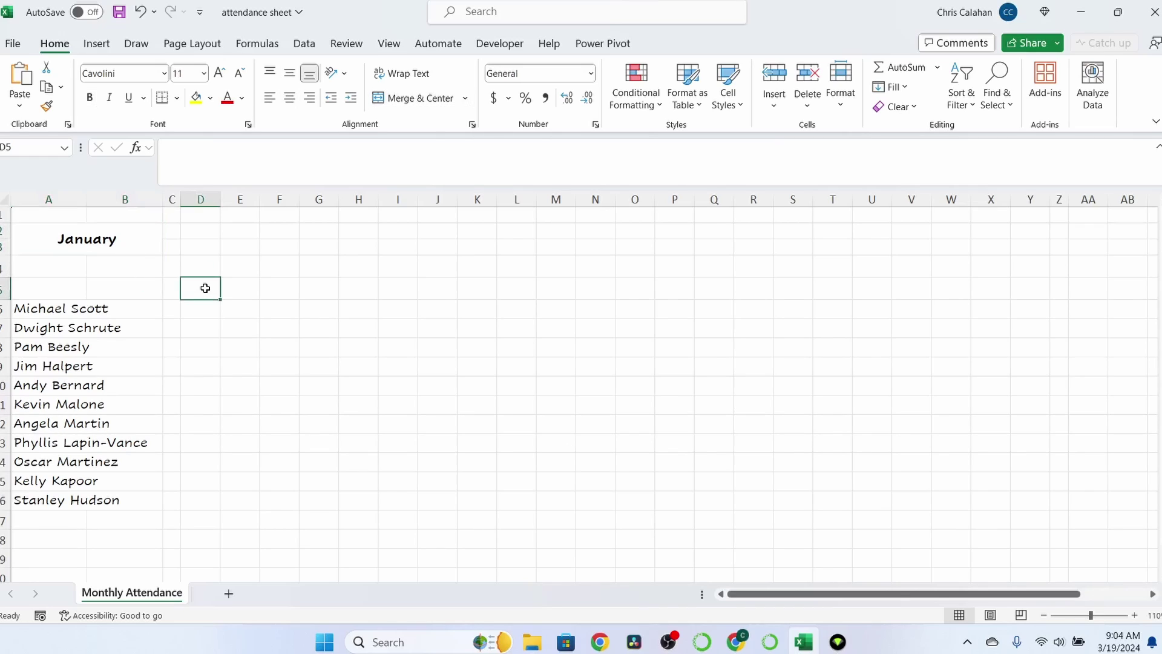
type("=WORKD")
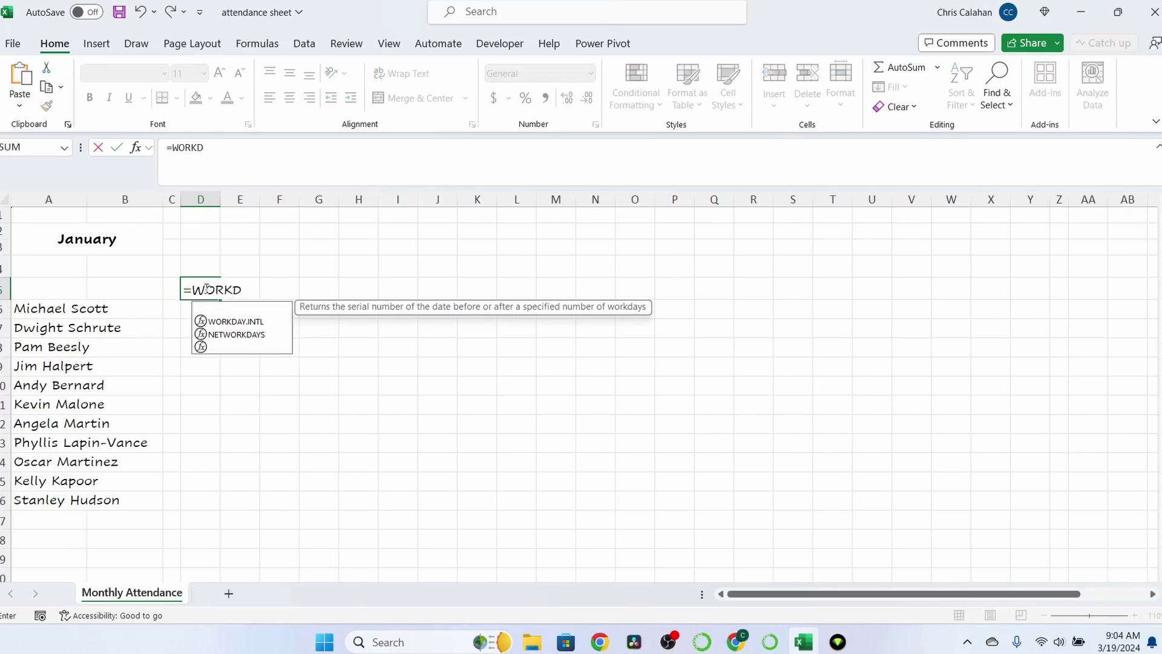
type("AY(WORKDAY(EOMONTH(A2,-1),1),SEQUENCE(,NETWORKDAYS(A2,EOMONTH(A2,0)),0))")
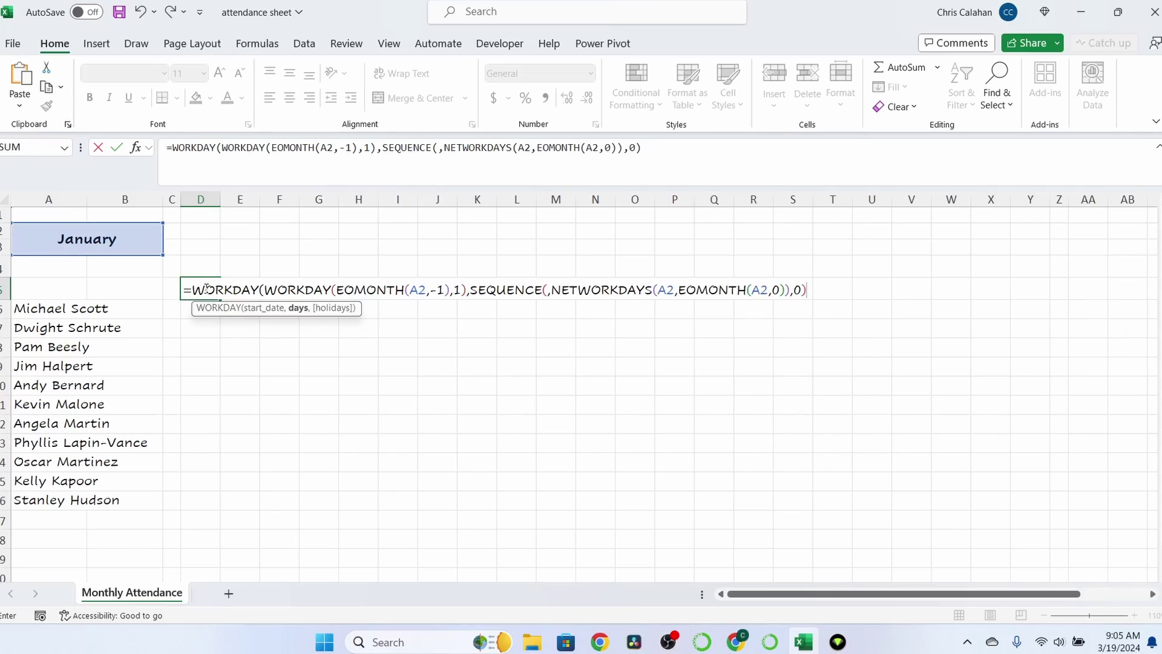
key("Return")
double_click(222, 204)
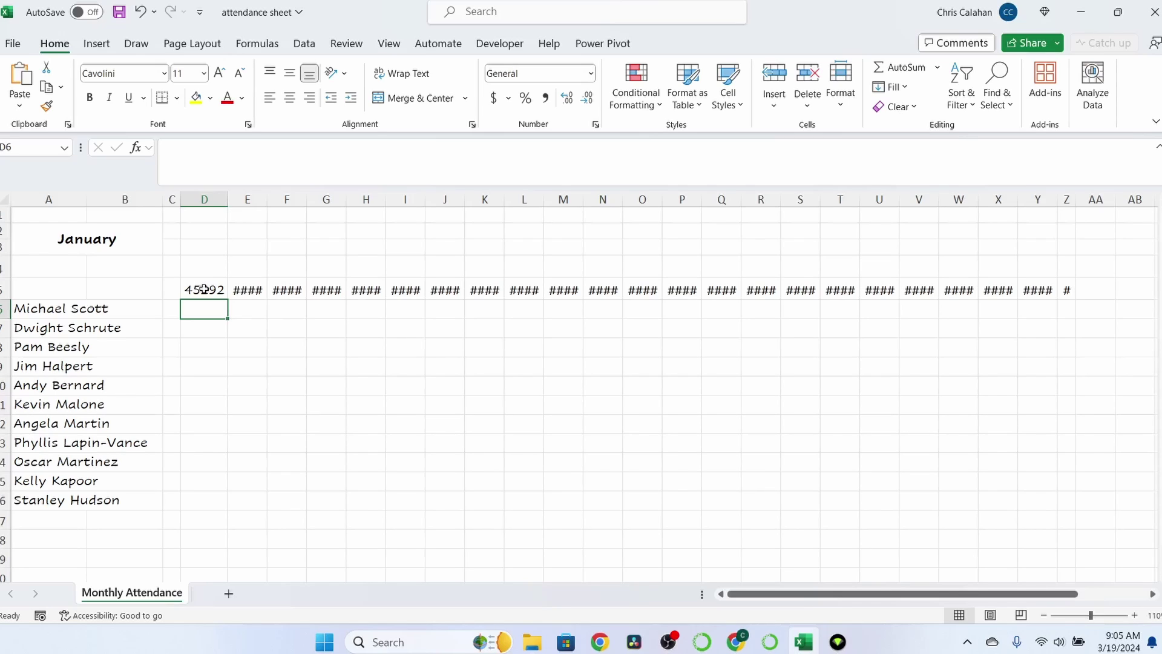
left_click_drag(204, 285, 1067, 284)
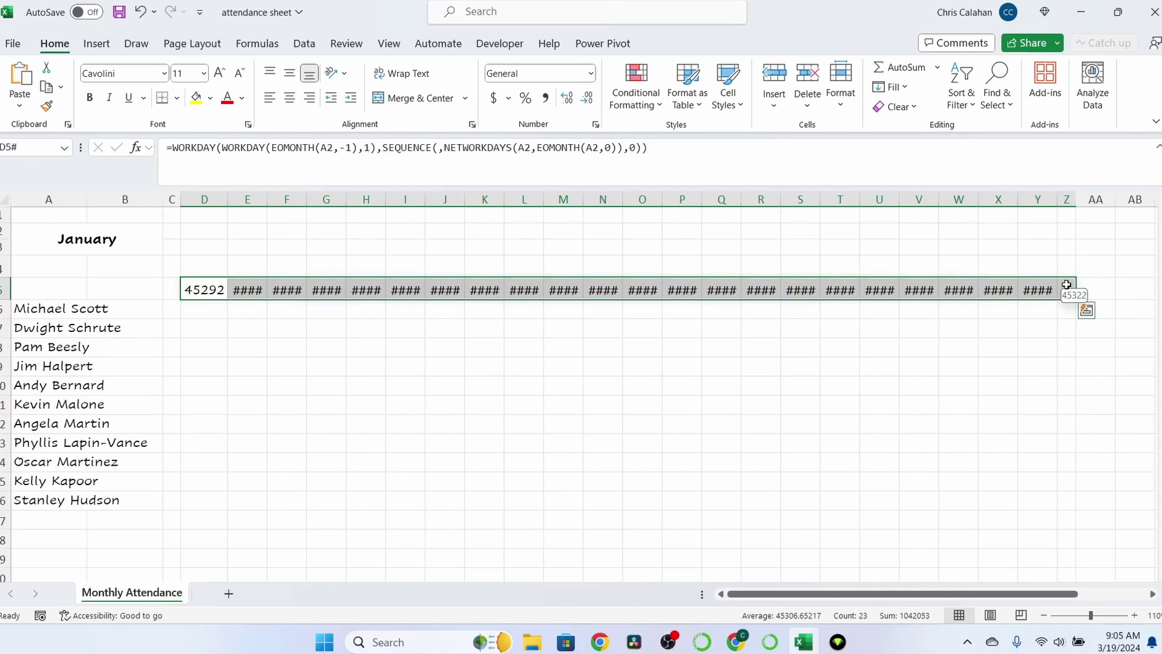
- Apply the custom format d to the spilled dates so they show day numbers
key("ctrl+1")
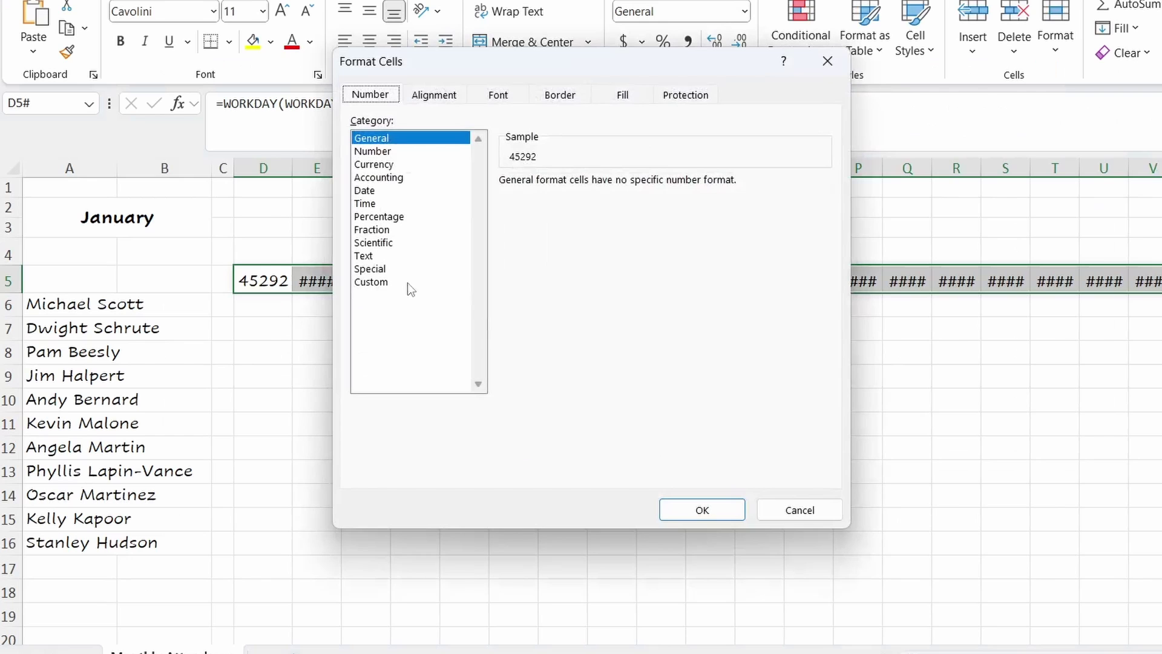
left_click(321, 291)
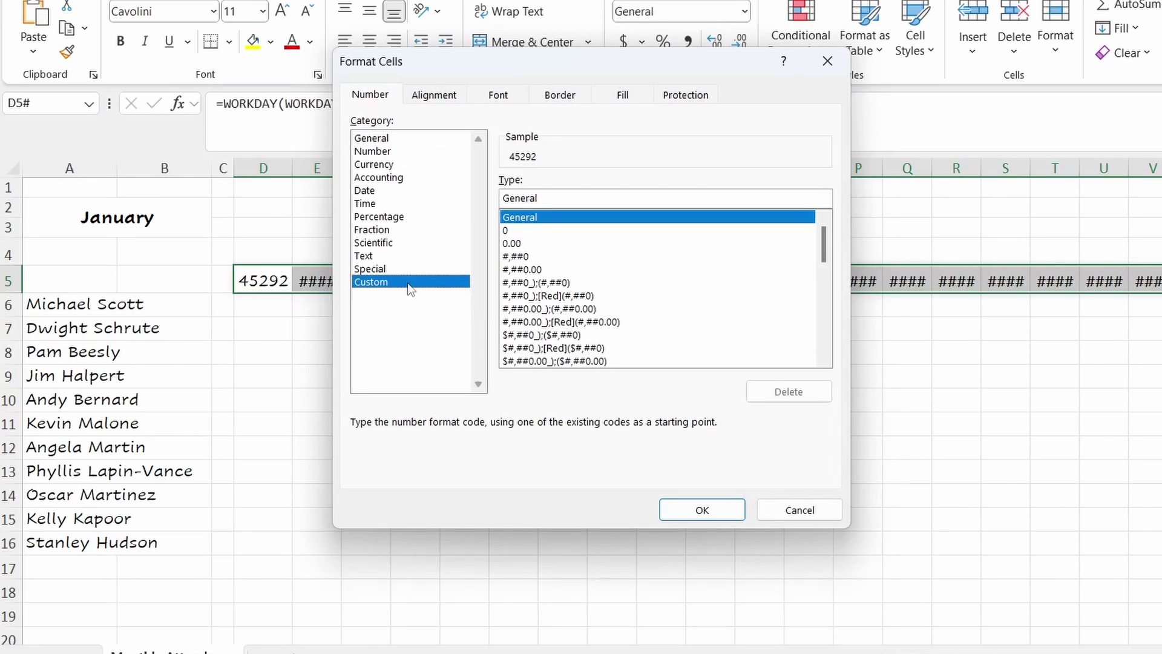
key("Tab")
type("D")
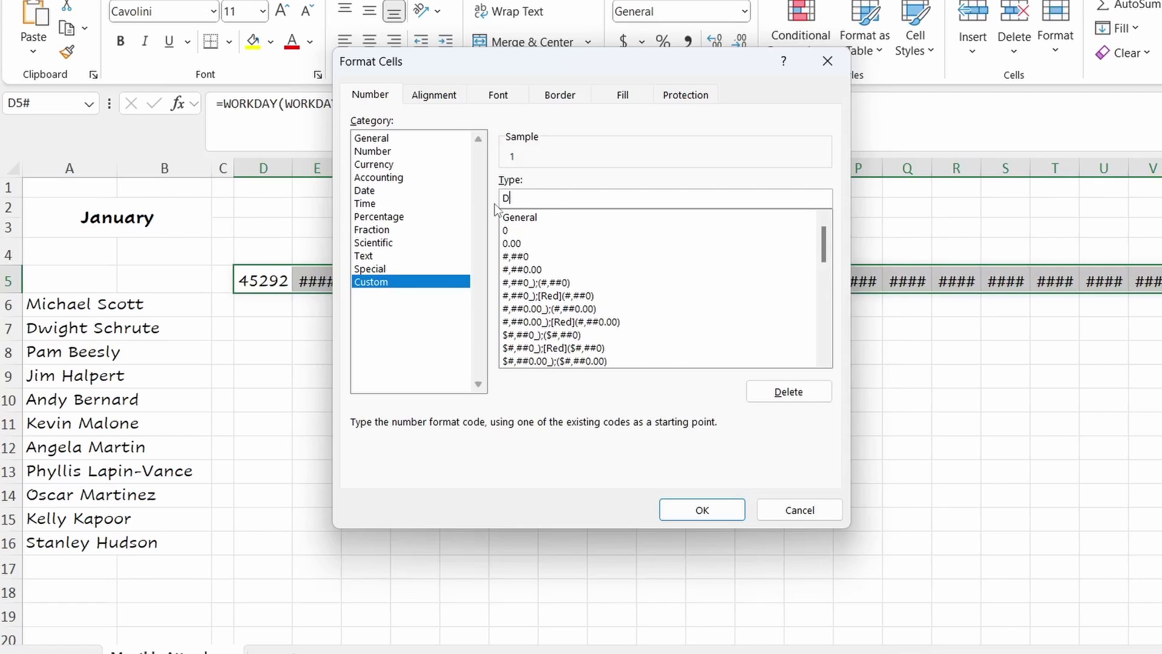
left_click(697, 511)
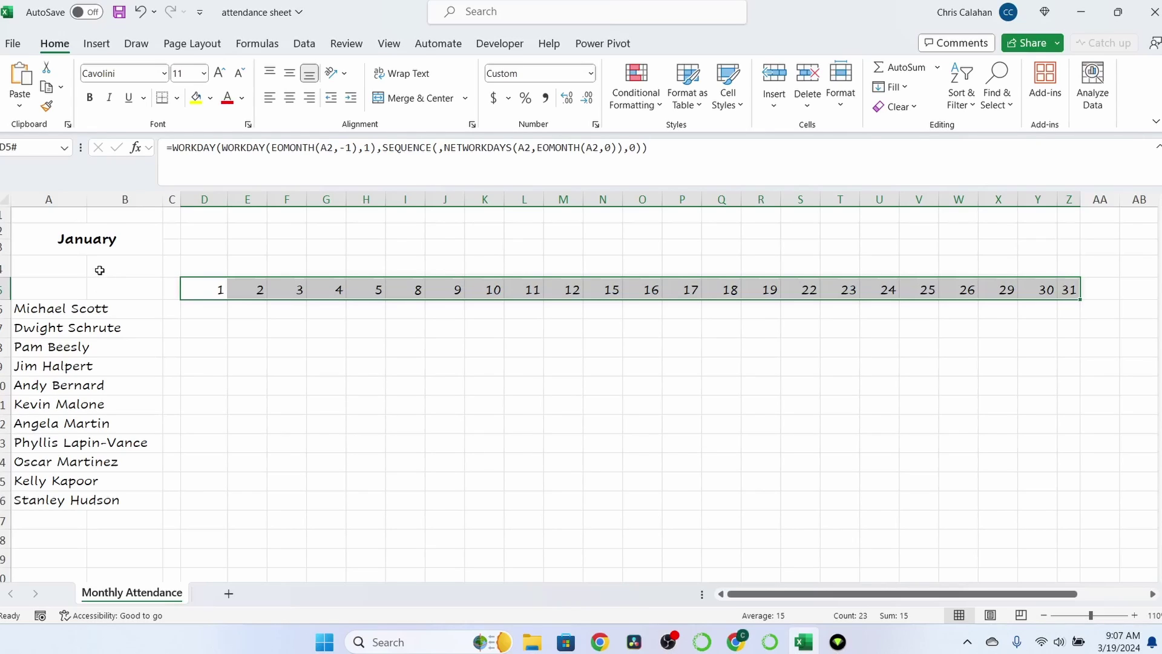
- Change A2 to 3/1/2024 and verify March 2024's weekdays against the Windows calendar
left_click(99, 242)
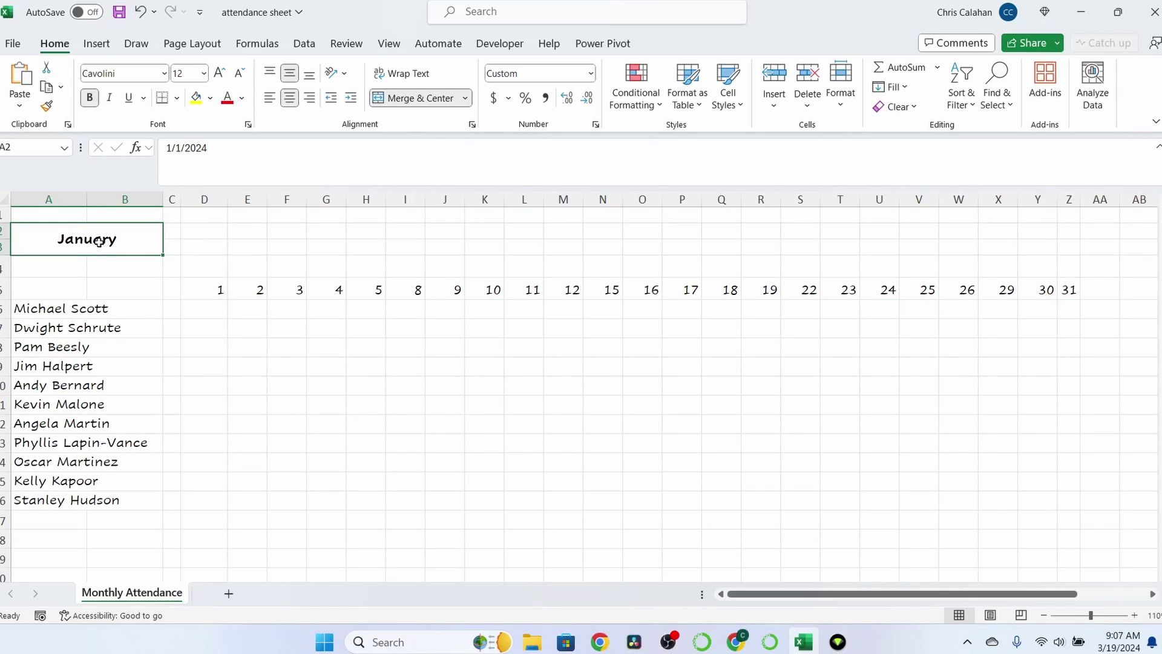
type("3/")
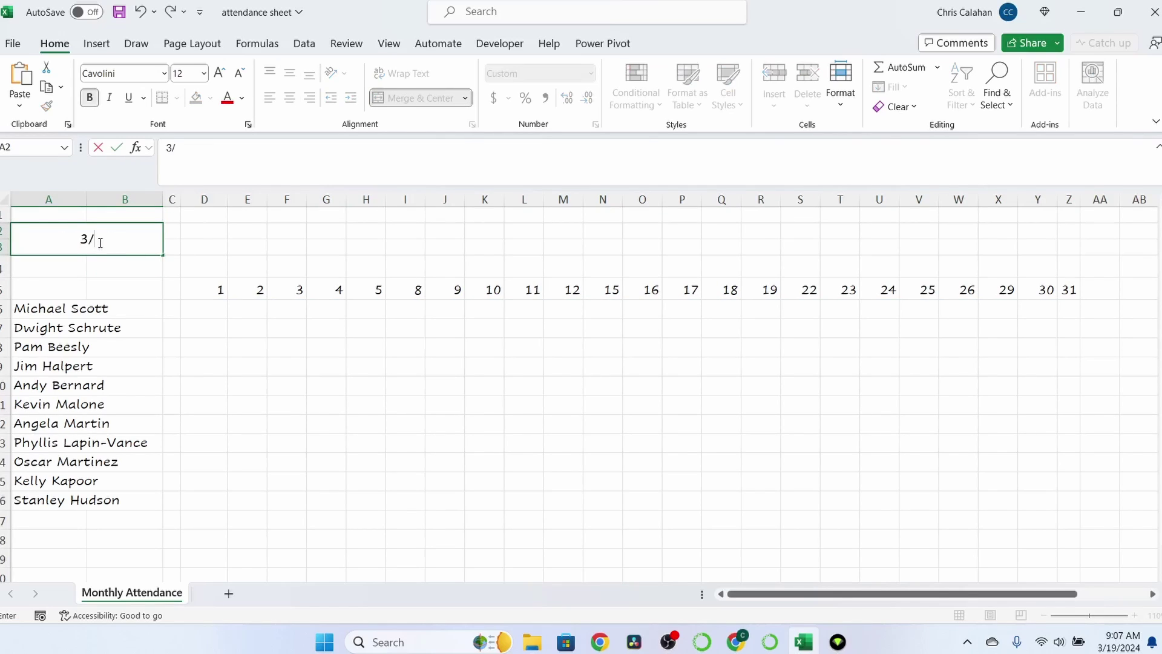
type("1/2024")
key("Return")
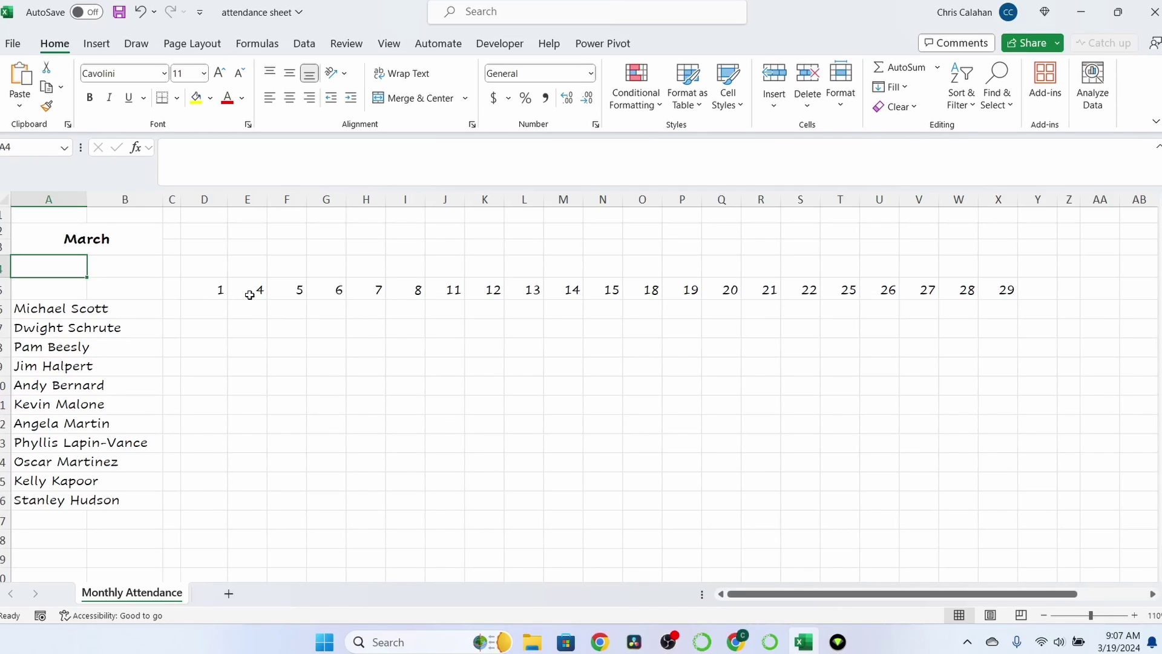
left_click(1123, 643)
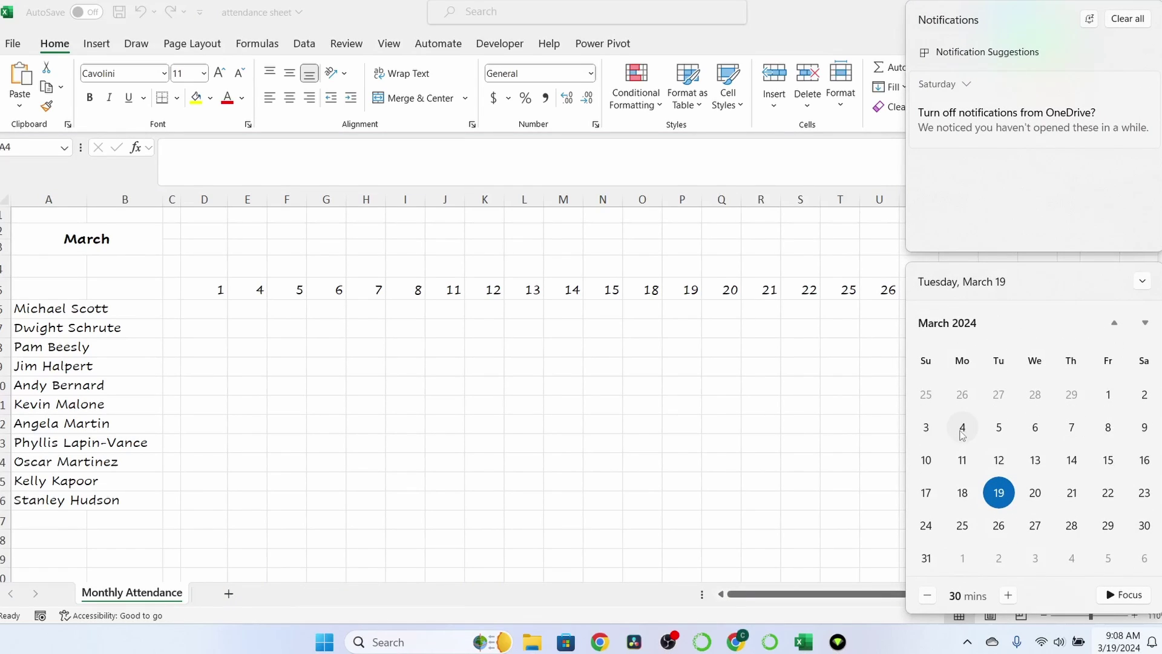
left_click(799, 436)
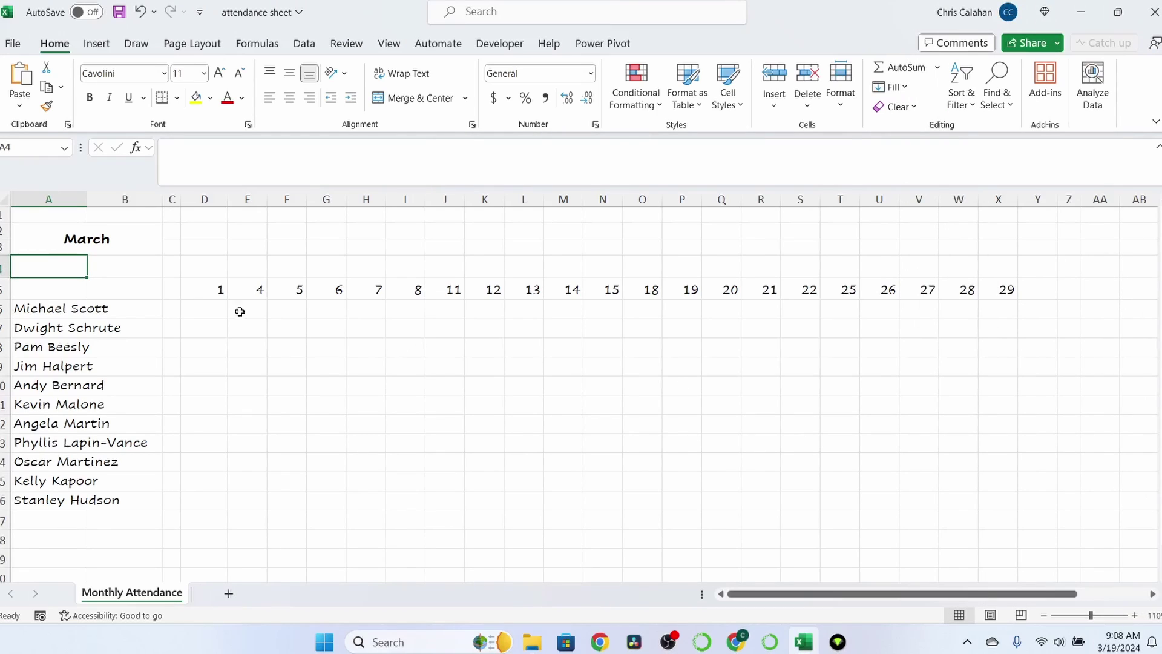
left_click(215, 290)
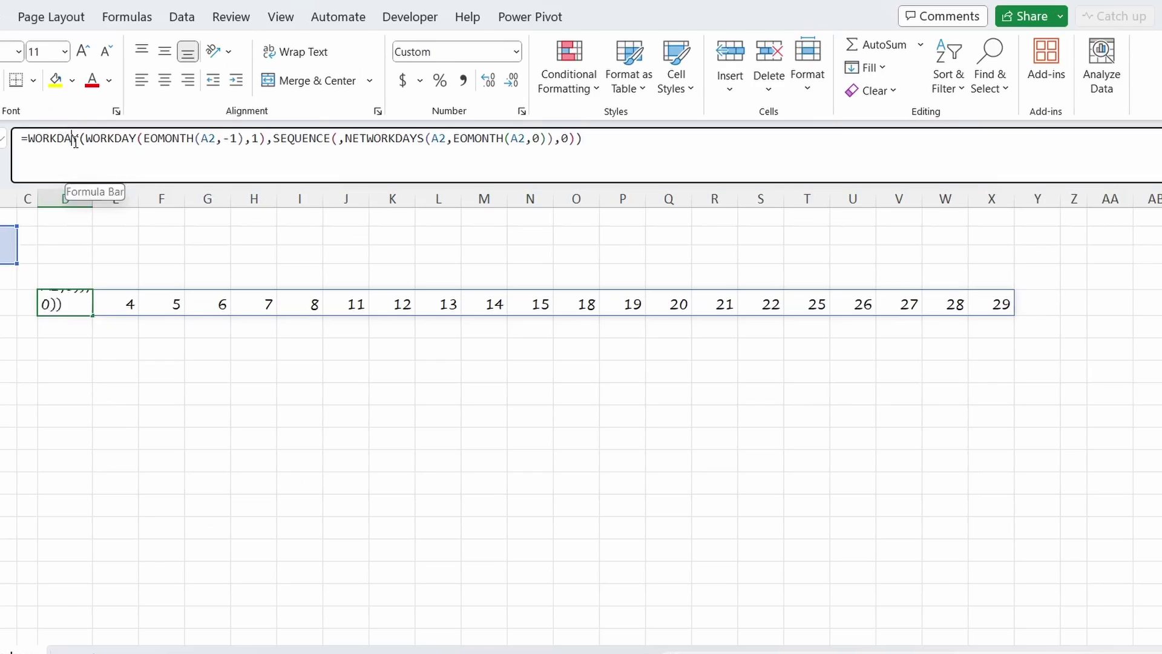
left_click(213, 151)
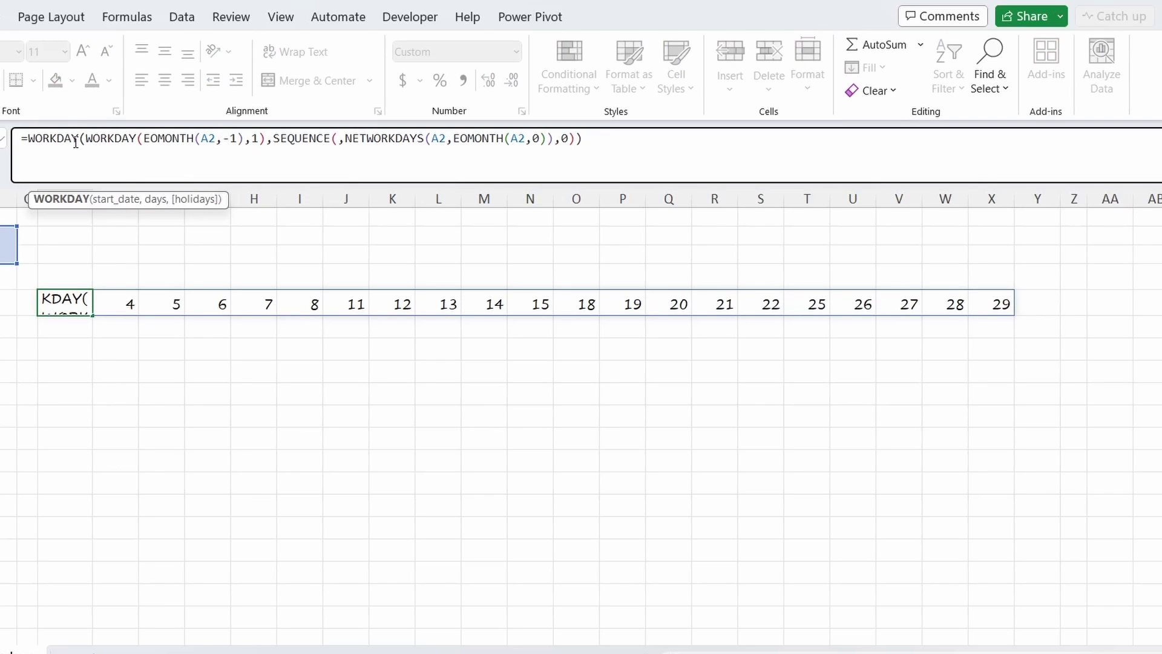
left_click(61, 198)
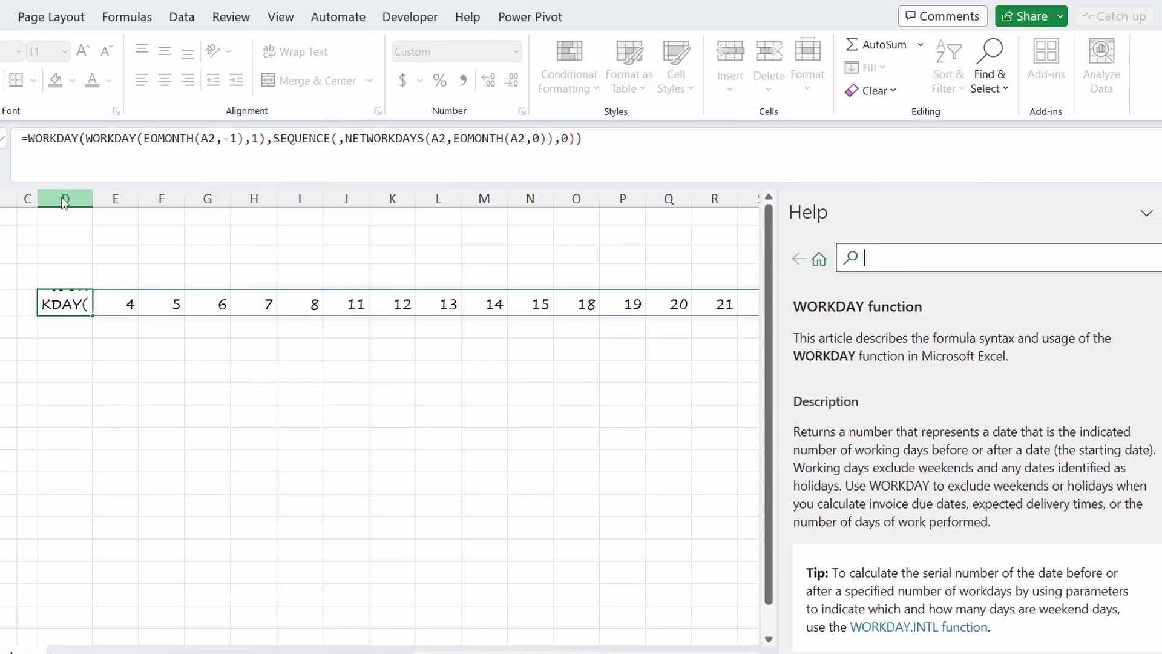
left_click(72, 138)
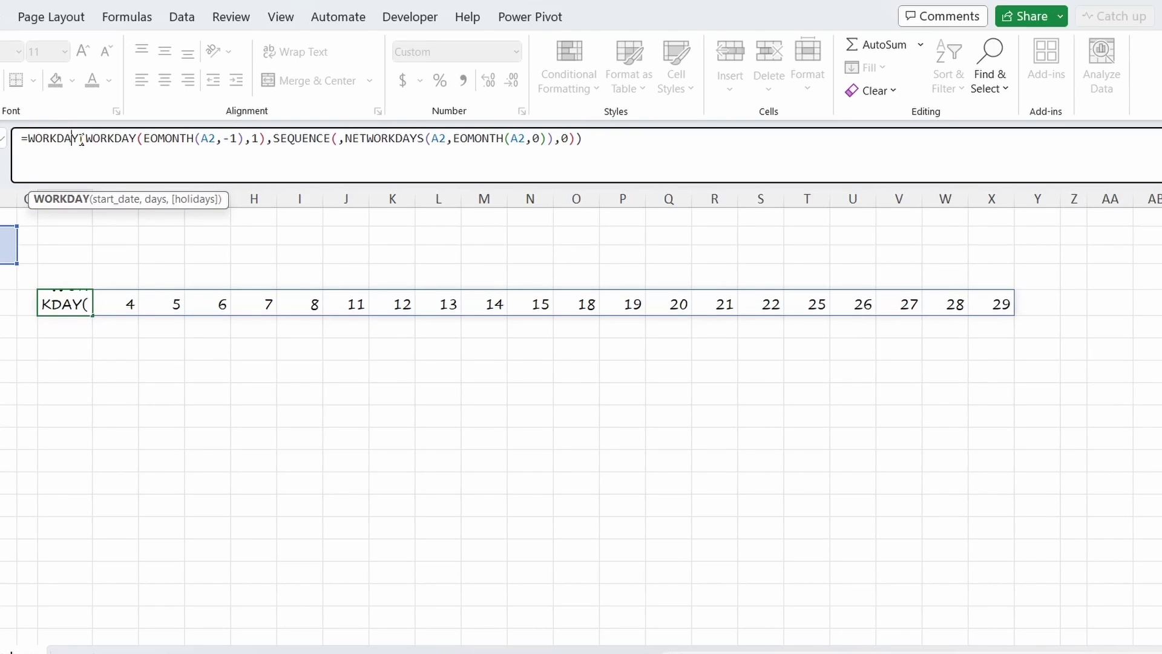
type("(")
left_click_drag(85, 138, 267, 139)
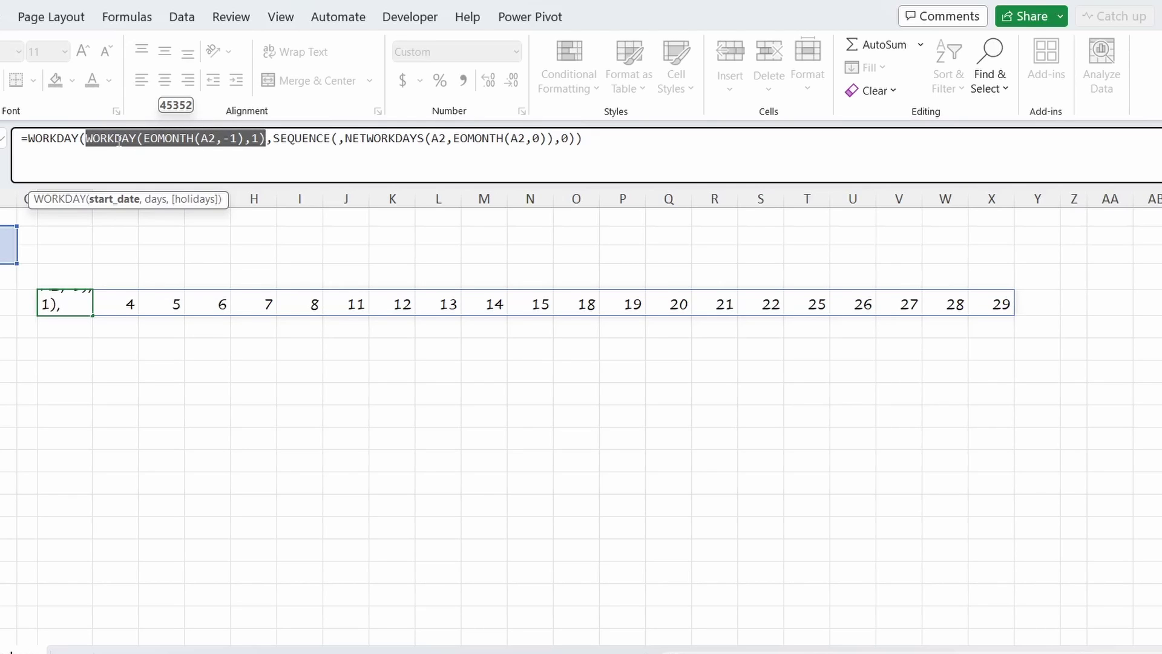
left_click(86, 140)
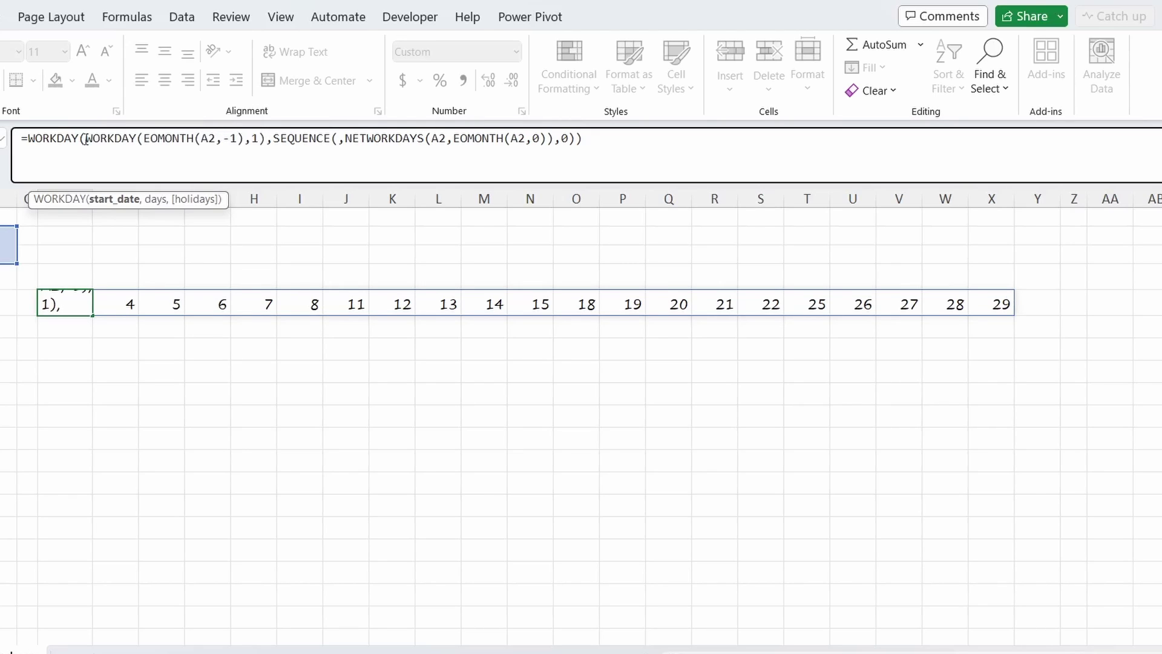
left_click_drag(85, 139, 137, 142)
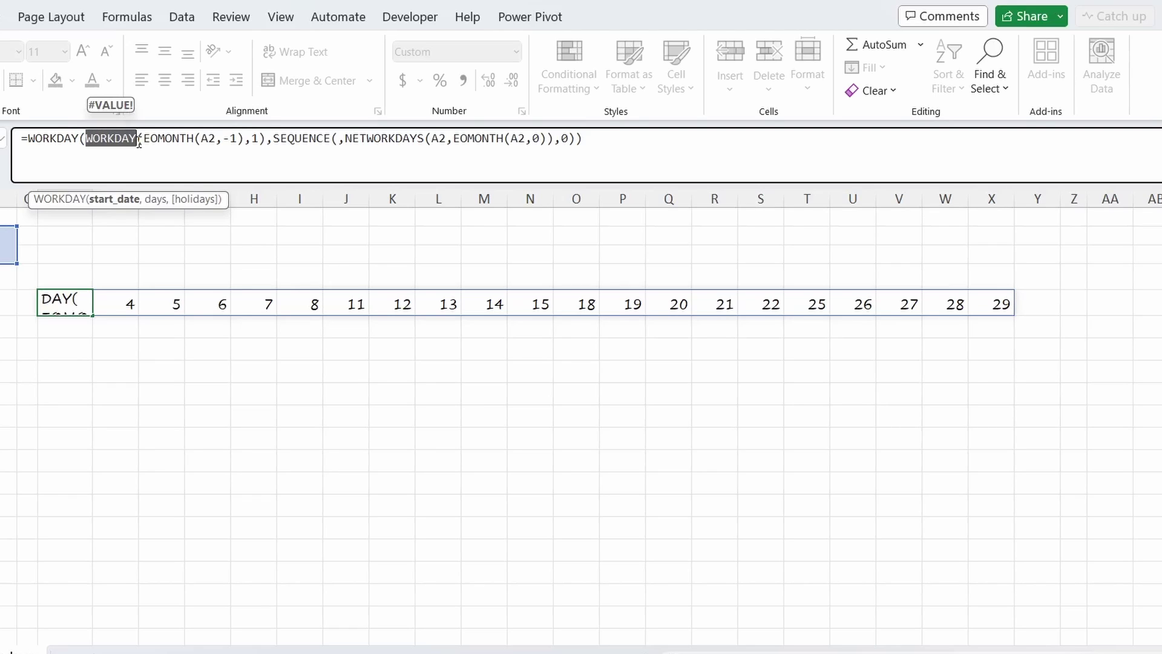
left_click_drag(144, 140, 194, 144)
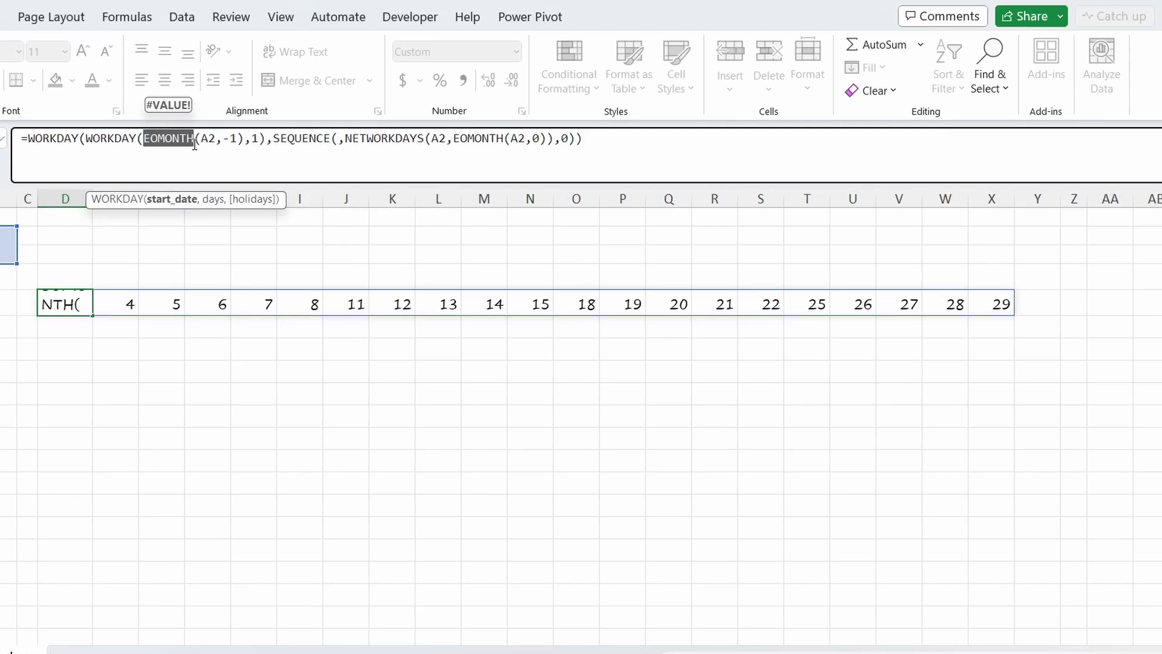
left_click_drag(223, 141, 237, 140)
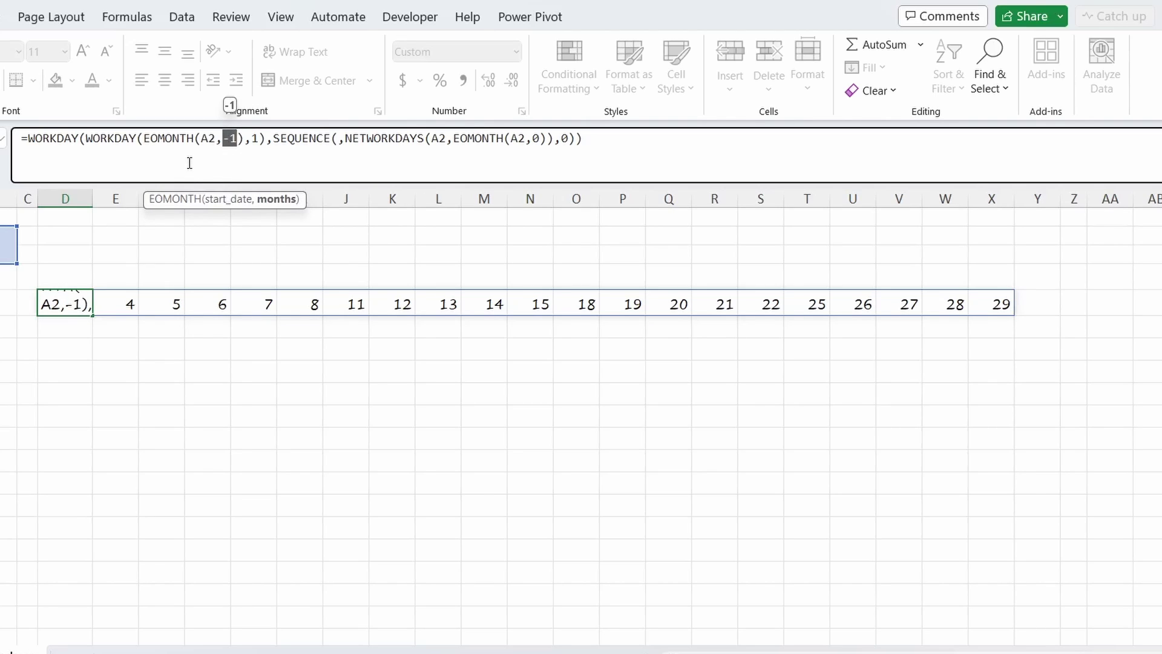
left_click(253, 139)
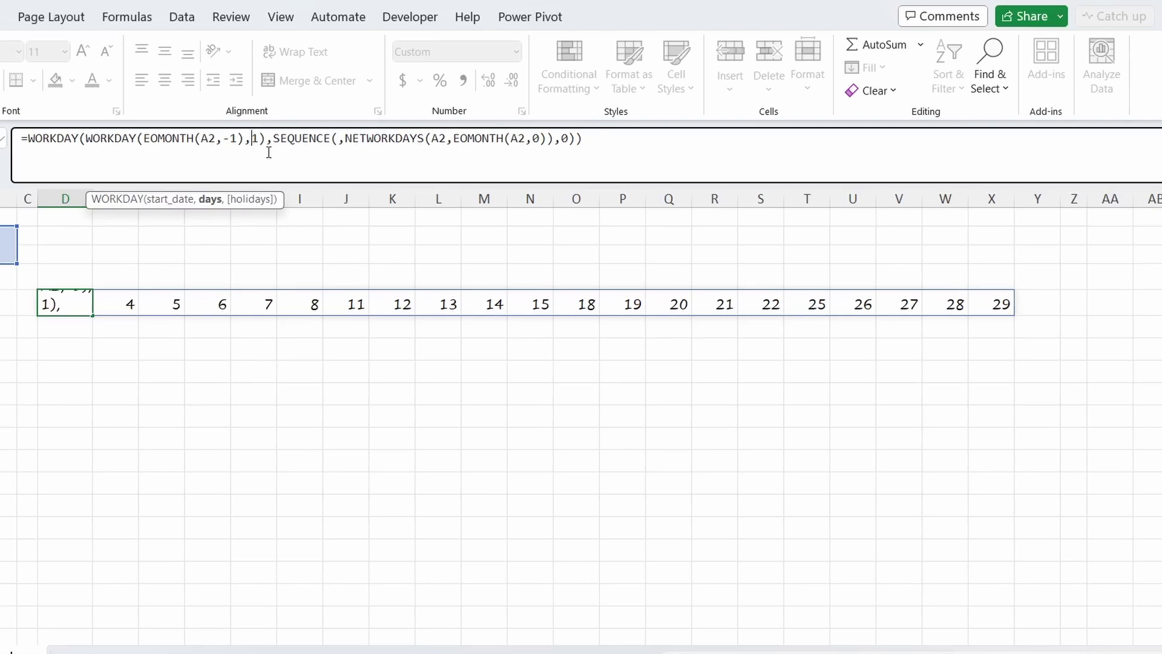
left_click(275, 139)
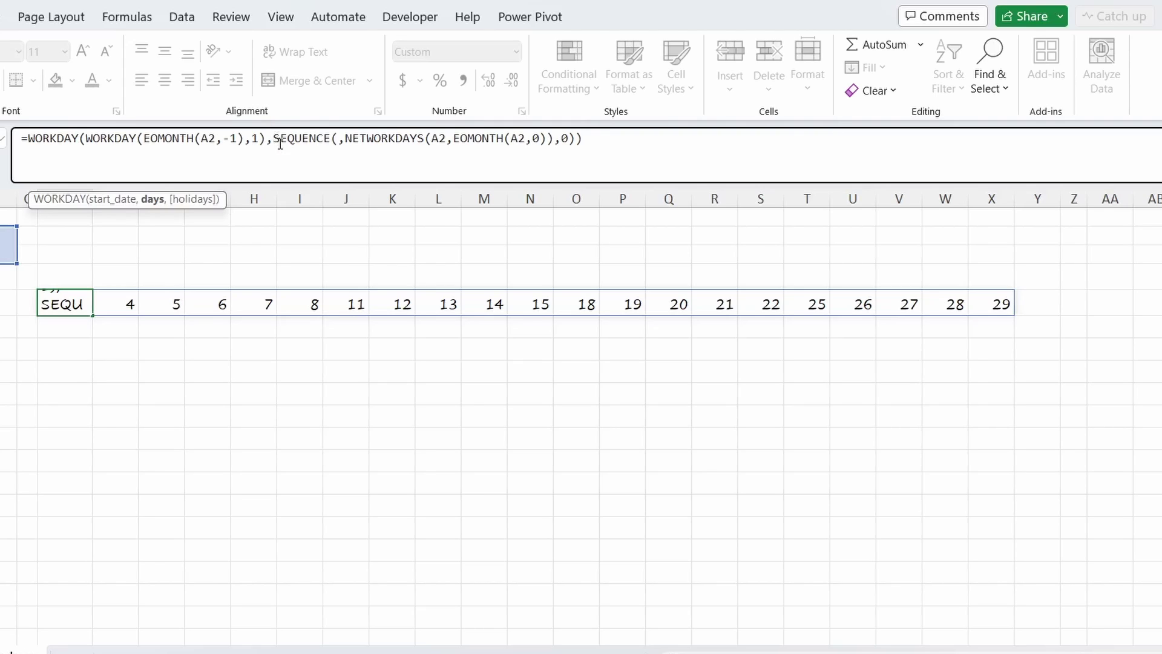
- Add a comma in D5's SEQUENCE arguments, check NETWORKDAYS Help, and recommit the formula
left_click(337, 139)
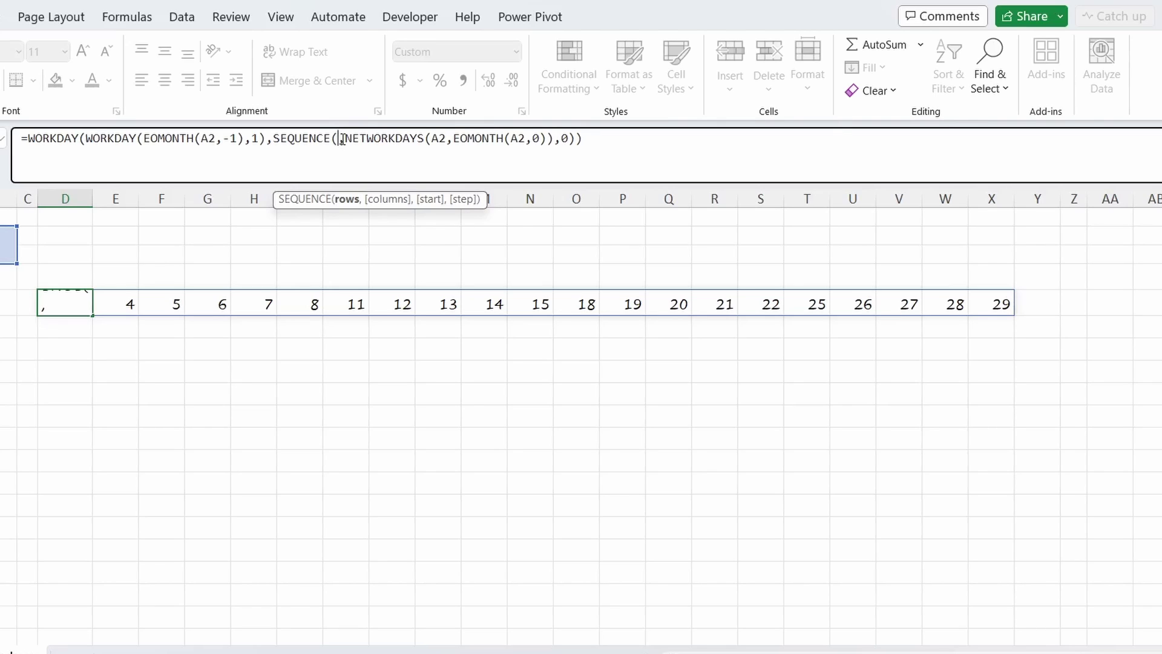
type(",")
key("Right")
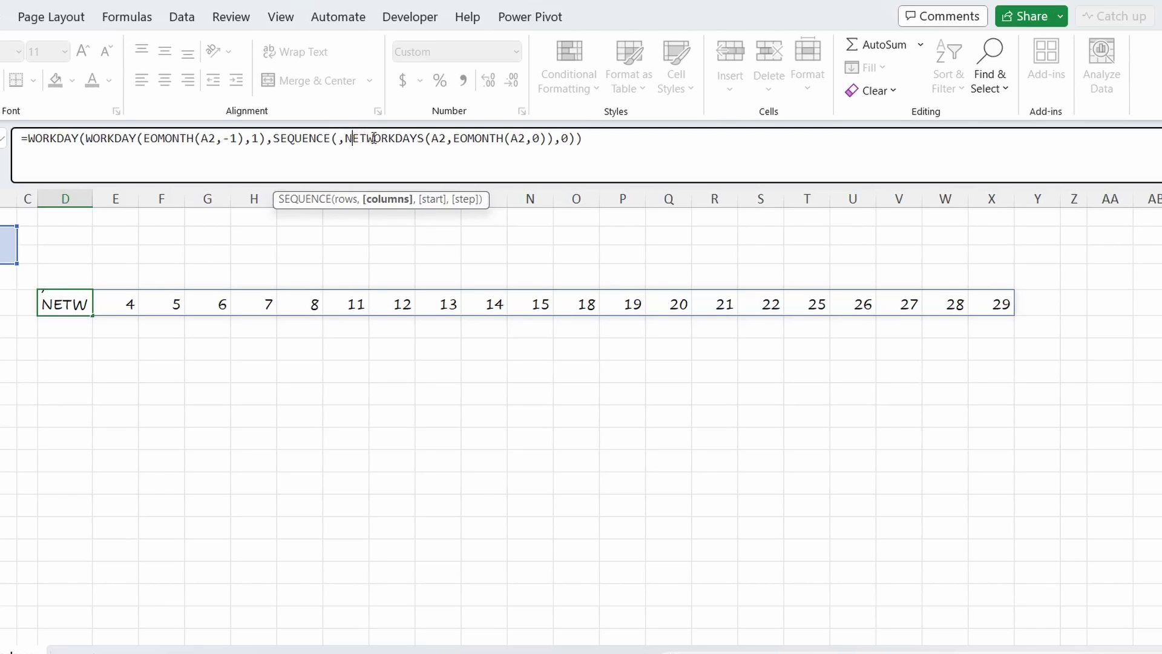
left_click(432, 139)
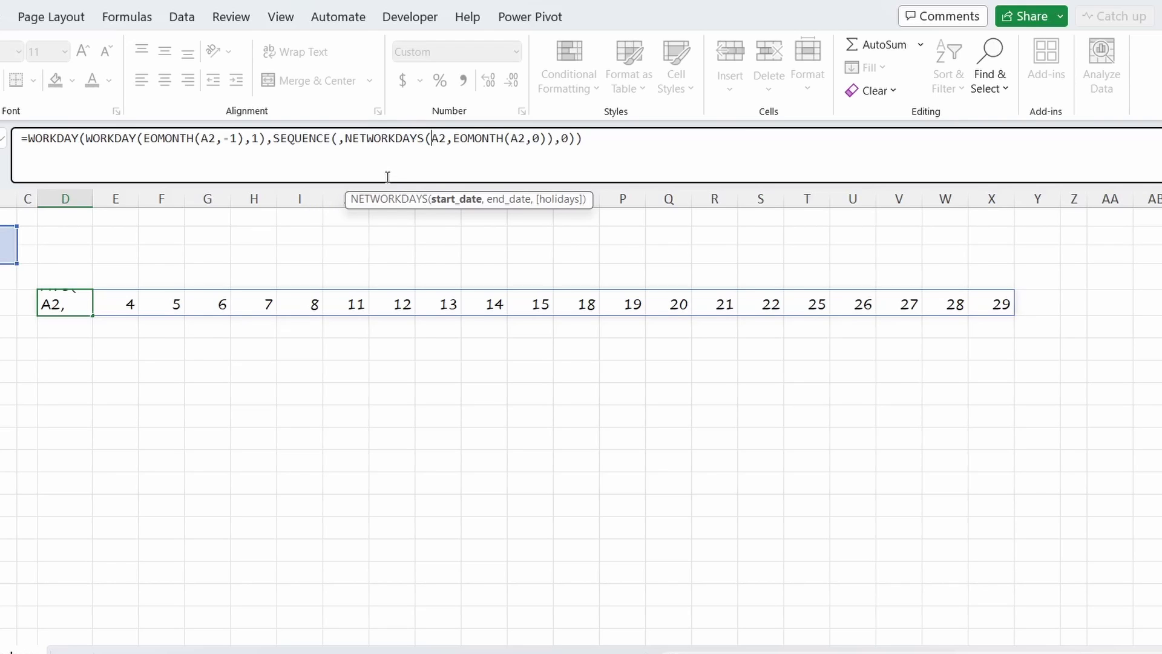
left_click(383, 201)
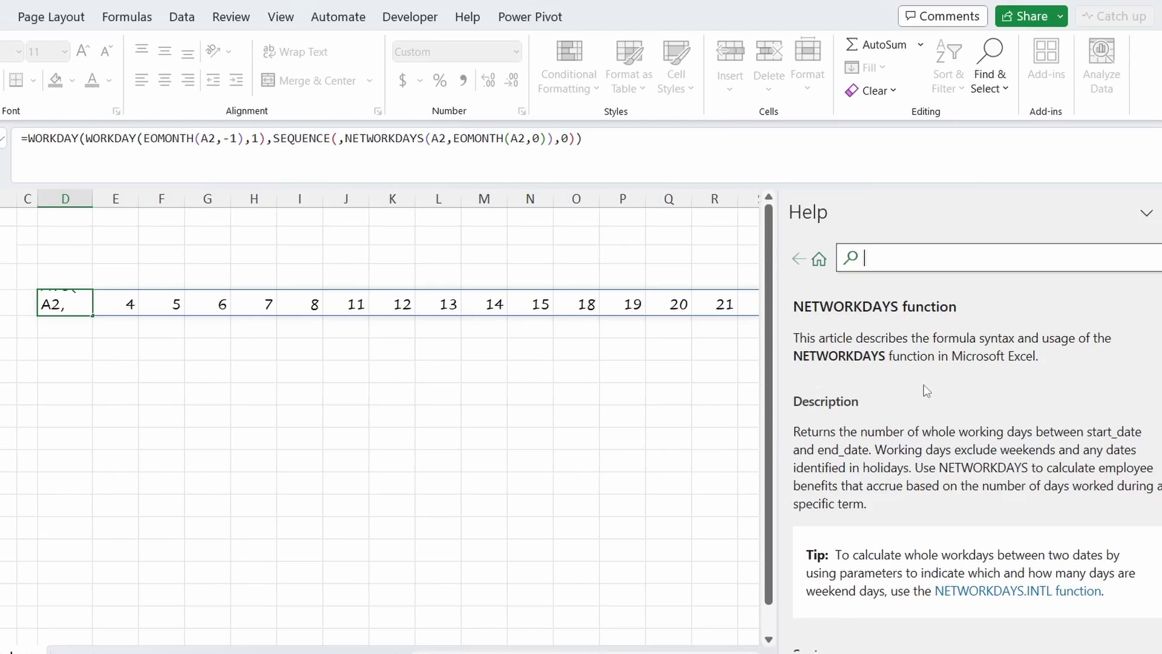
left_click(1157, 212)
left_click(448, 138)
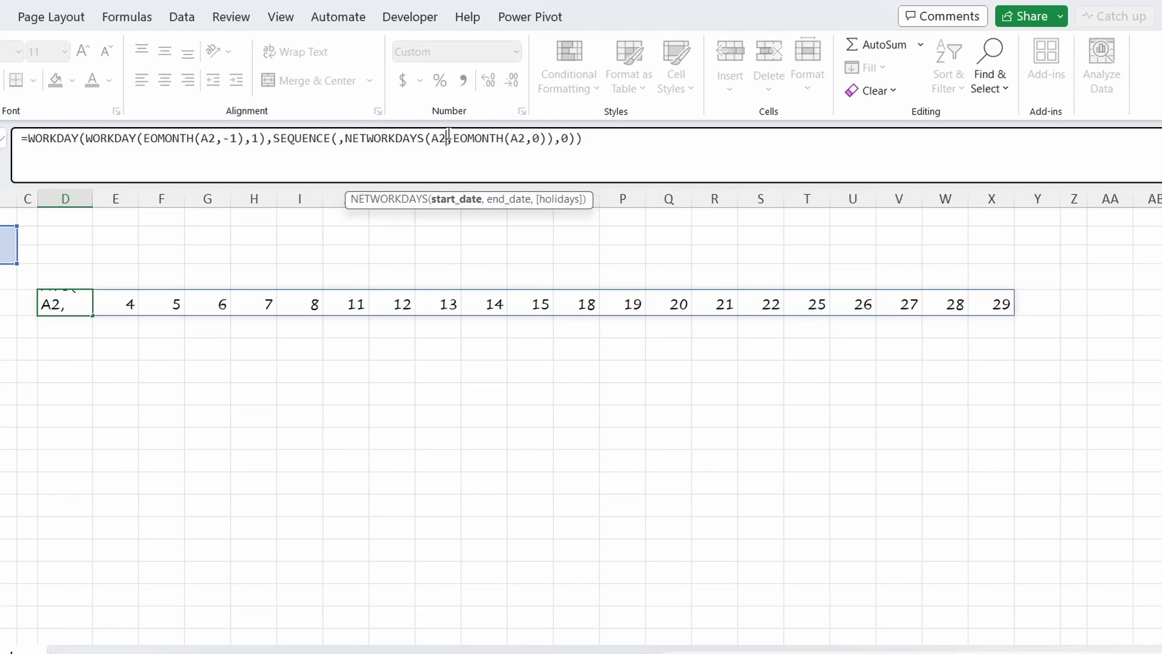
left_click(460, 138)
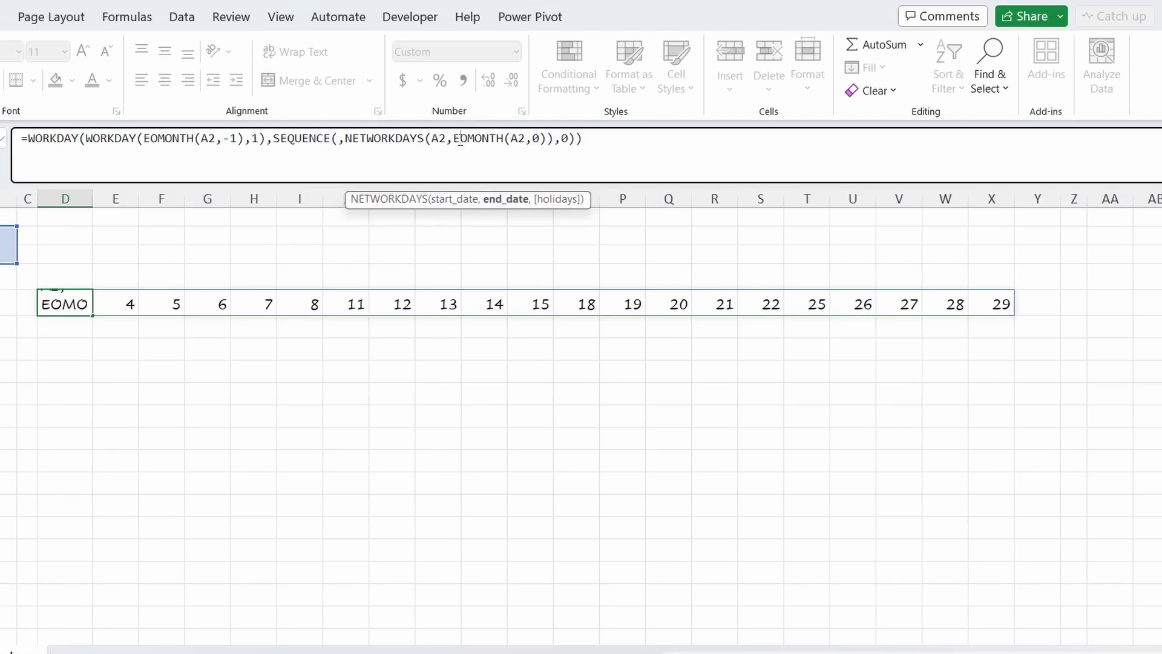
left_click(536, 141)
left_click(562, 140)
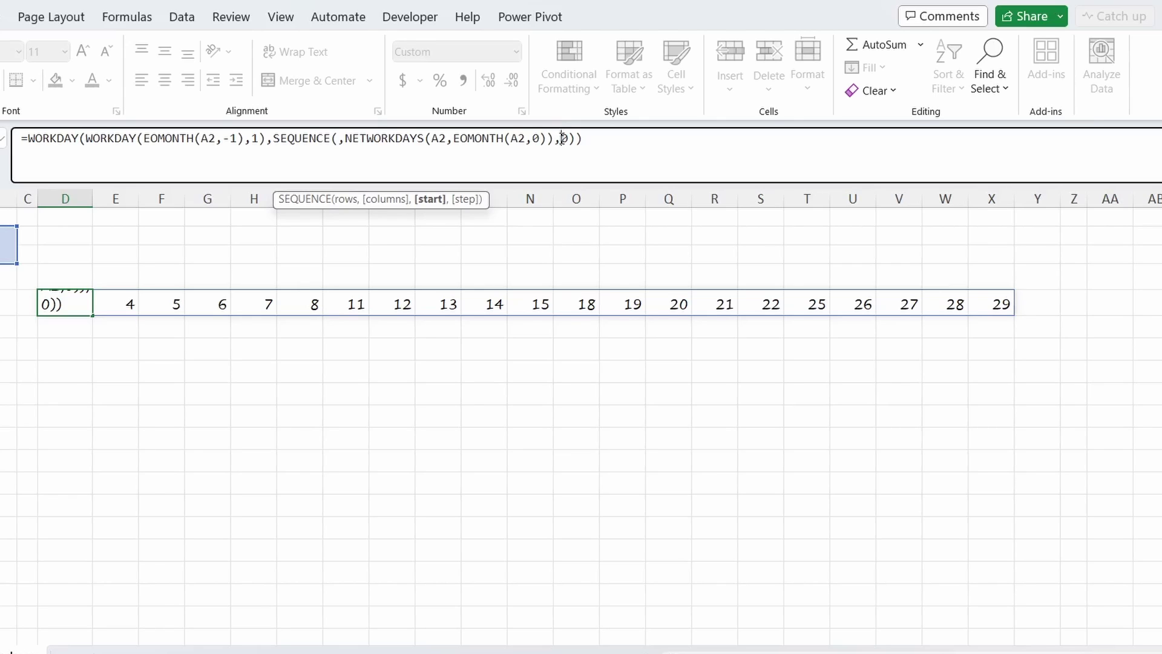
key("Return")
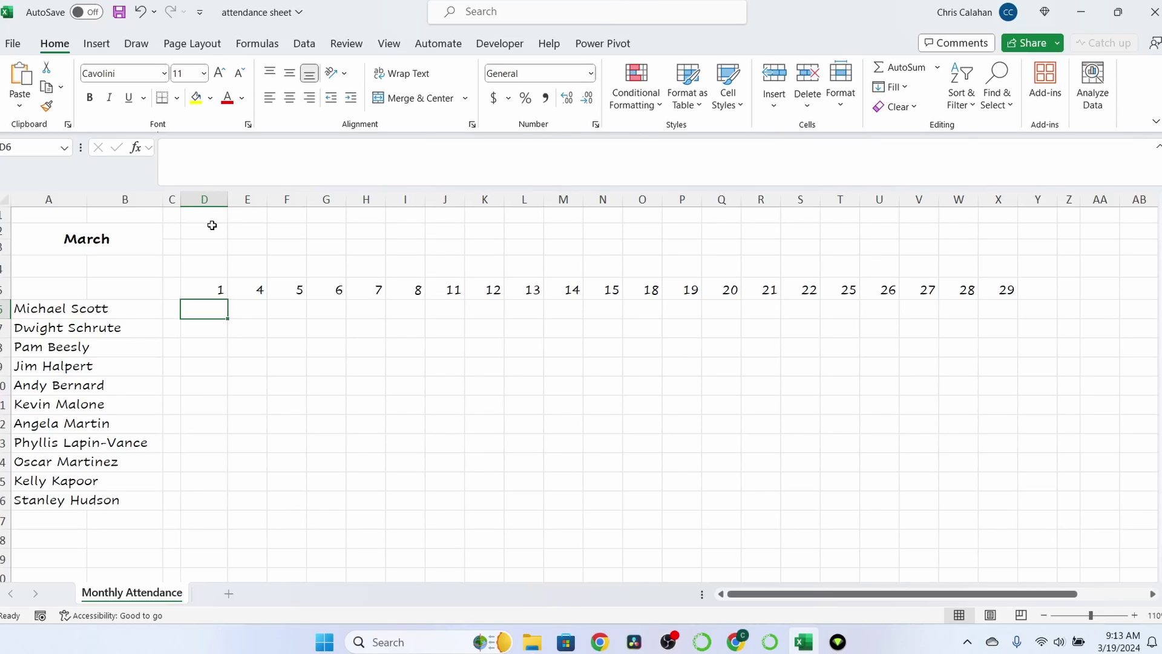
- Narrow columns D through Y to one equal width of 4.22
left_click_drag(204, 199, 1058, 188)
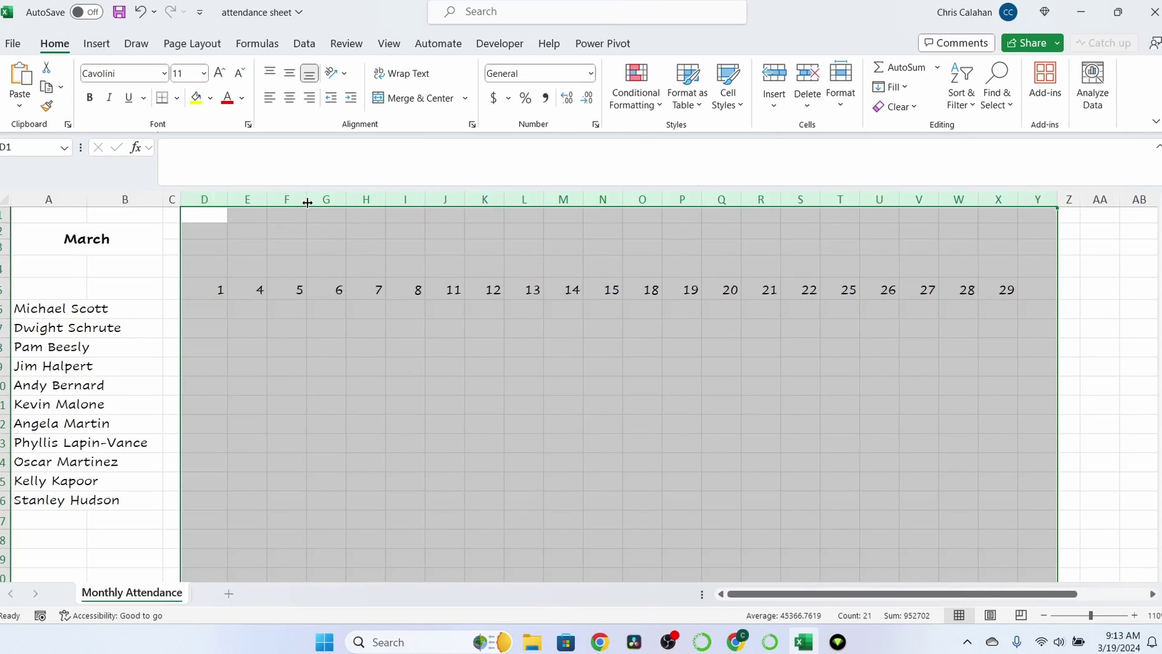
left_click_drag(307, 203, 299, 202)
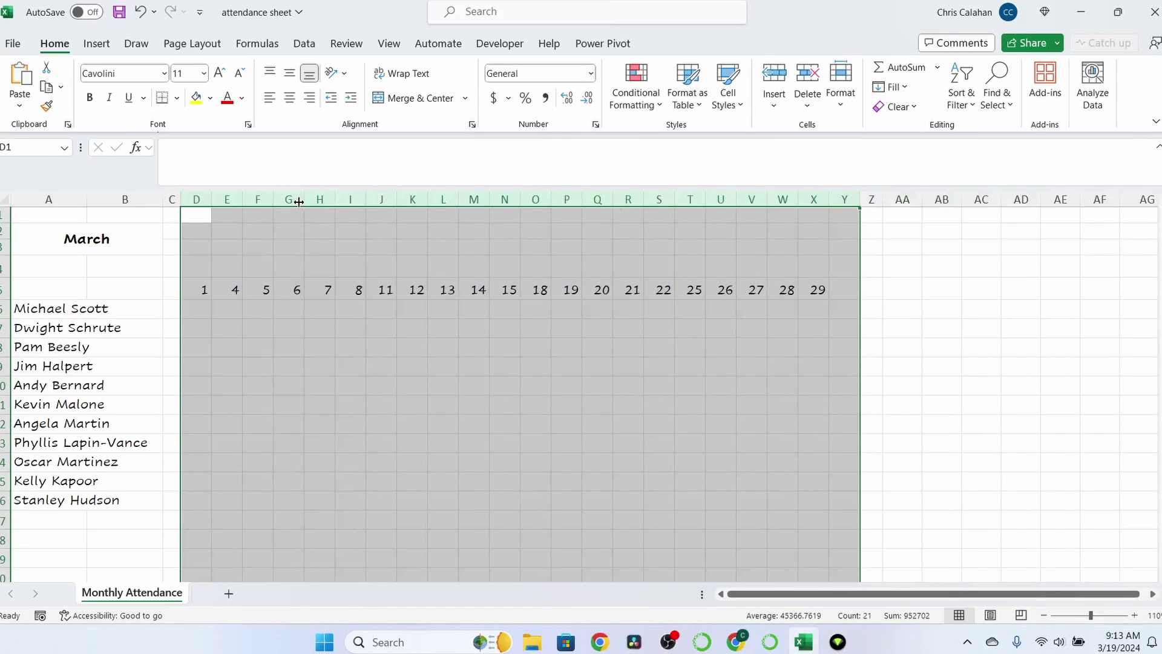
left_click(262, 320)
- Centre the day numbers in columns D:X horizontally and vertically
left_click_drag(200, 199, 814, 199)
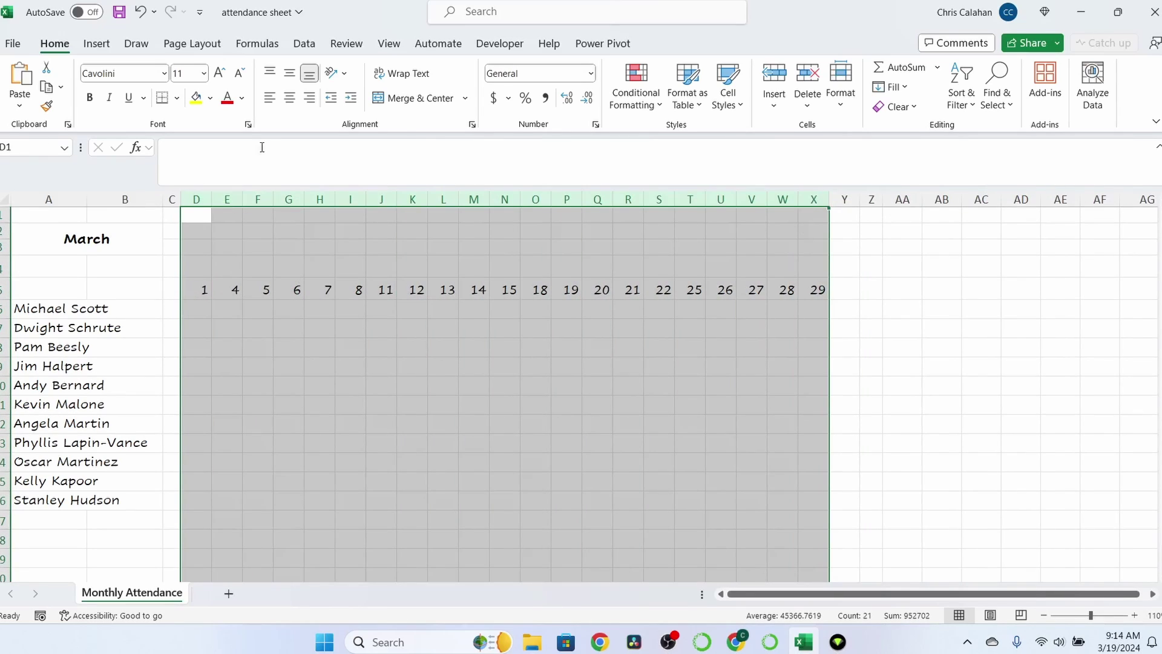
left_click(289, 97)
left_click(290, 74)
left_click(289, 366)
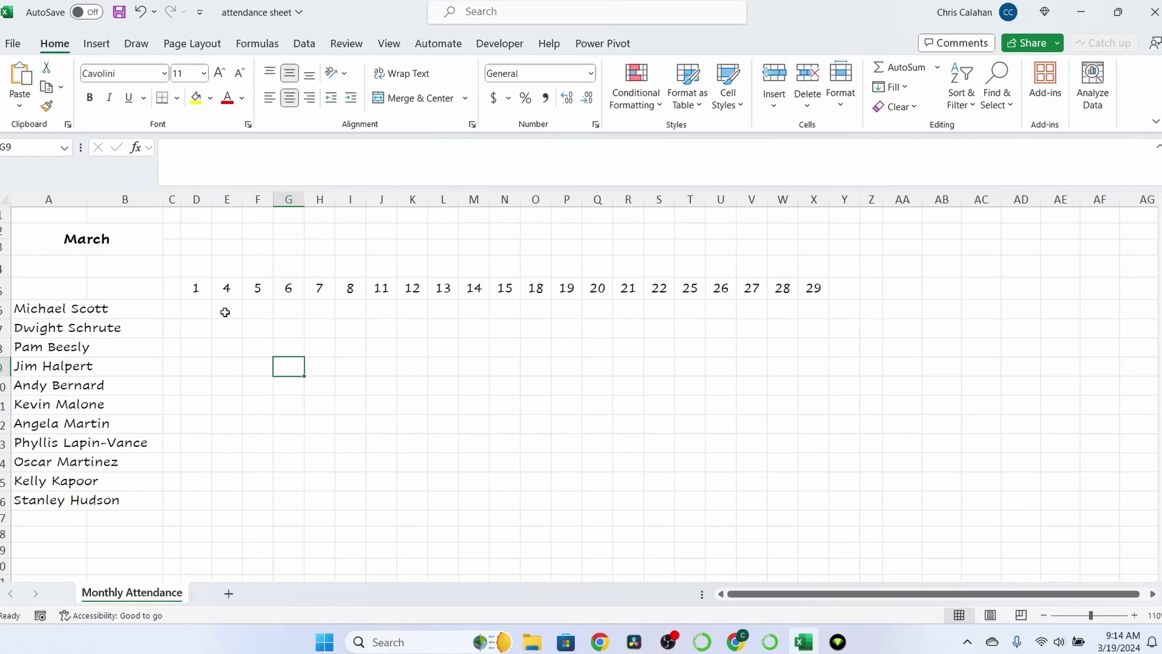
- Change A2 back to 1/1/2024 so row 5 lists January's workdays
left_click(844, 199)
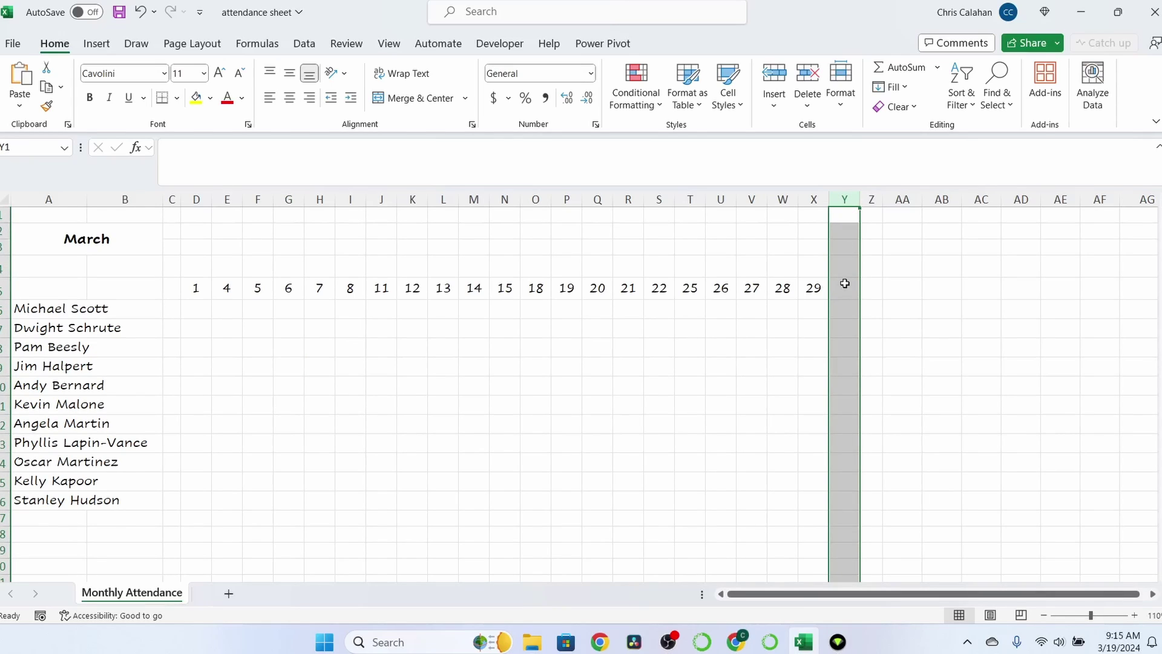
left_click(101, 241)
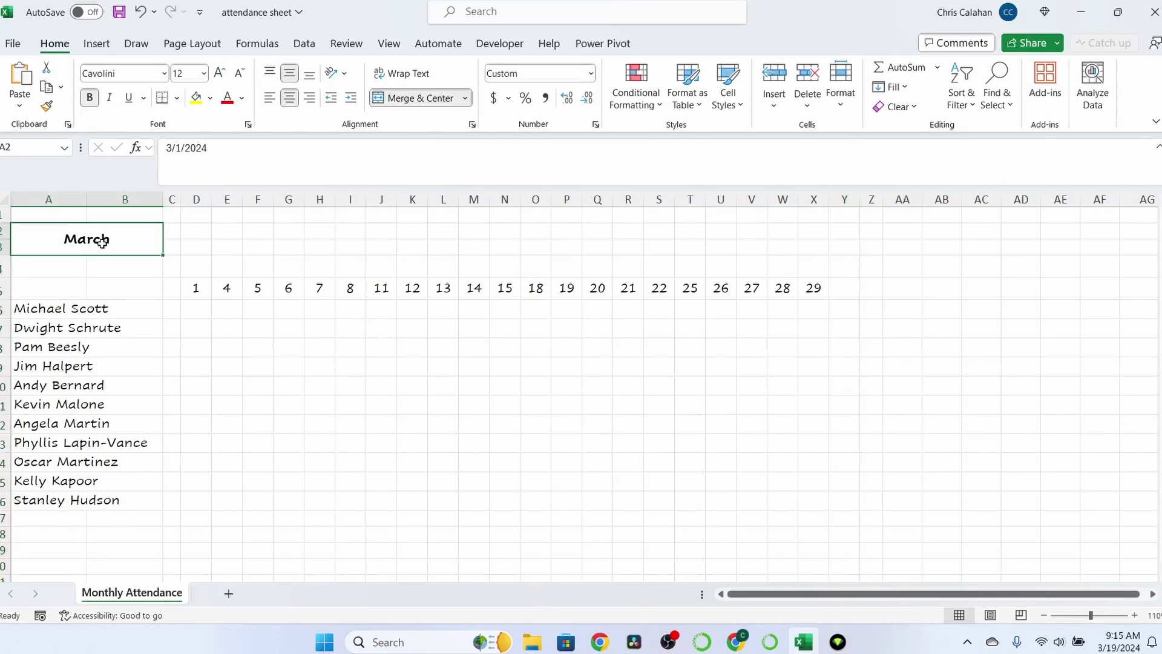
type("1/1/")
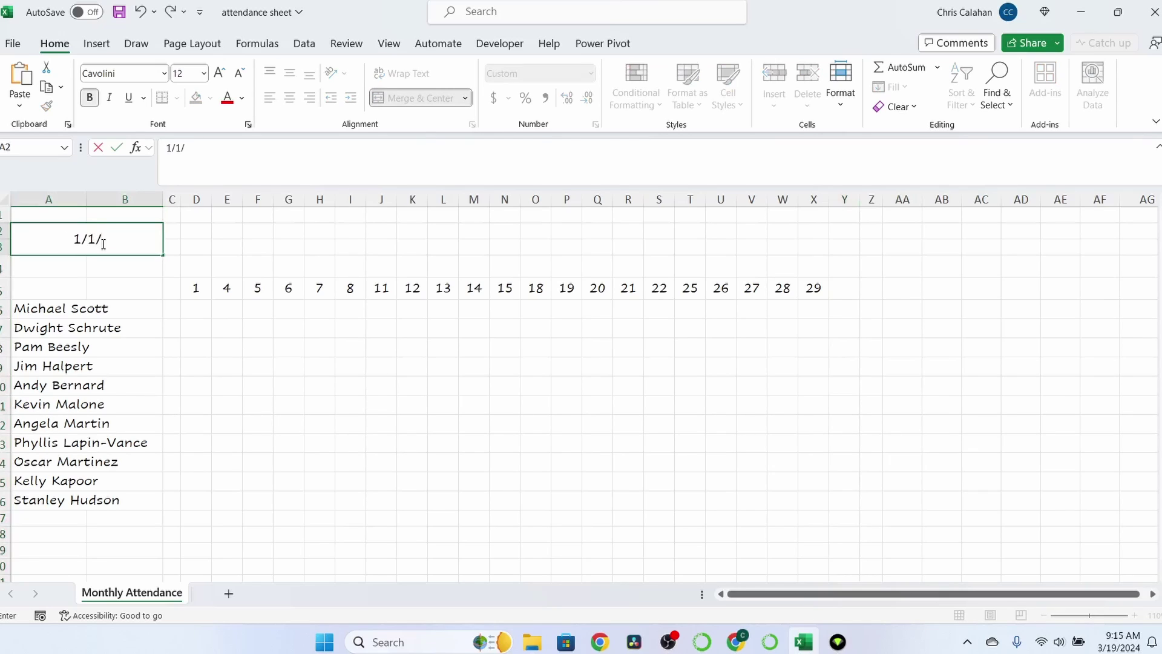
type("2024")
key("Return")
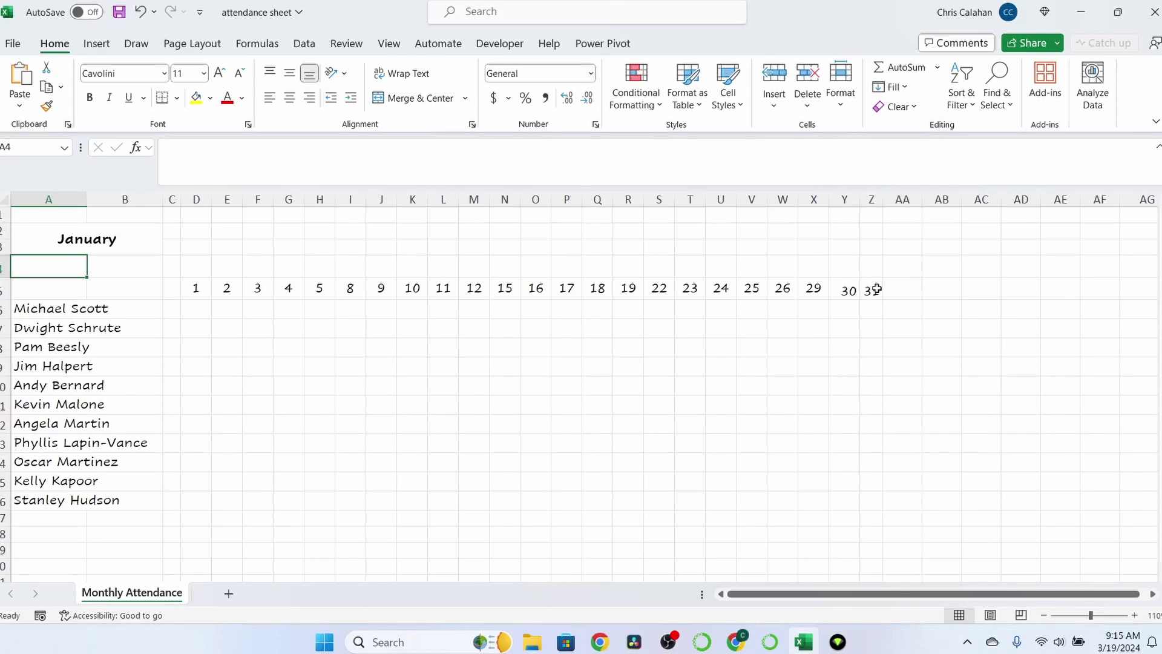
- Match columns Y and Z to the day-column width and centre 30 and 31
mouse_move(844, 200)
left_mouse_down()
mouse_move(870, 203)
mouse_move(859, 199)
left_mouse_up()
left_click(289, 98)
left_click(289, 73)
left_click(602, 366)
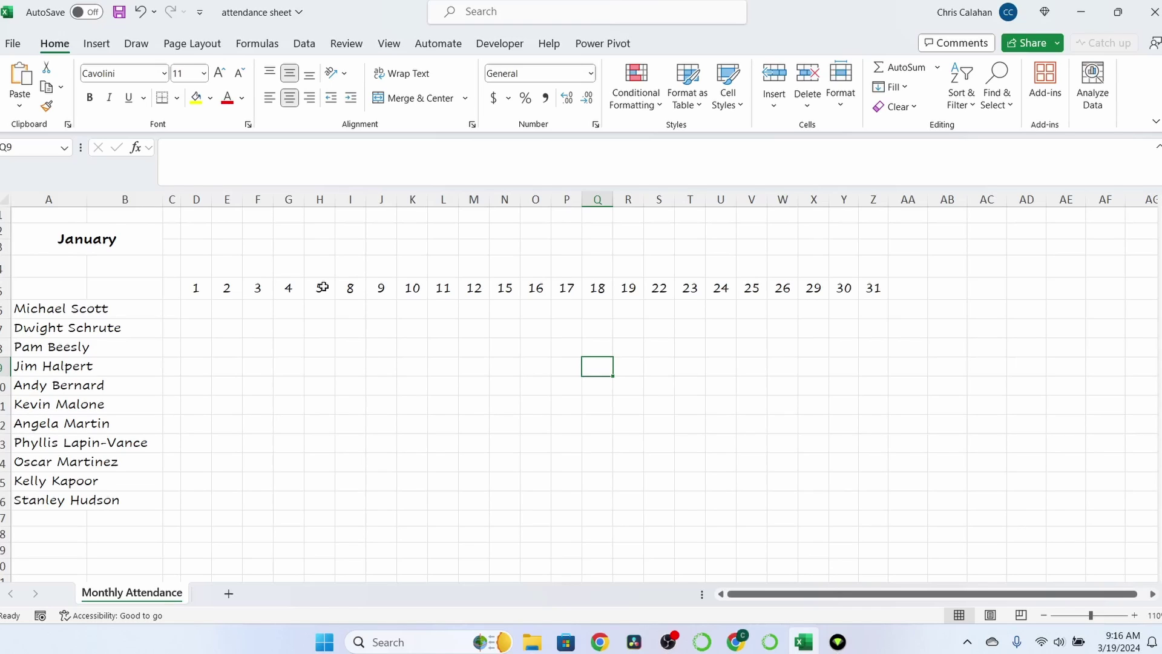
- Enter =IF(D5="","",WEEKDAY(DATE(YEAR($A$2),MONTH($A$2),DAY(D5)),1)) in D4
left_click(198, 266)
type("=IF")
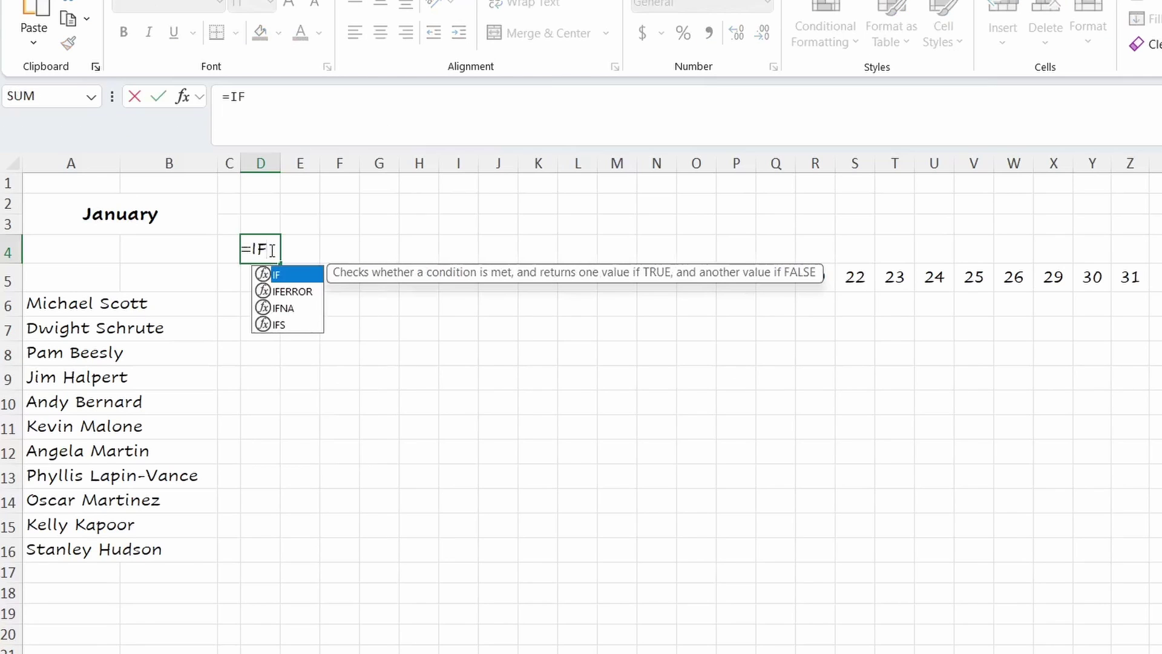
type("(D5")
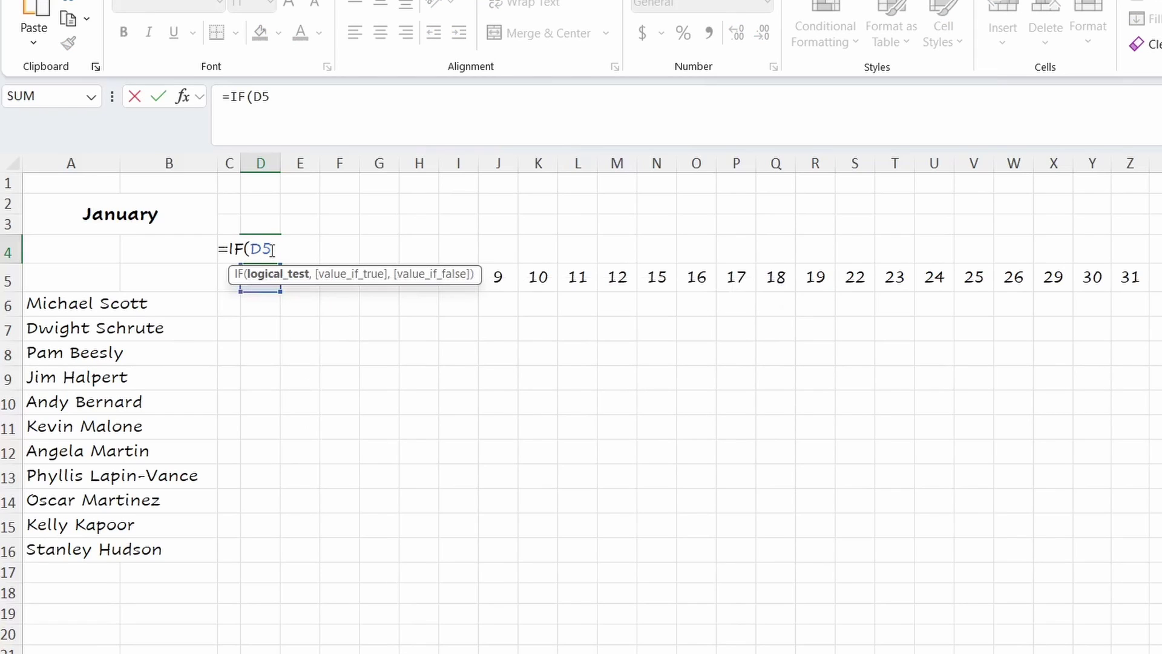
type("=\"\",")
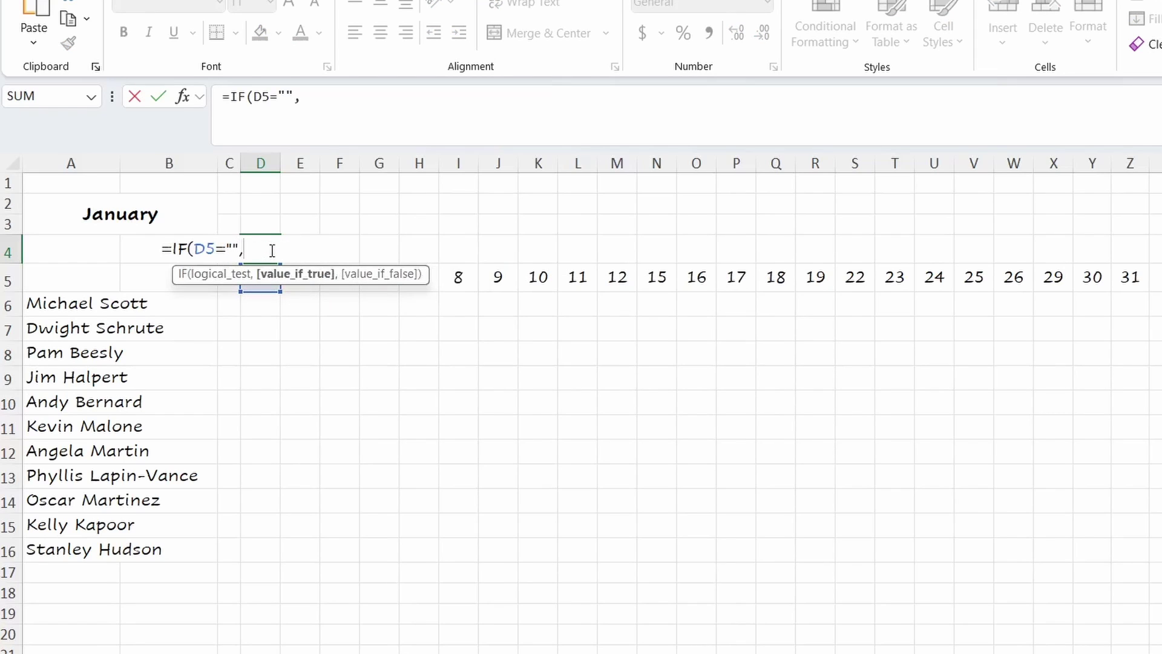
type("\"\",")
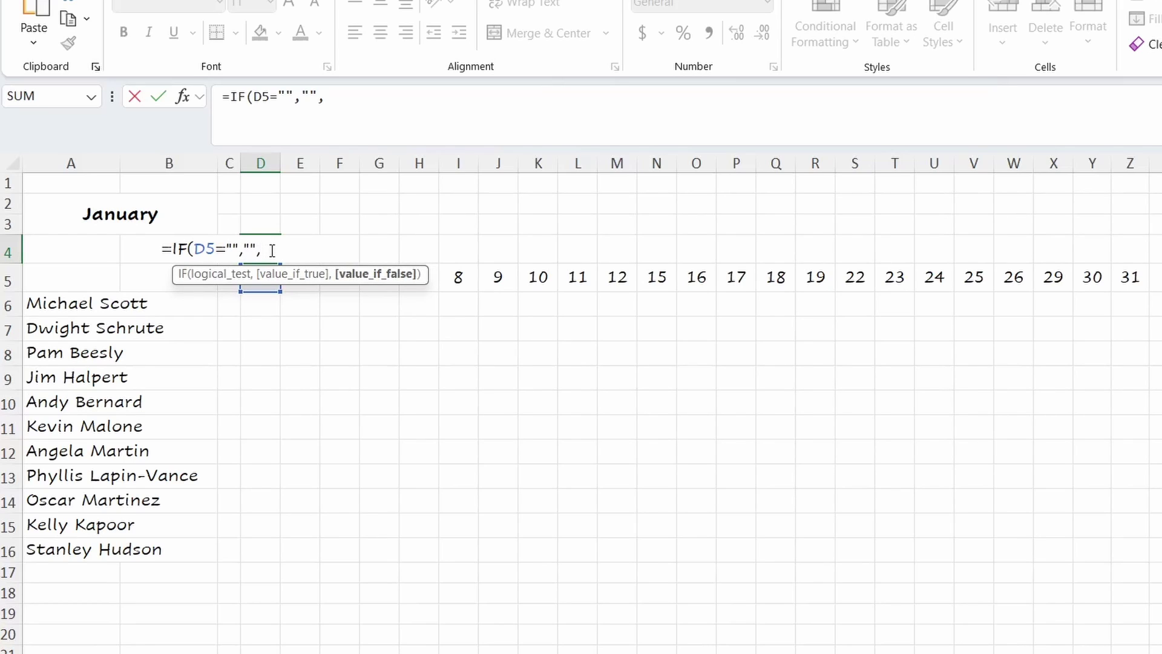
type("WEEKDAY(")
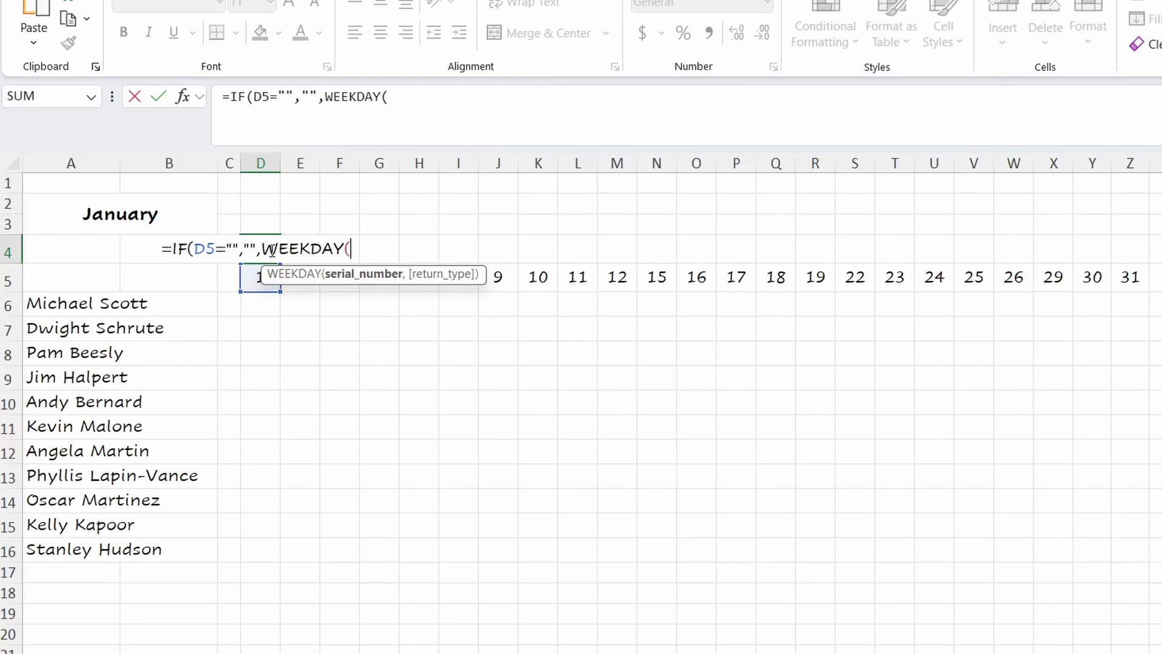
type("DAT")
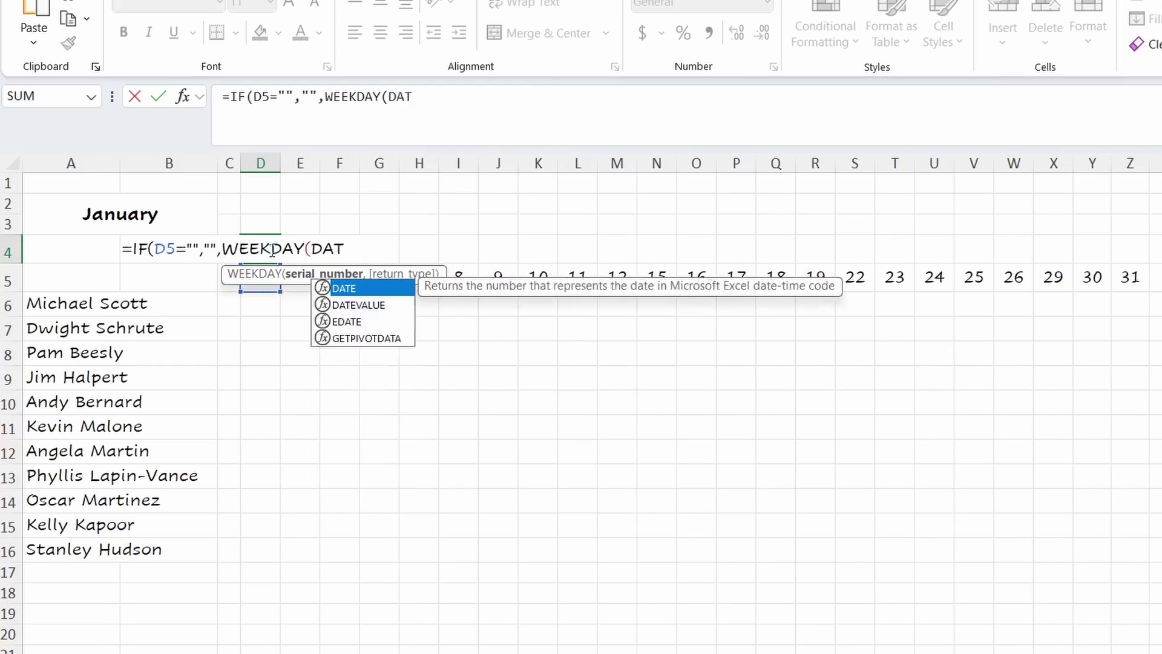
type("E(YEAR(")
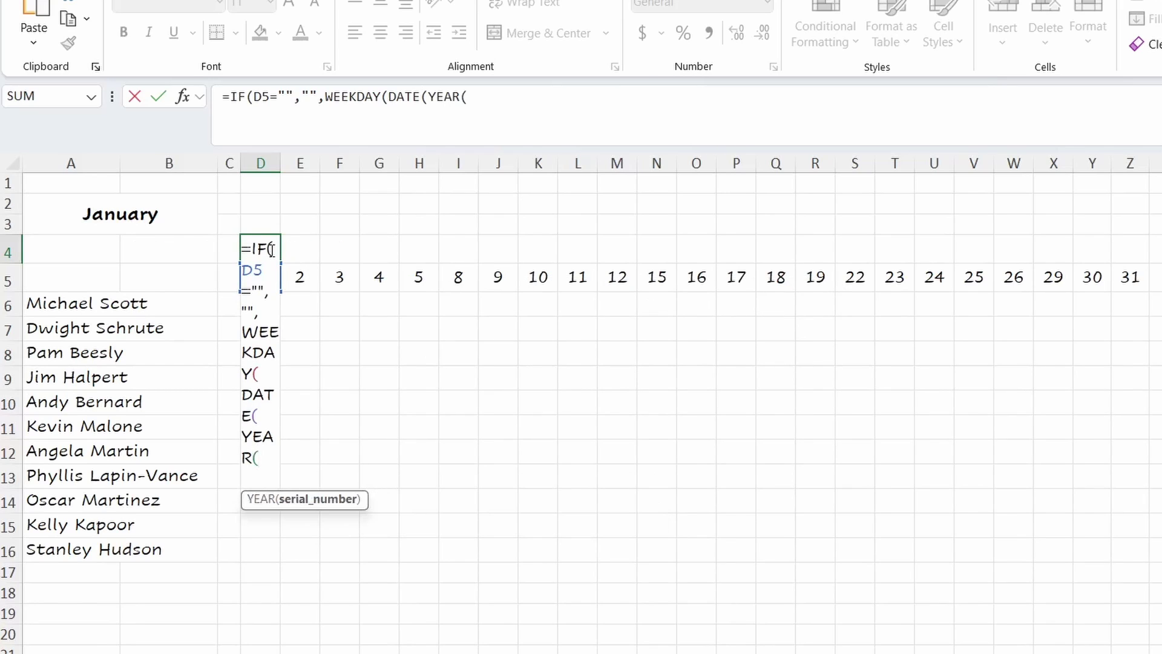
left_click(120, 210)
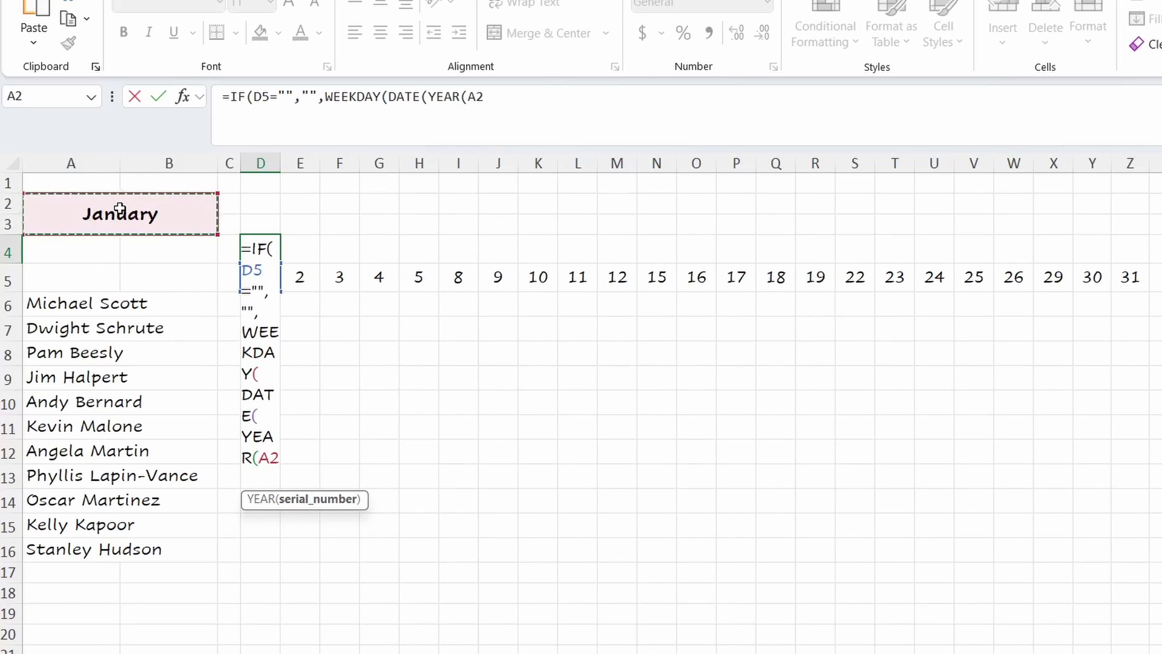
type(")")
key("F4")
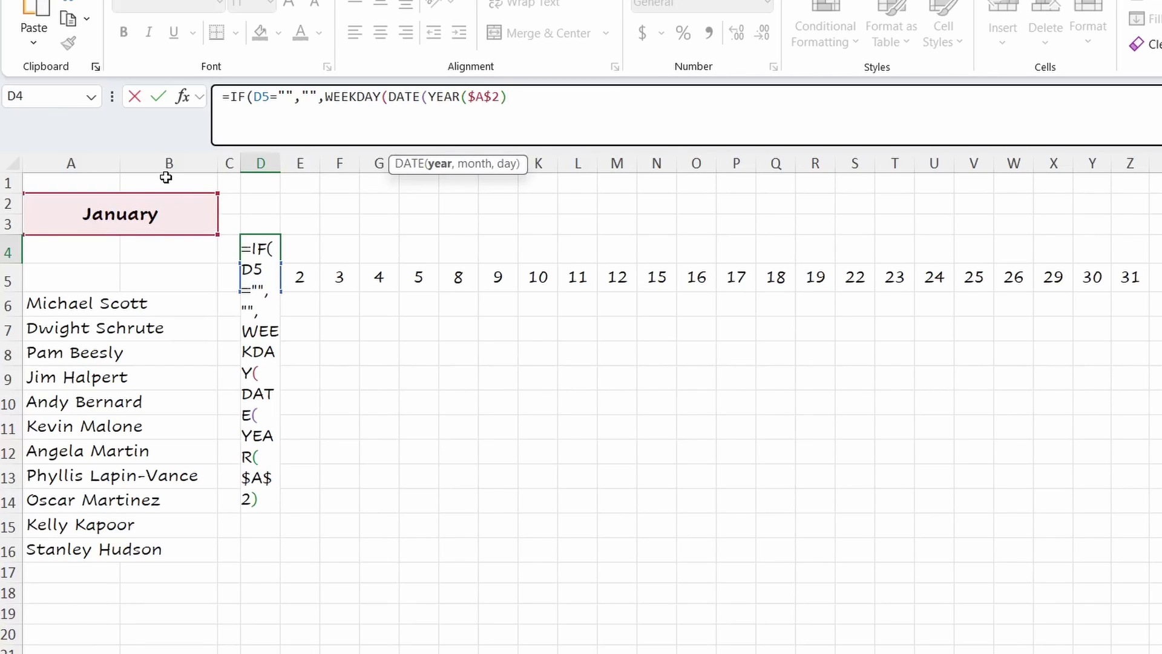
type(",MONTH(")
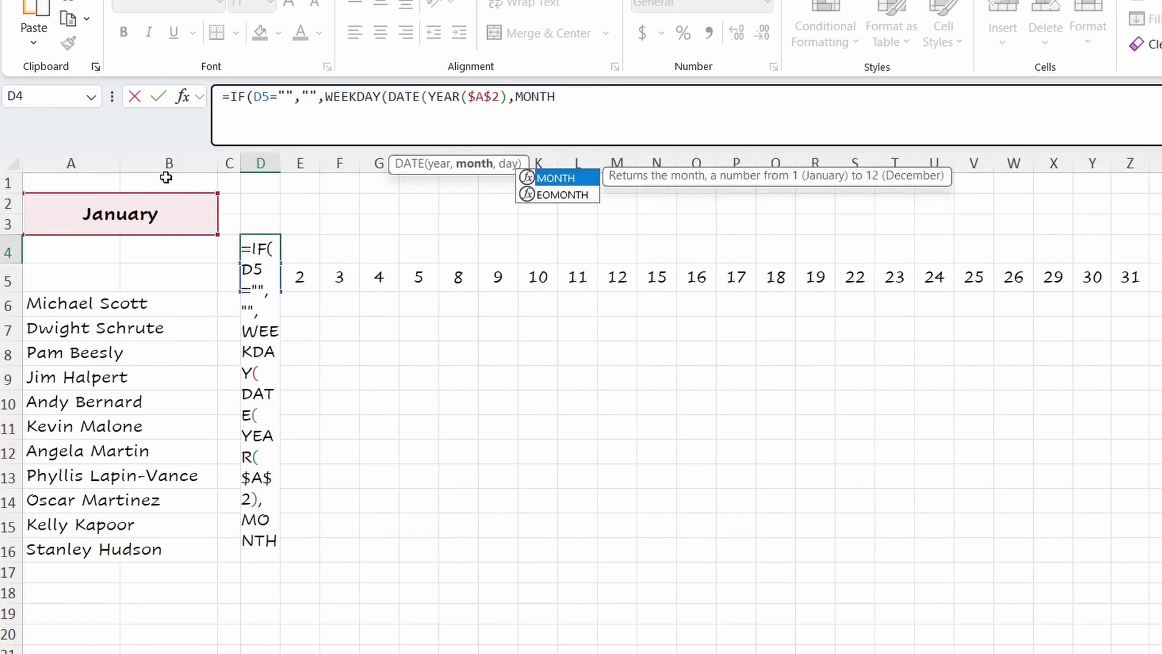
left_click_drag(468, 97, 501, 97)
key("ctrl+c")
key("End")
key("ctrl+v")
type(")")
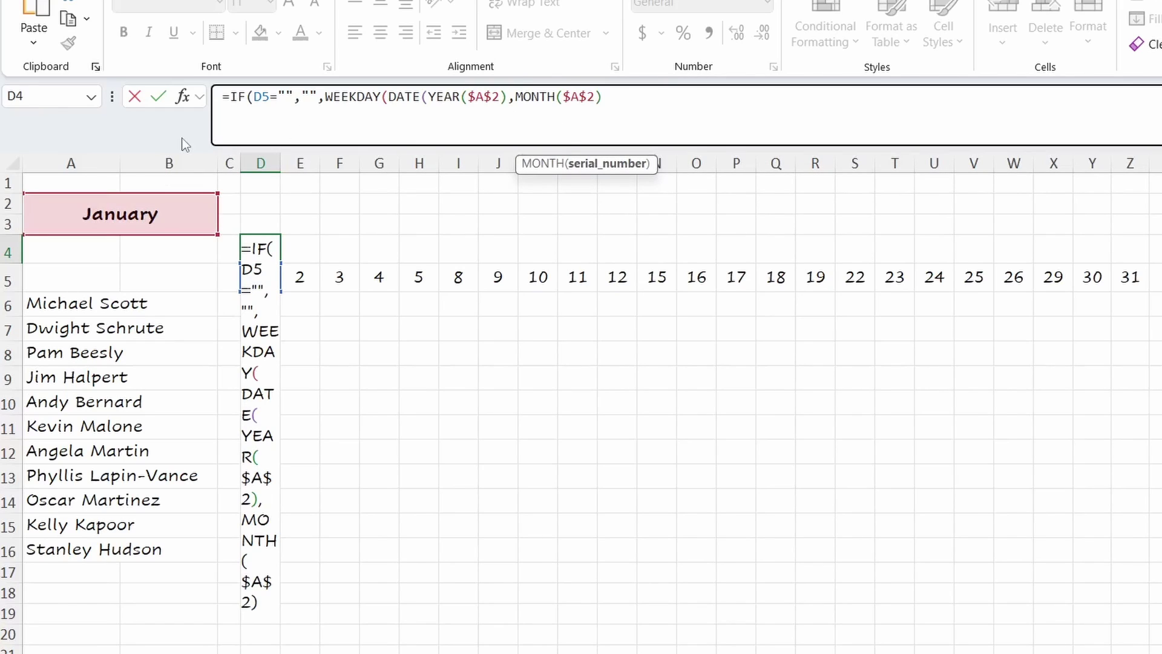
type(",DAY(")
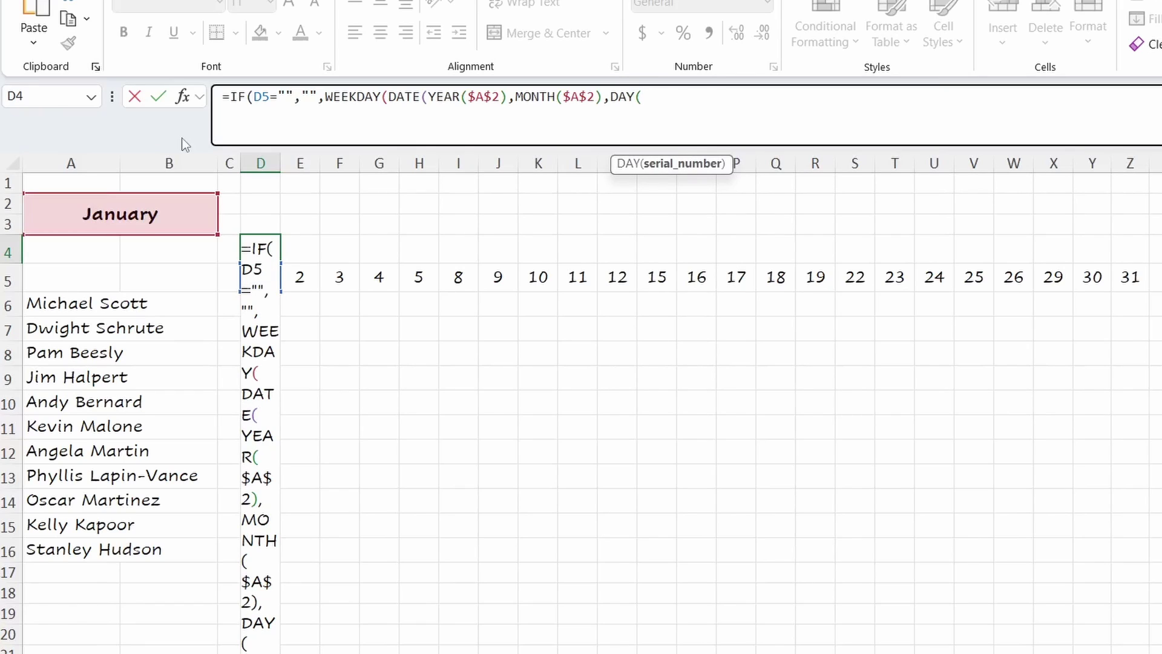
type("D5)),")
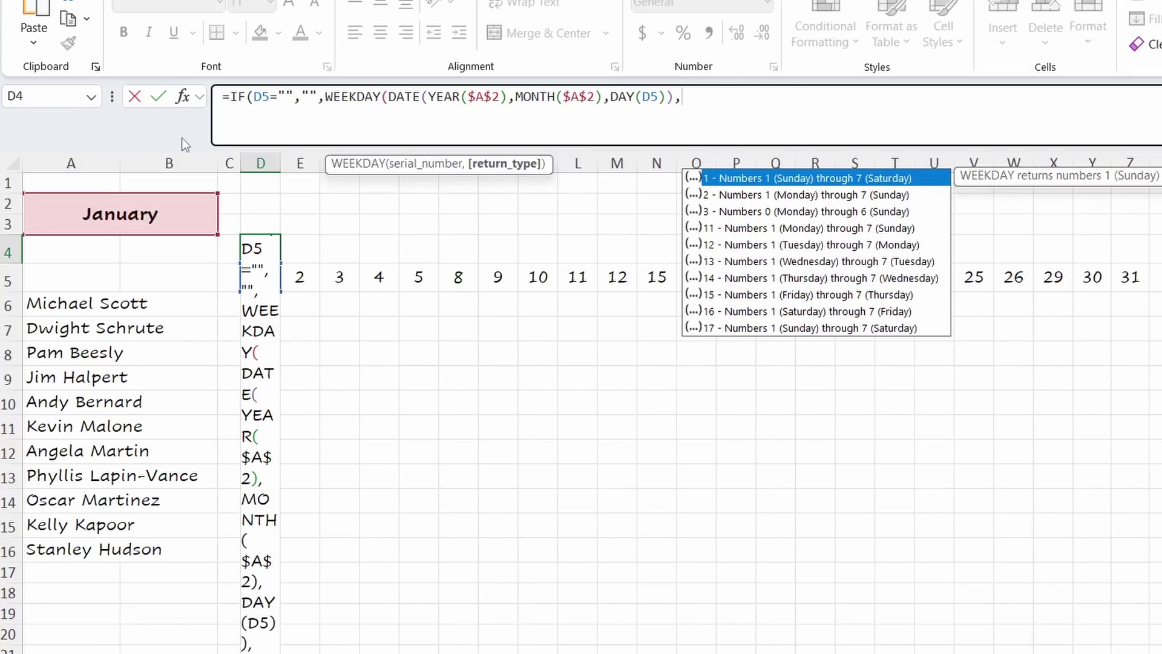
type("1))")
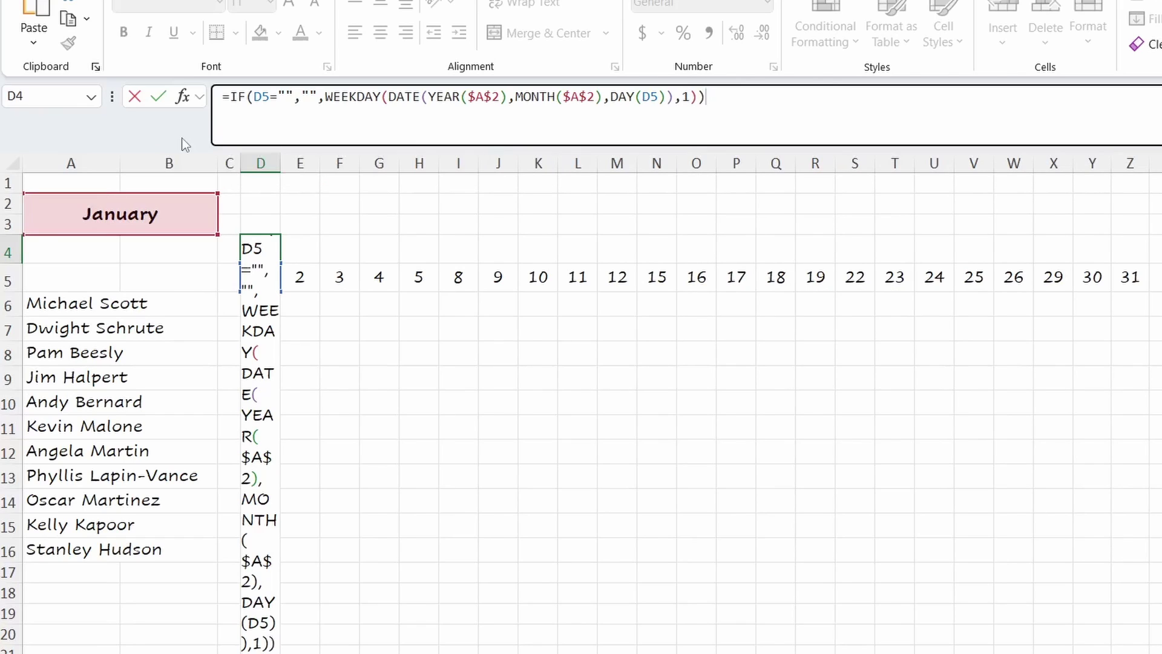
key("Return")
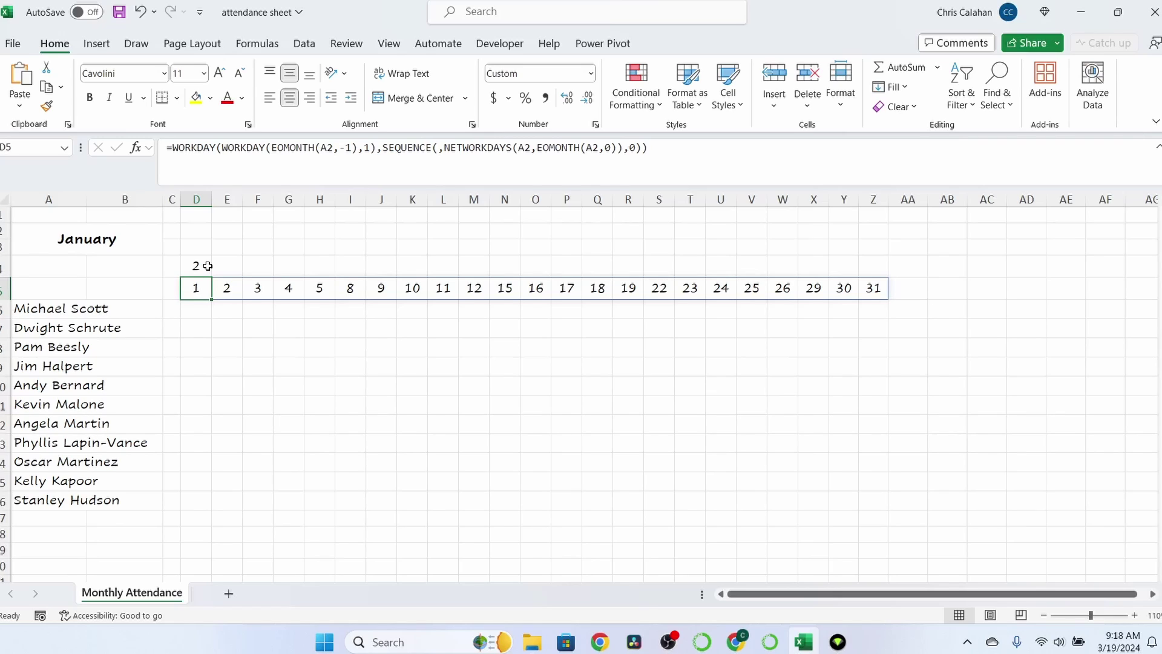
- Format D4:Z4 with custom code DDD and set both header rows to 10-point font
left_click_drag(208, 266, 870, 264)
key("ctrl+1")
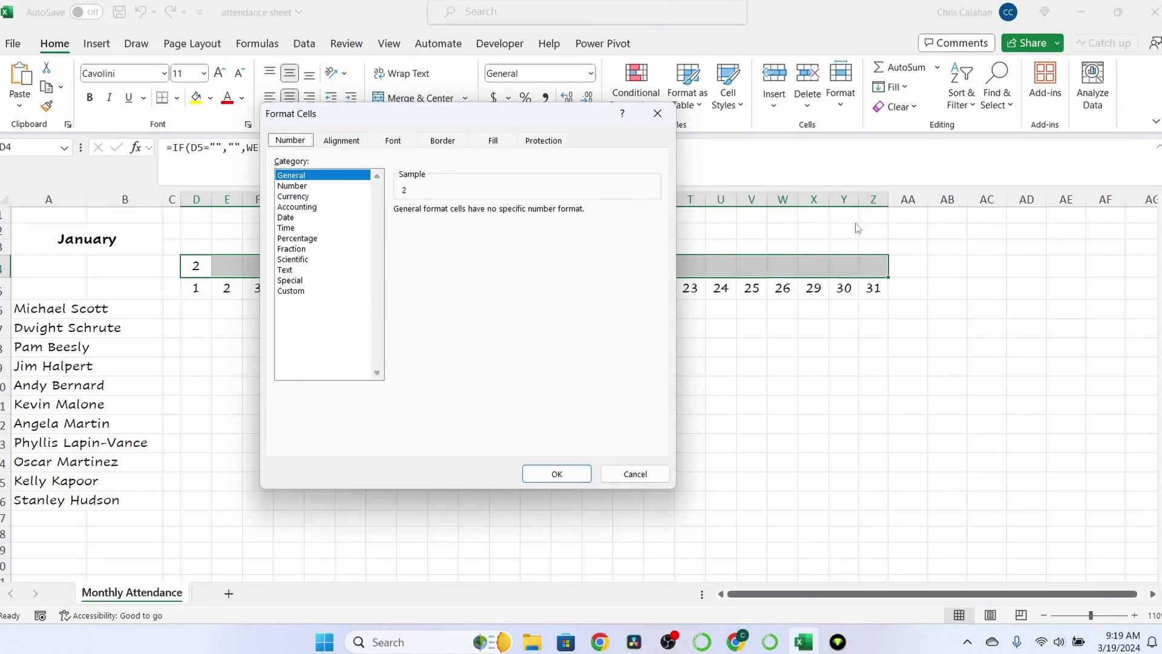
left_click(342, 290)
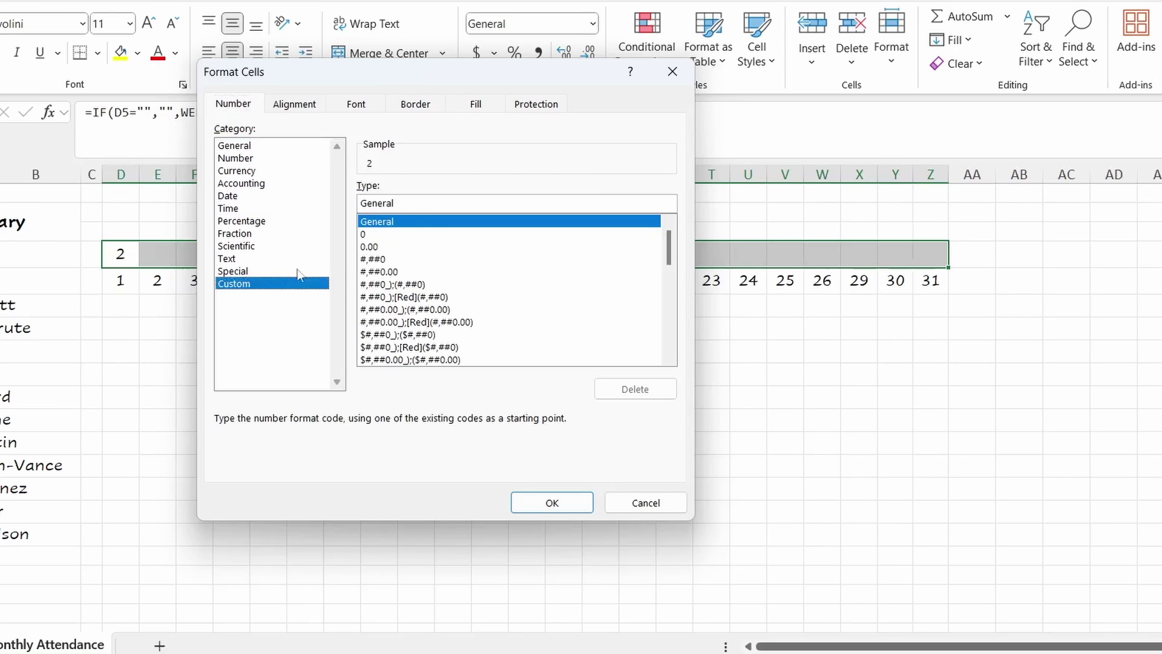
double_click(419, 206)
type("DDD")
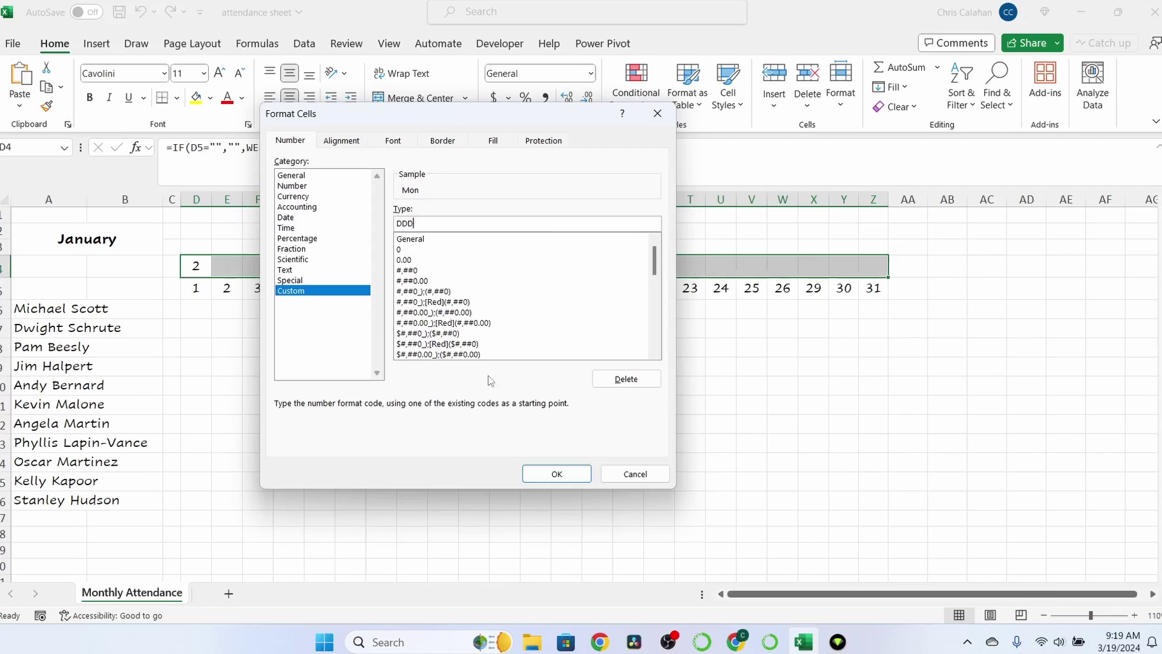
left_click(531, 507)
left_click_drag(196, 266, 874, 288)
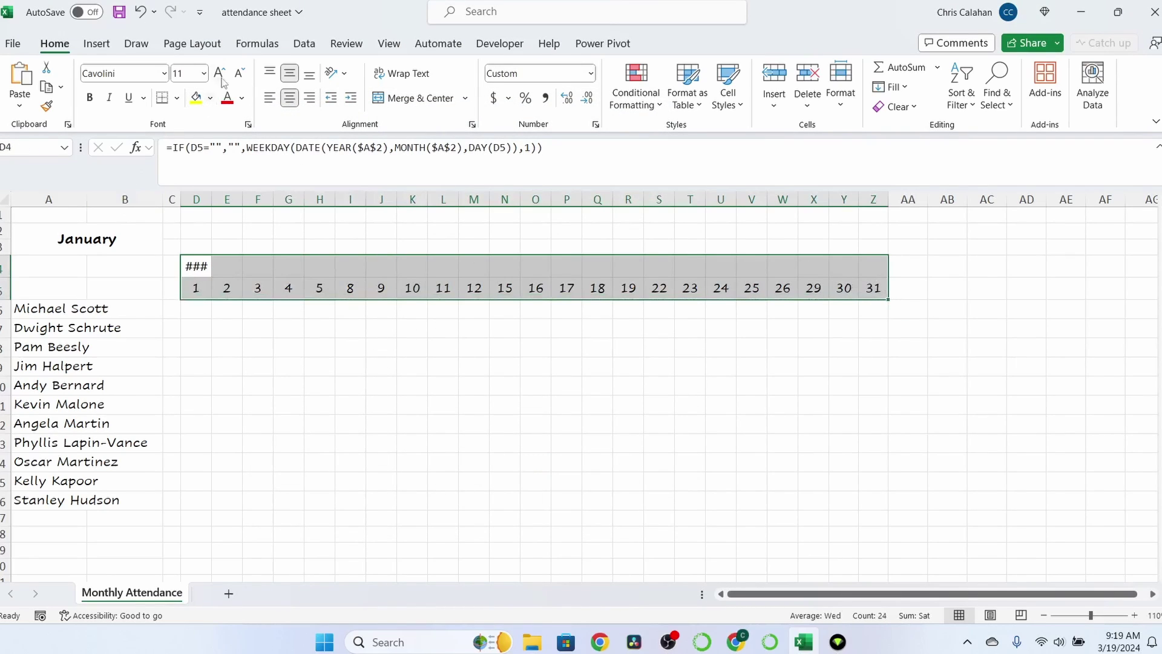
left_click(239, 72)
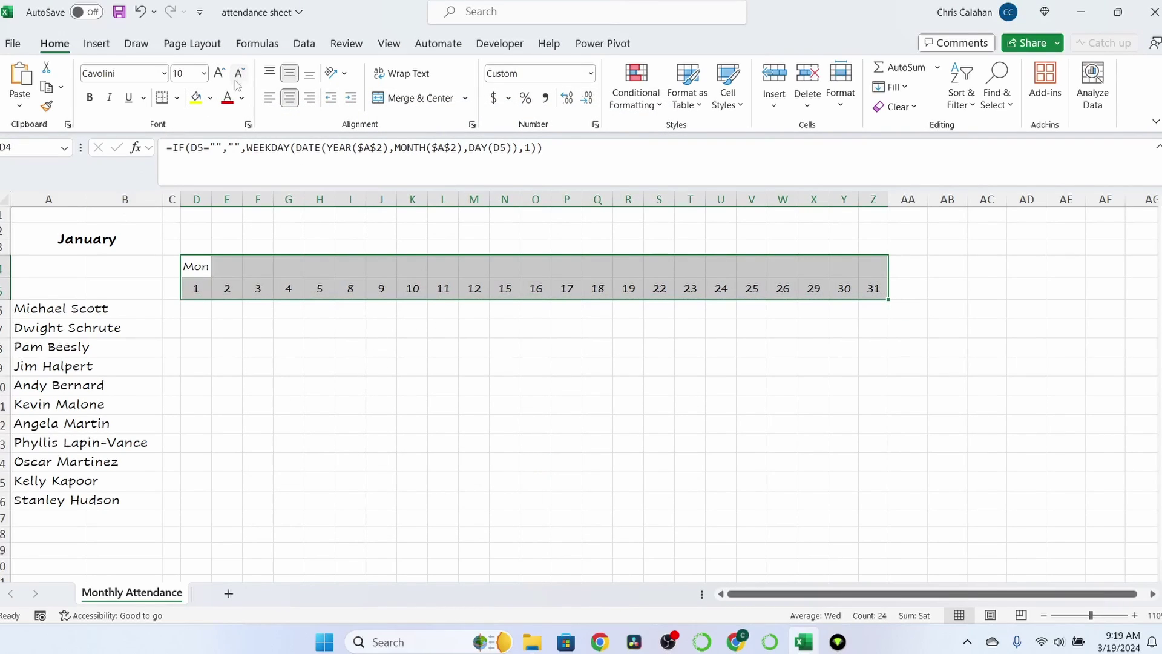
- Fill D4's weekday formula across to Z4 and widen columns D:Z slightly
left_click(197, 267)
left_click_drag(211, 277, 884, 259)
double_click(889, 199)
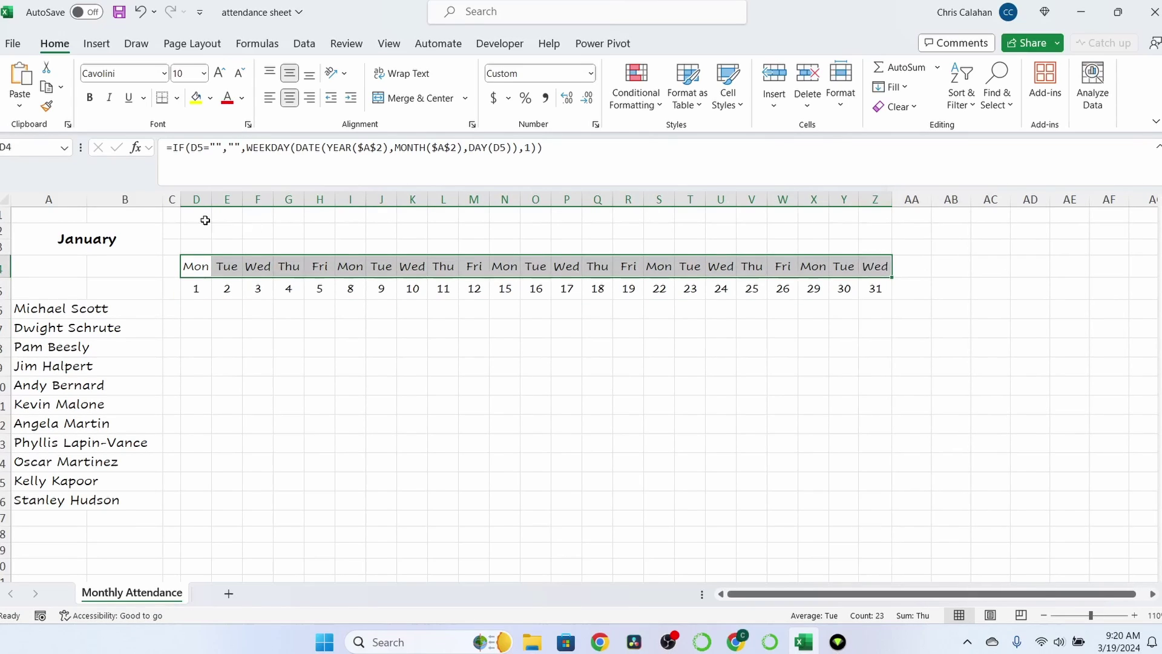
left_click_drag(196, 199, 873, 206)
left_click_drag(675, 199, 677, 199)
- Make the header rows D4:Z5 bold
left_click_drag(207, 265, 945, 288)
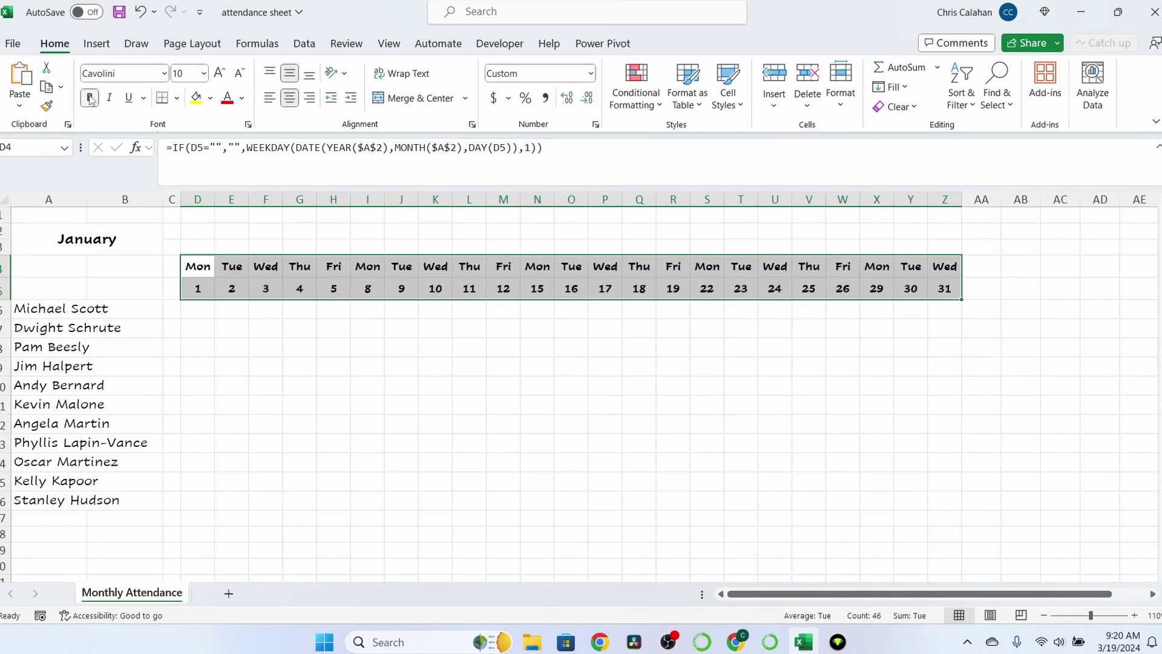
key("ctrl+b")
left_click(980, 289)
- Enter 2/1/2024 in A2 for February, then confirm cells Y5 and Y4 are blank
left_click(91, 243)
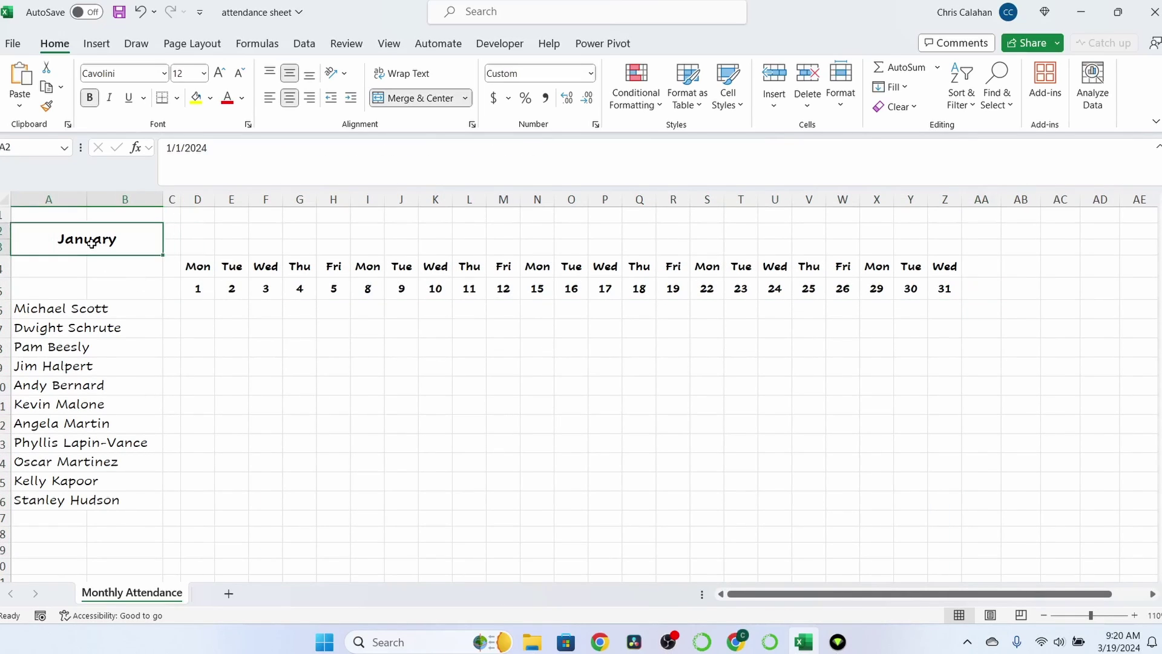
type("2")
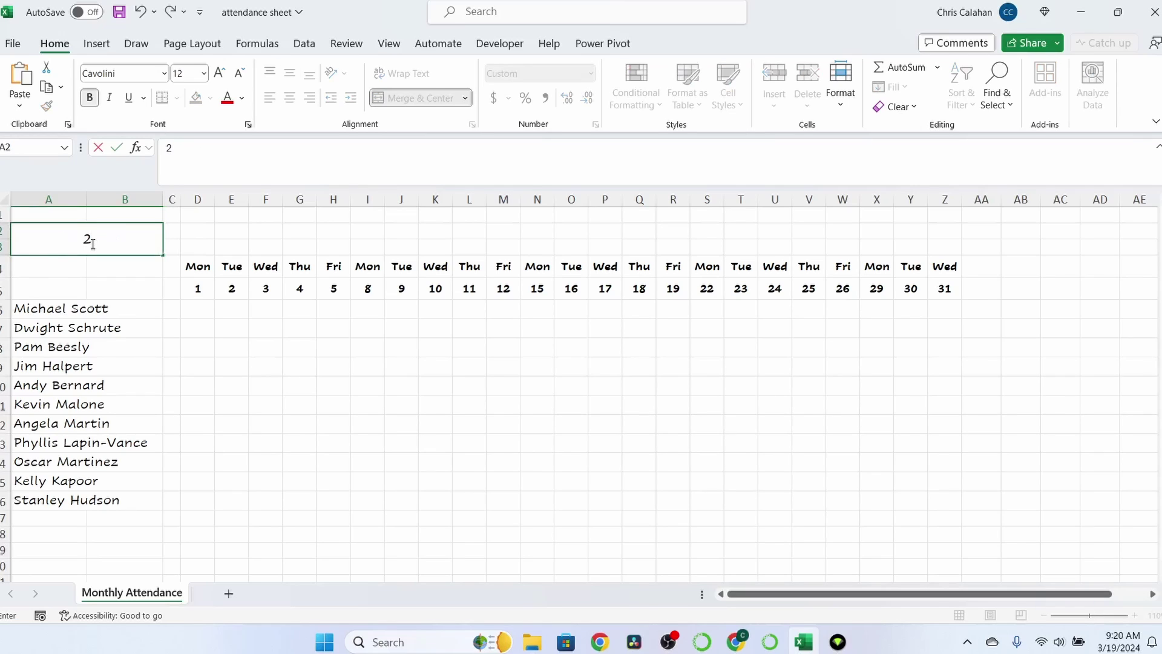
type("/1/2024")
key("Return")
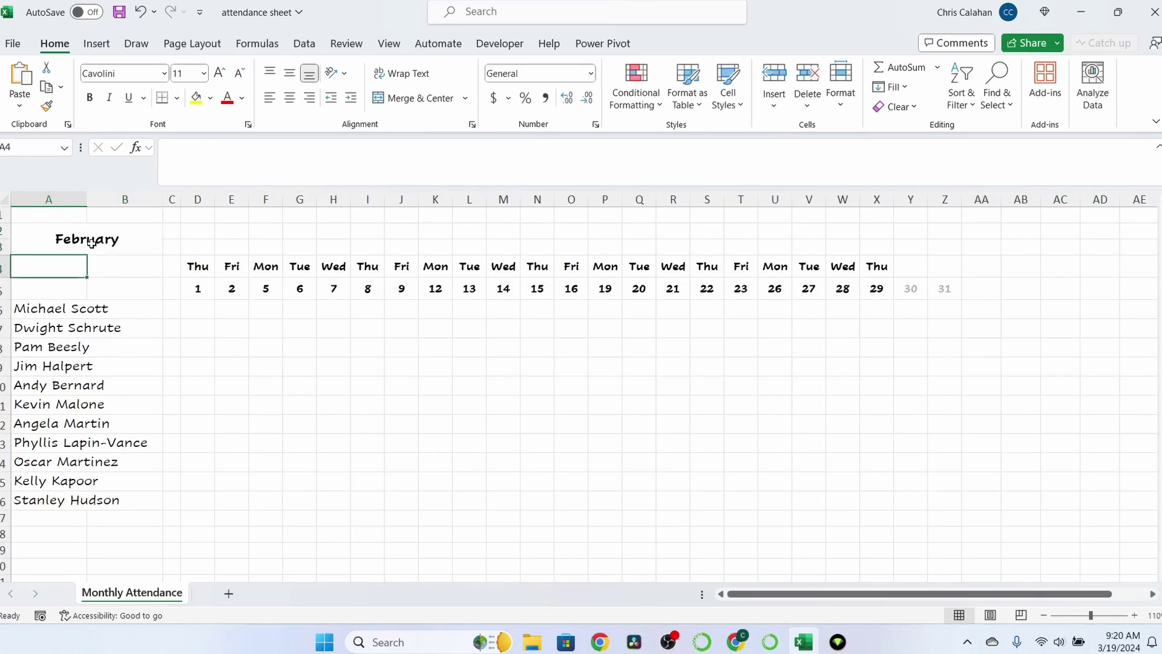
left_click(902, 288)
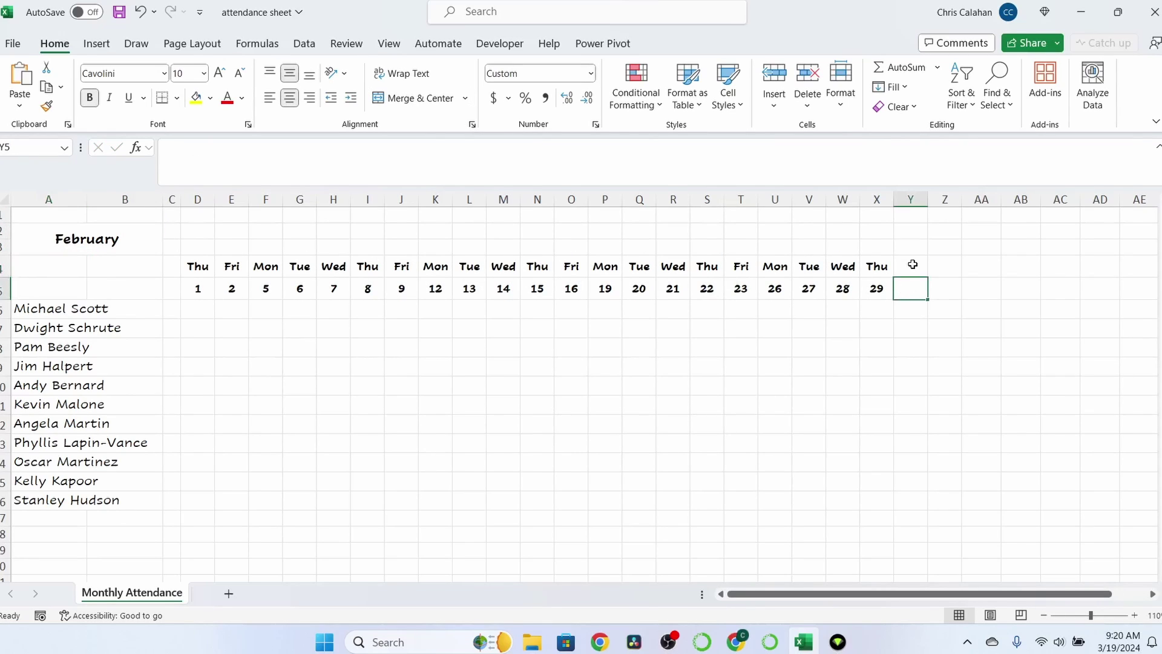
left_click(913, 265)
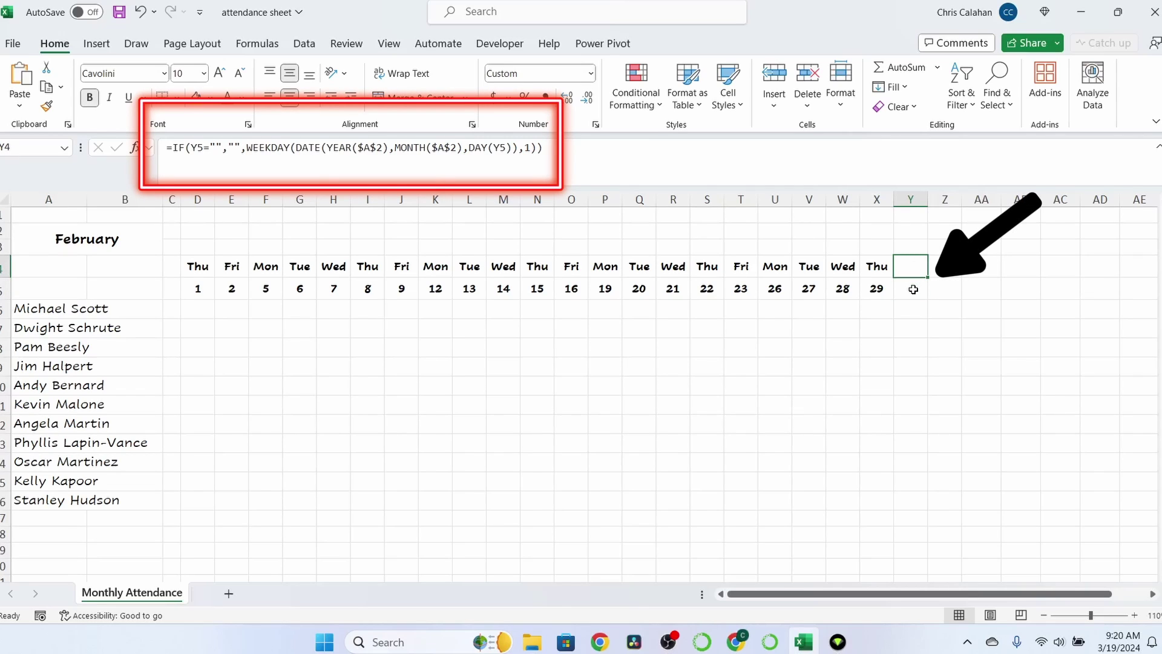
left_click(777, 386)
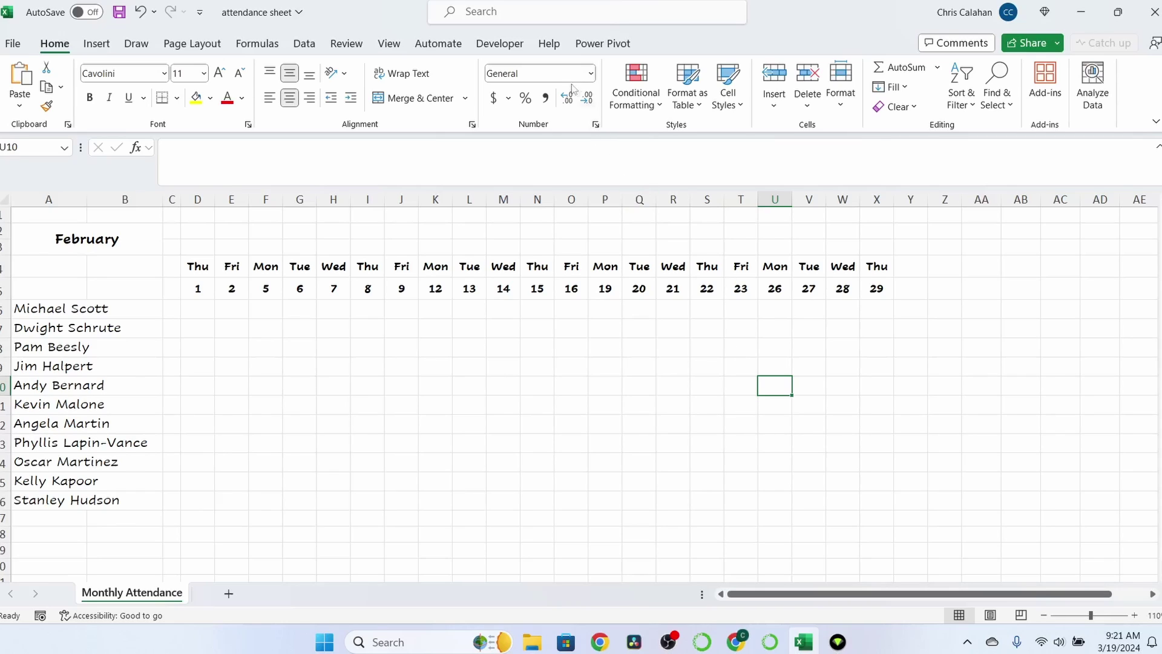
left_click(500, 44)
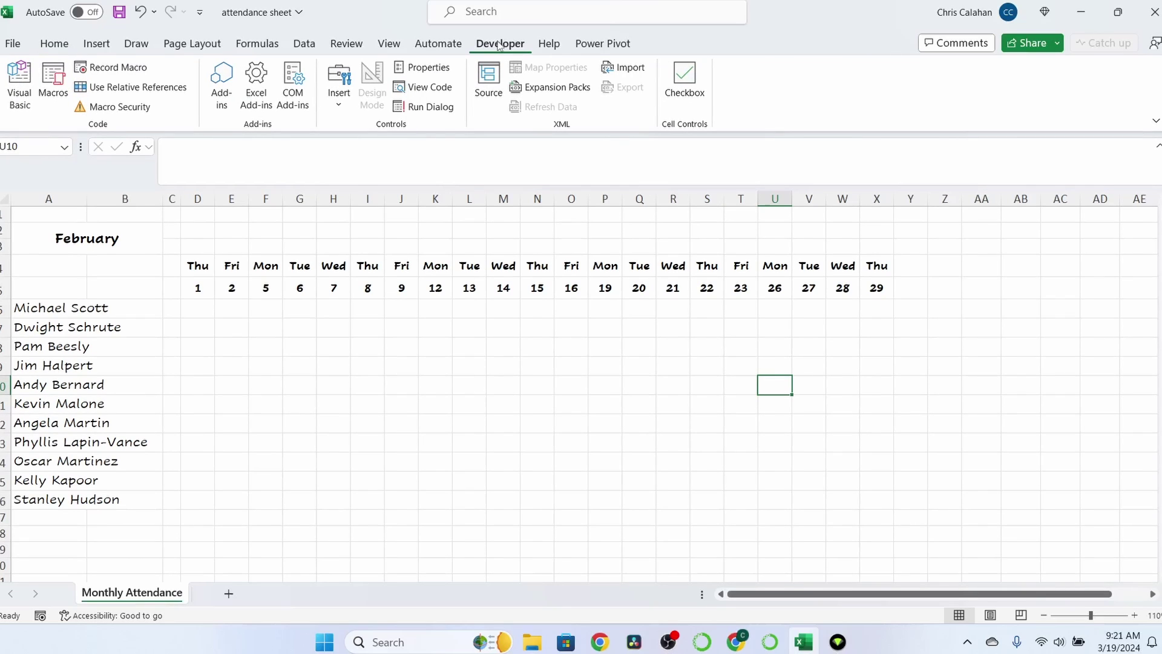
left_click(340, 106)
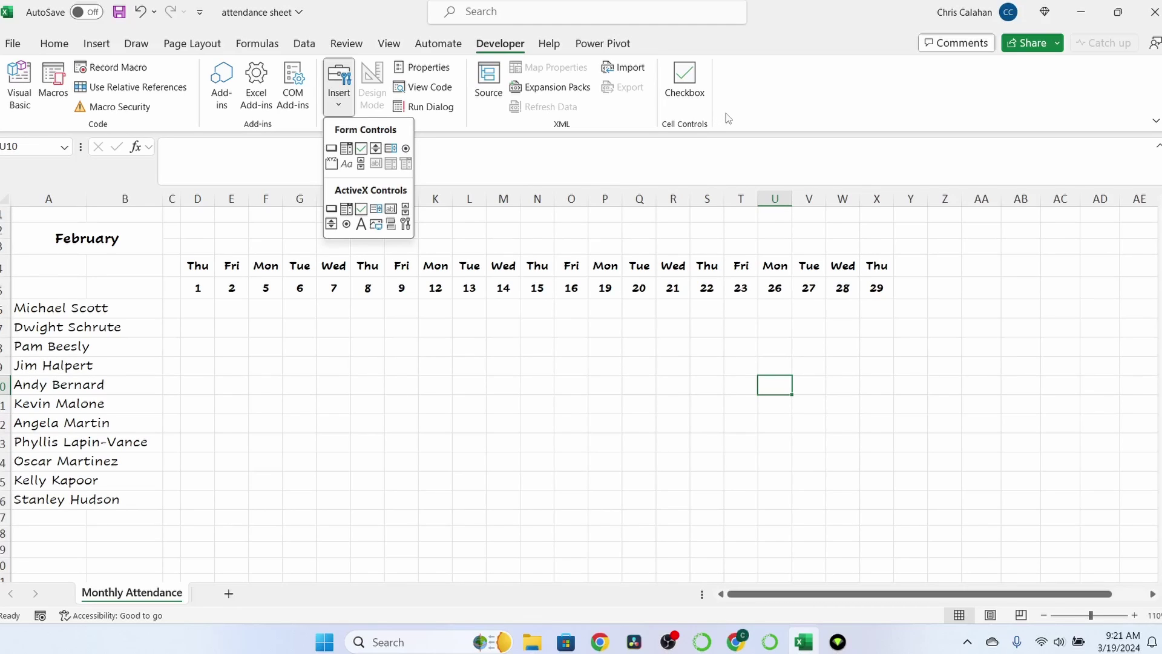
left_click(361, 148)
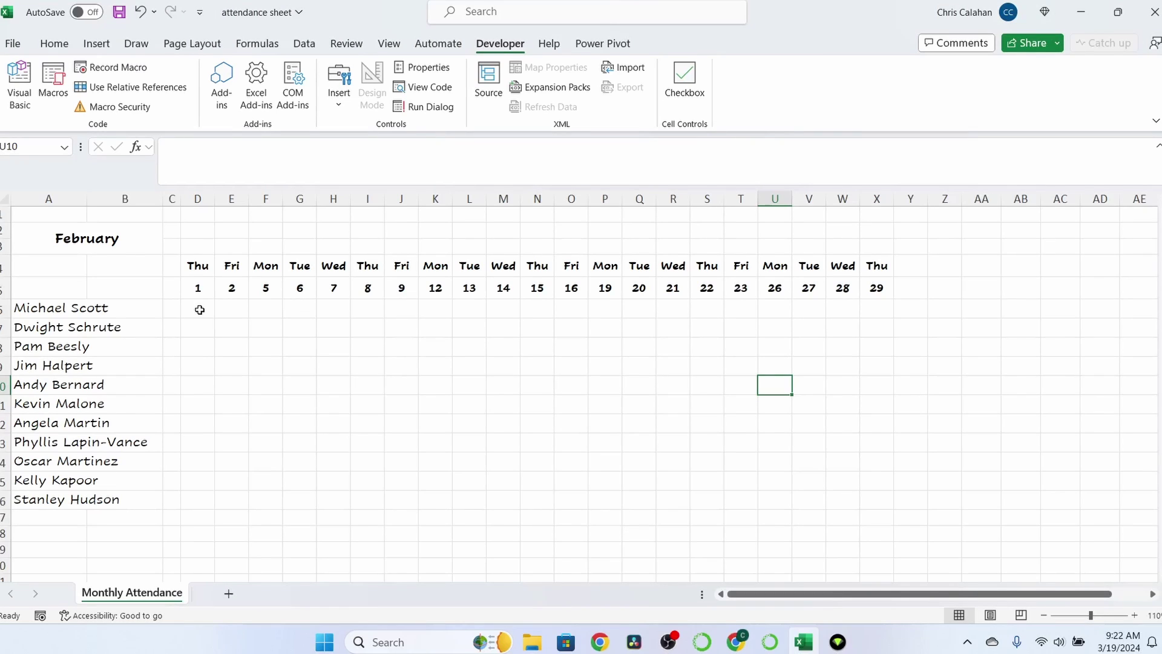
- Insert checkboxes into every cell of the D6:Z16 attendance grid
left_click_drag(199, 309, 939, 502)
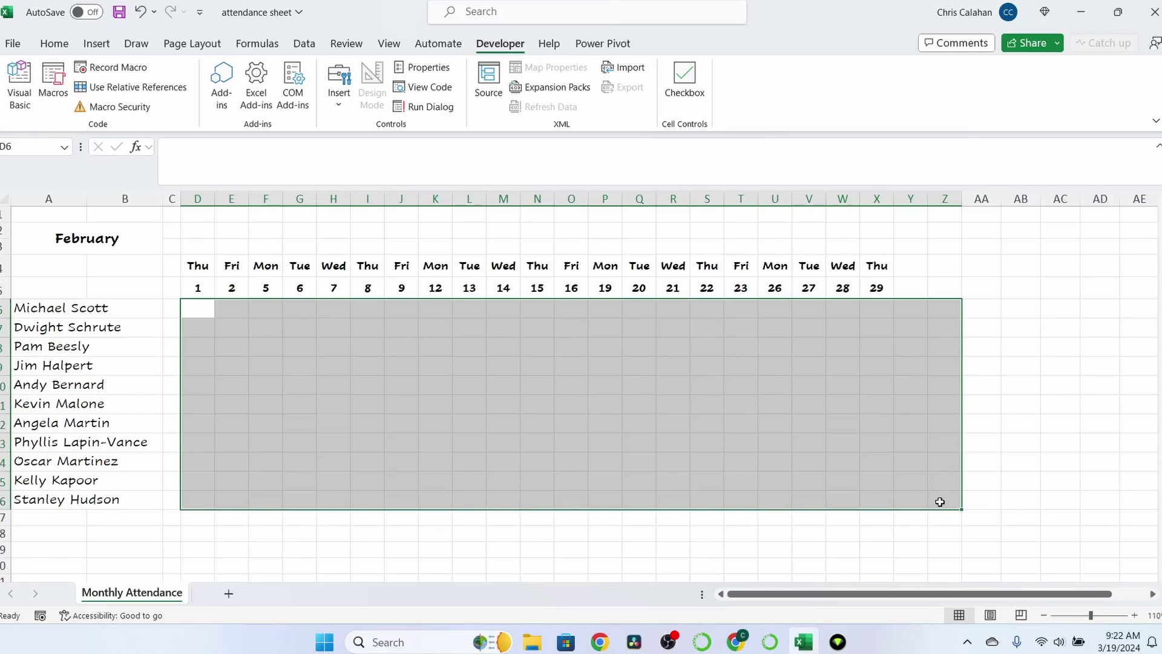
left_click(690, 83)
left_click(1032, 322)
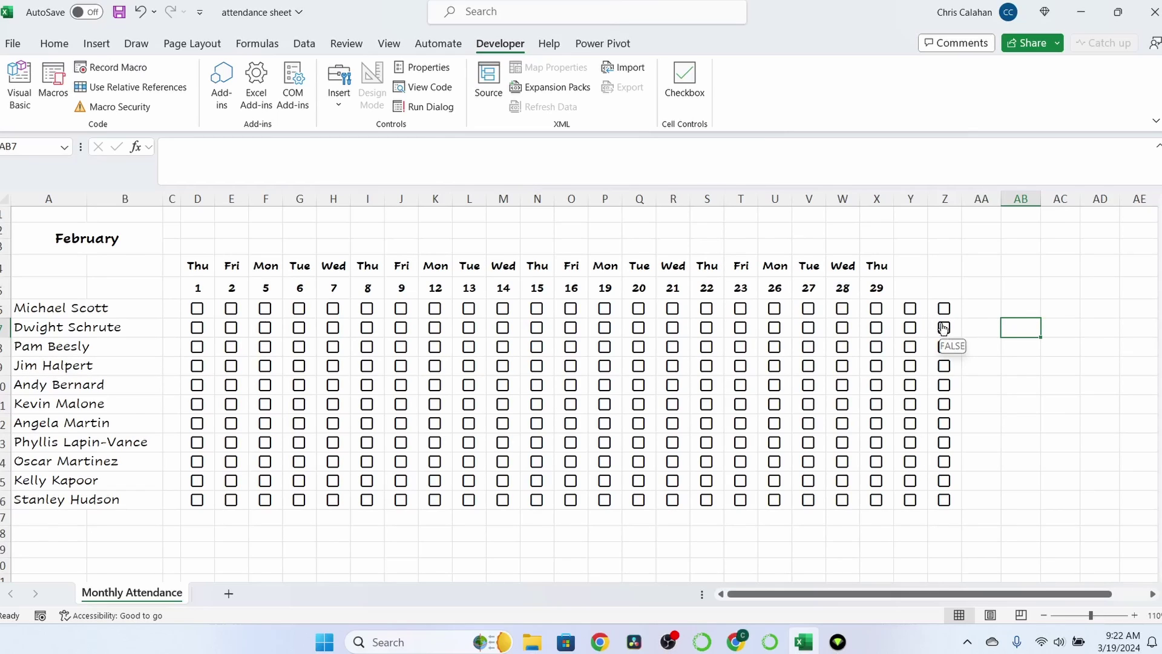
- Reselect the D6:Z16 checkbox grid and bring up conditional formatting on the Home ribbon
left_click_drag(176, 309, 943, 496)
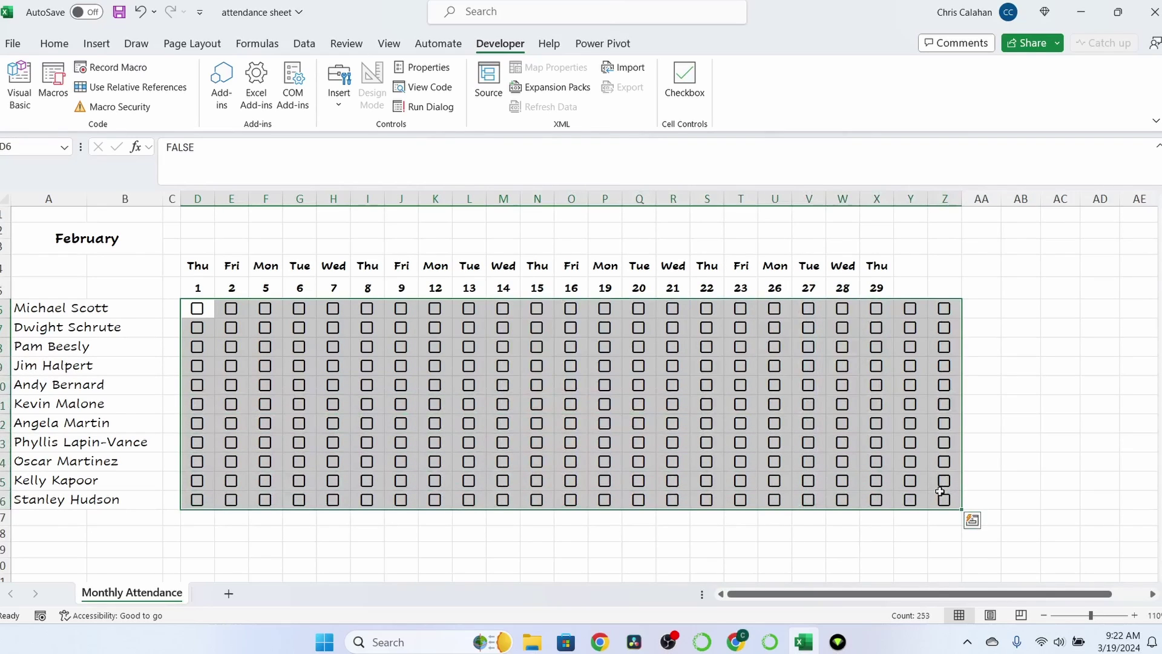
left_click(55, 44)
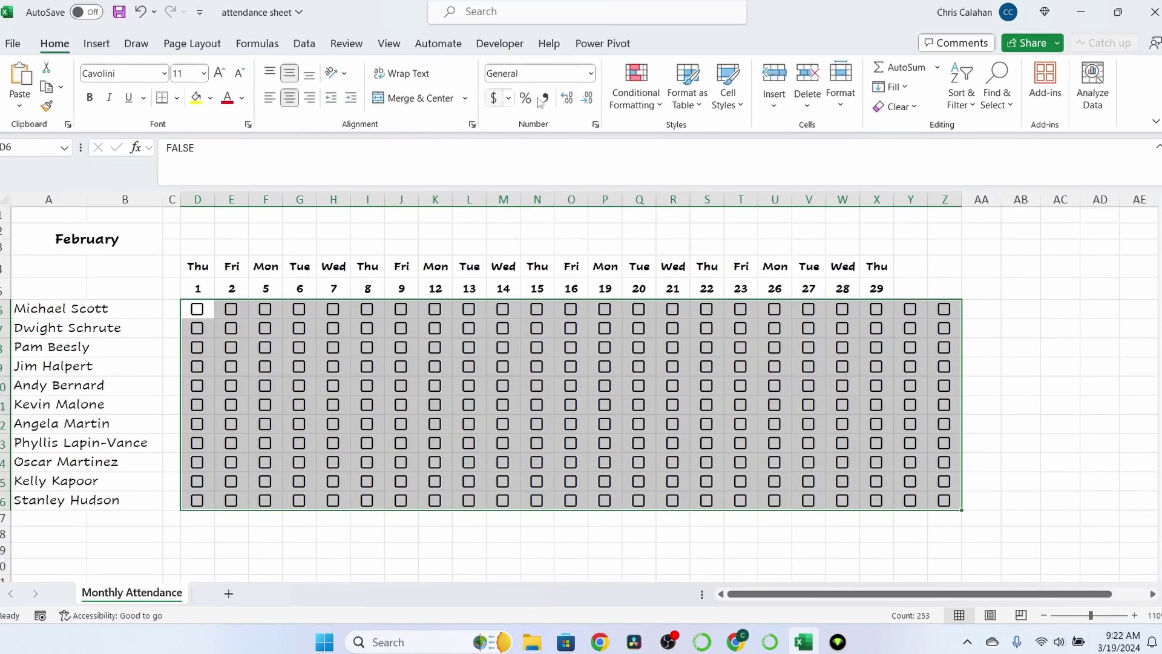
left_click(636, 85)
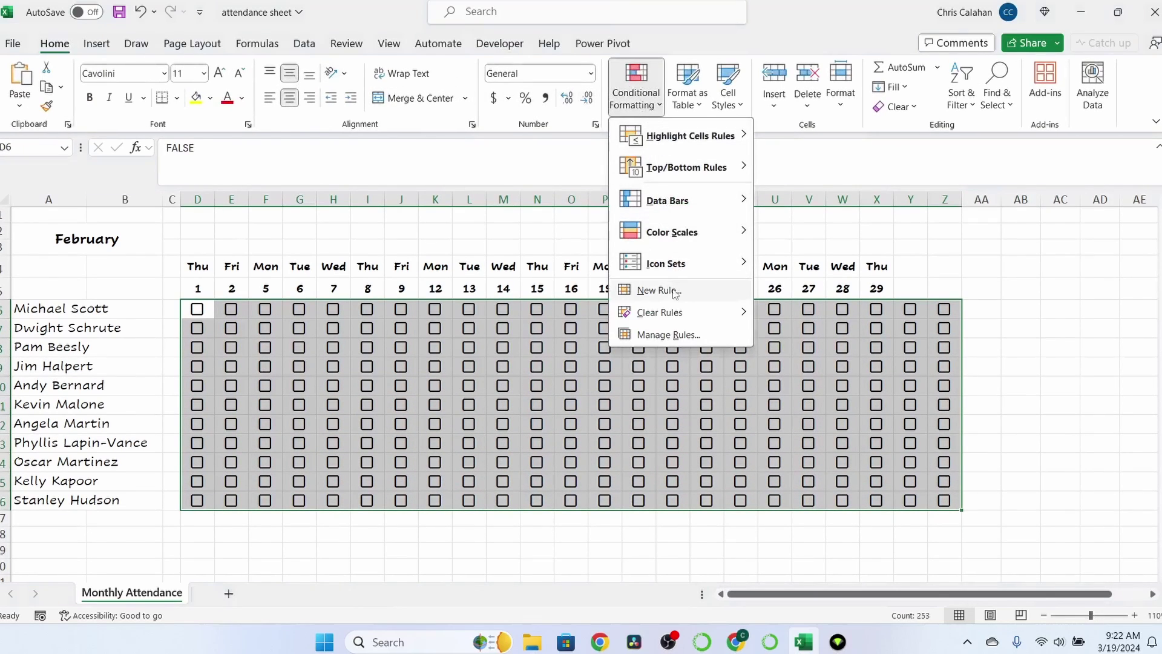
- Add a formula rule =D$5="" that turns the matching grid cells' text white
left_click(648, 290)
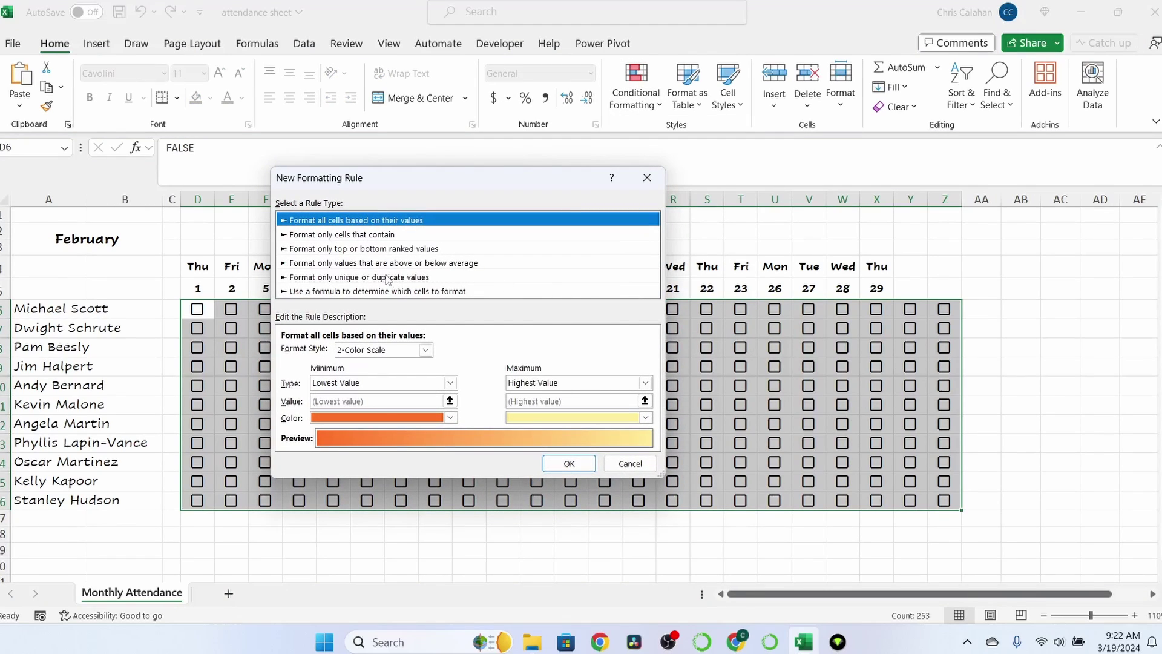
left_click(360, 291)
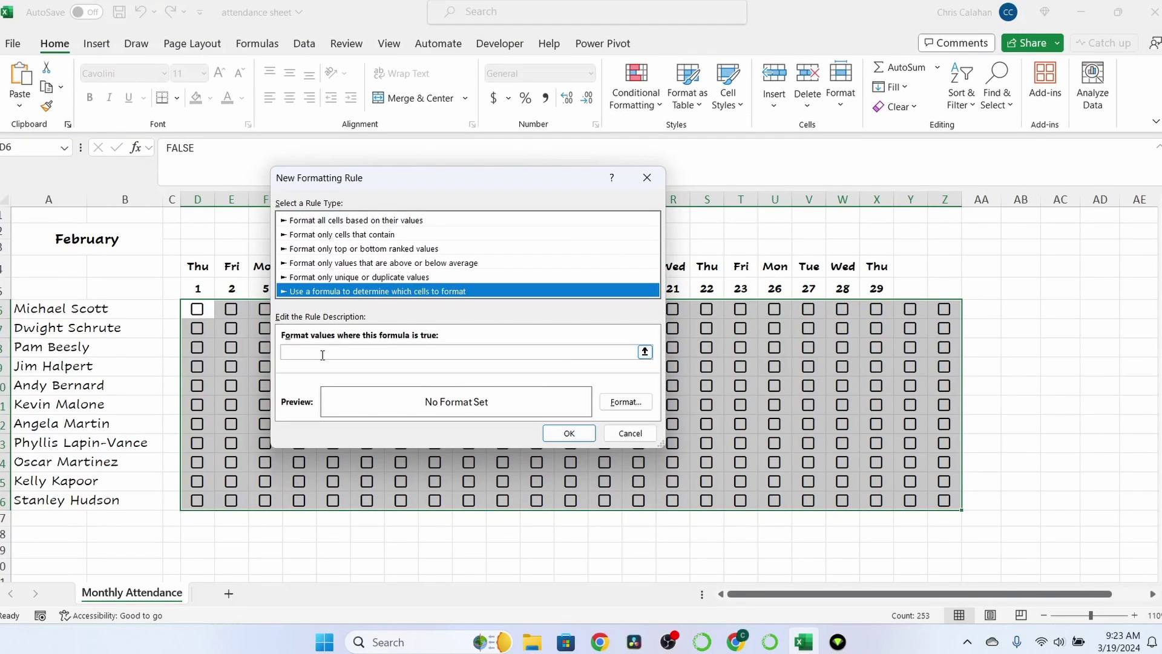
left_click(322, 355)
type("=")
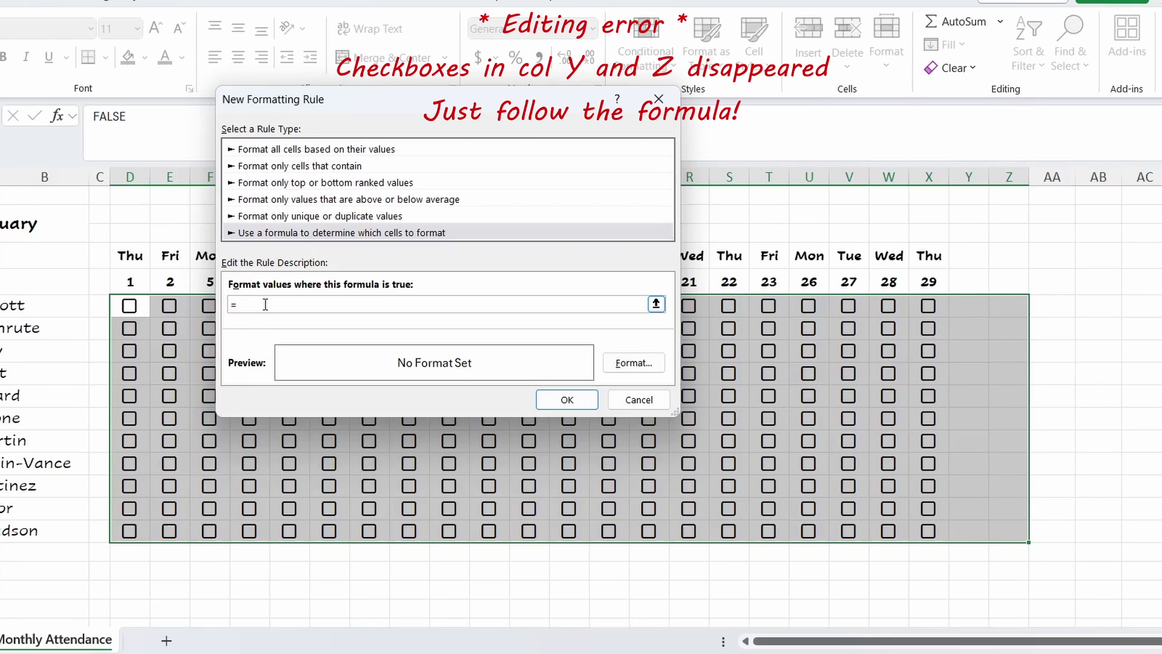
type("d$5")
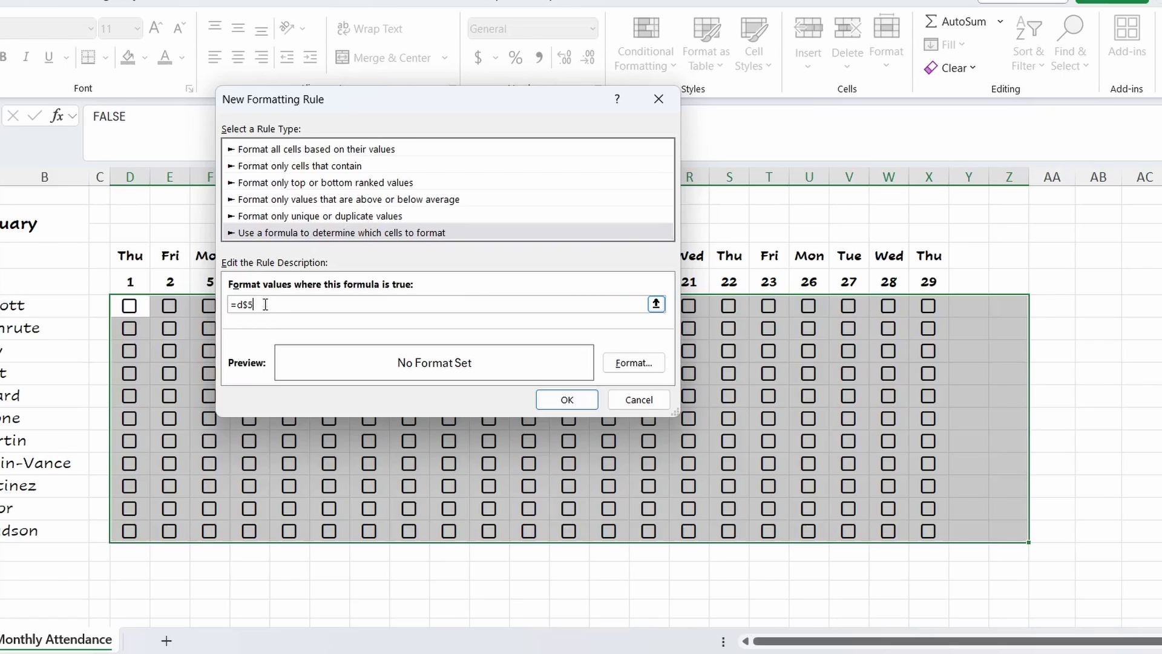
type("=\"")
left_click(633, 363)
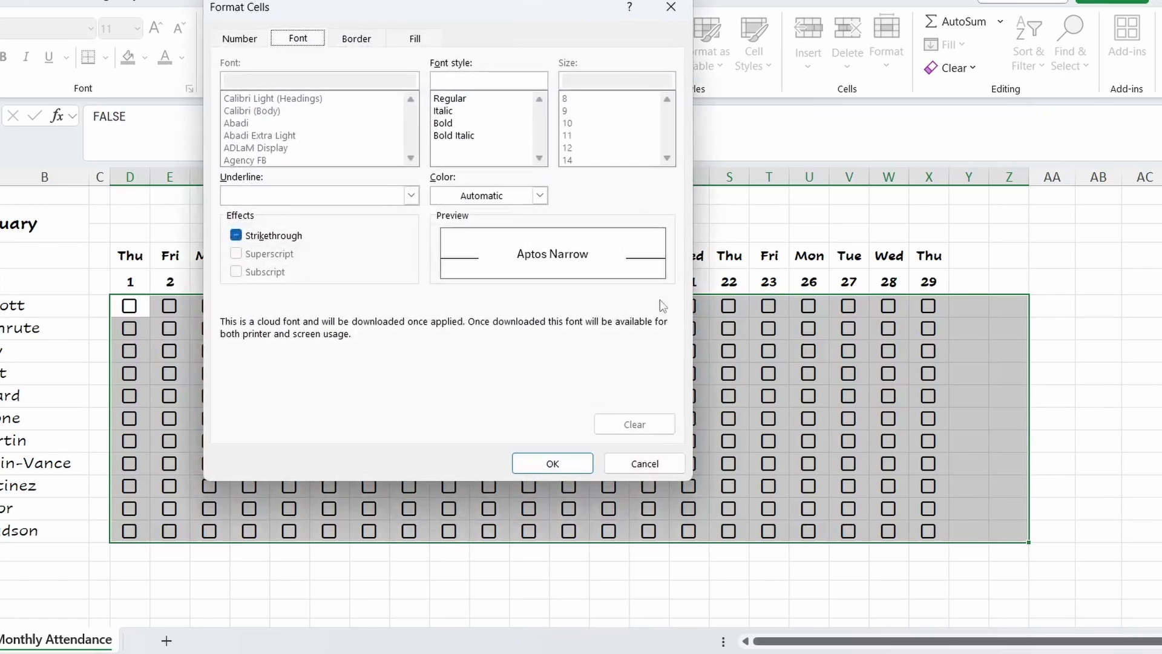
left_click(539, 195)
left_click(450, 268)
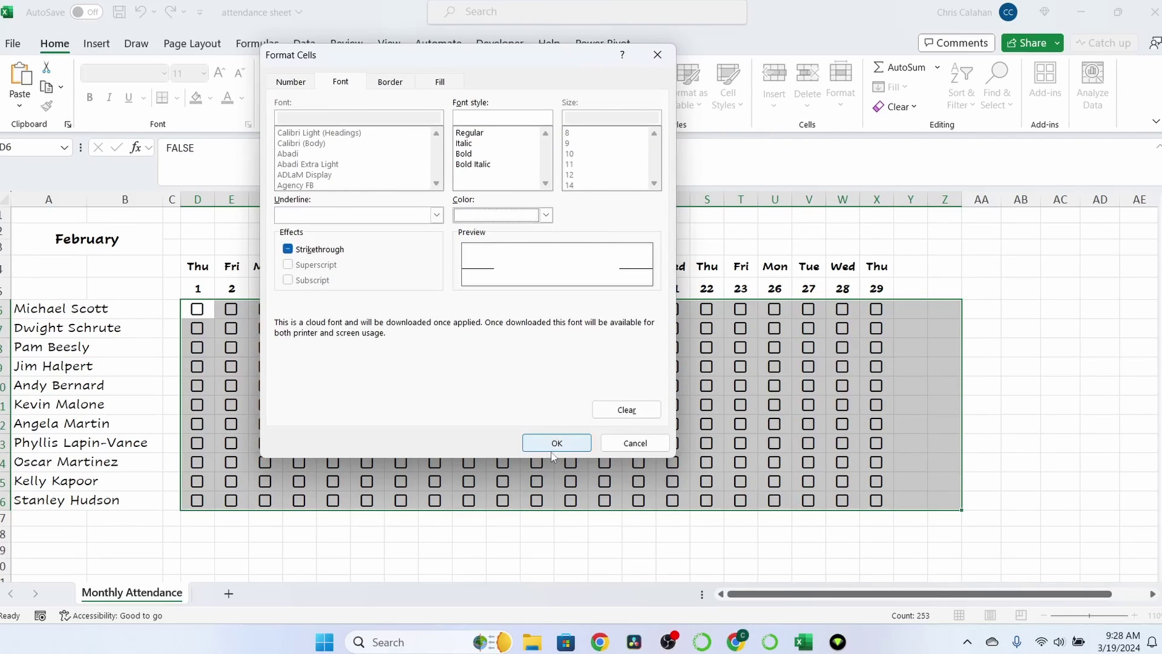
left_click(556, 443)
left_click(570, 389)
left_click(98, 242)
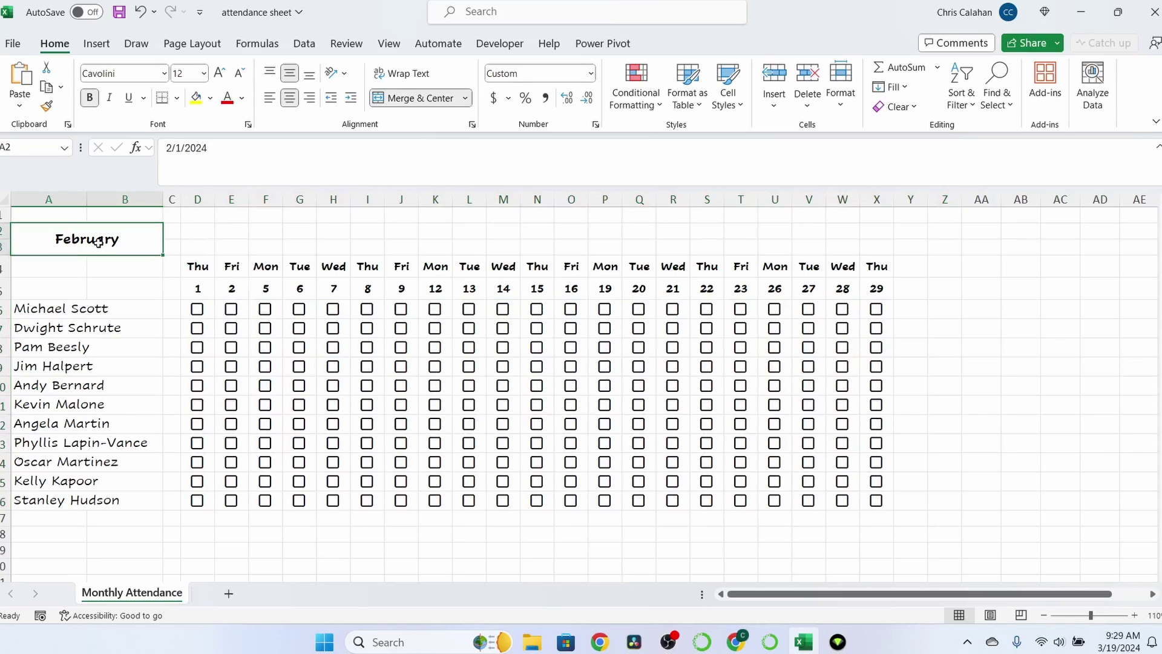
- Enter 1/1/2024 in A2 to return the sheet to January 2024
type("1/1/2024")
key("Return")
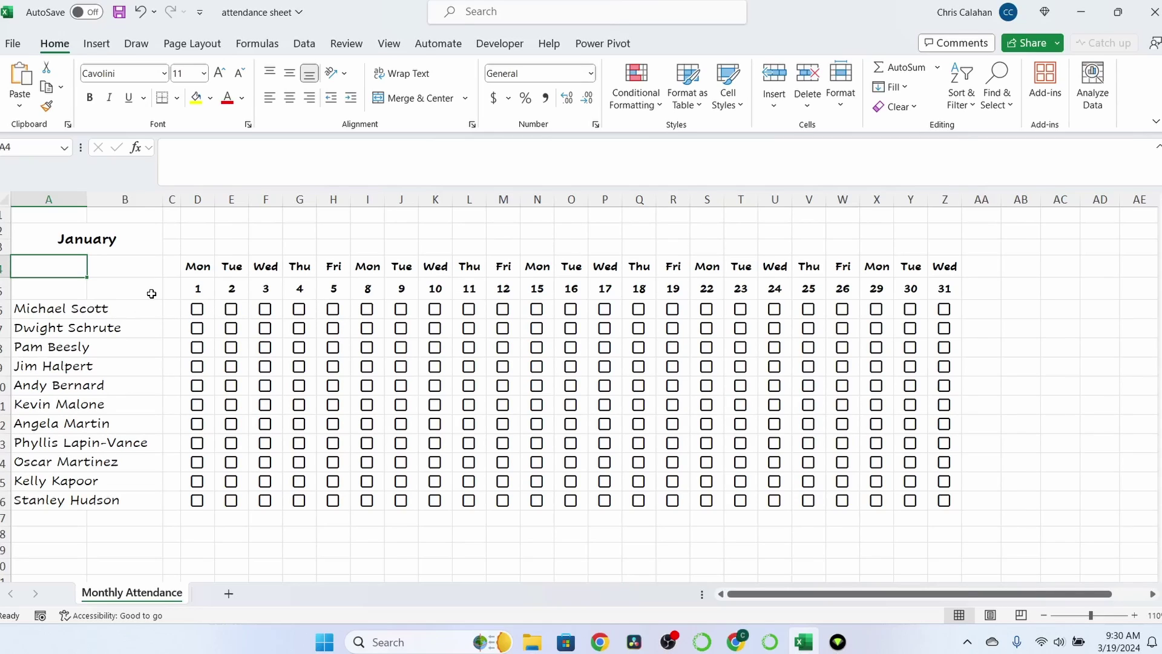
- Enter =COUNTIF(D6:Z6,TRUE)/COUNT(D4:Z4) in AB6 as the first employee's attendance rate
left_click(1021, 308)
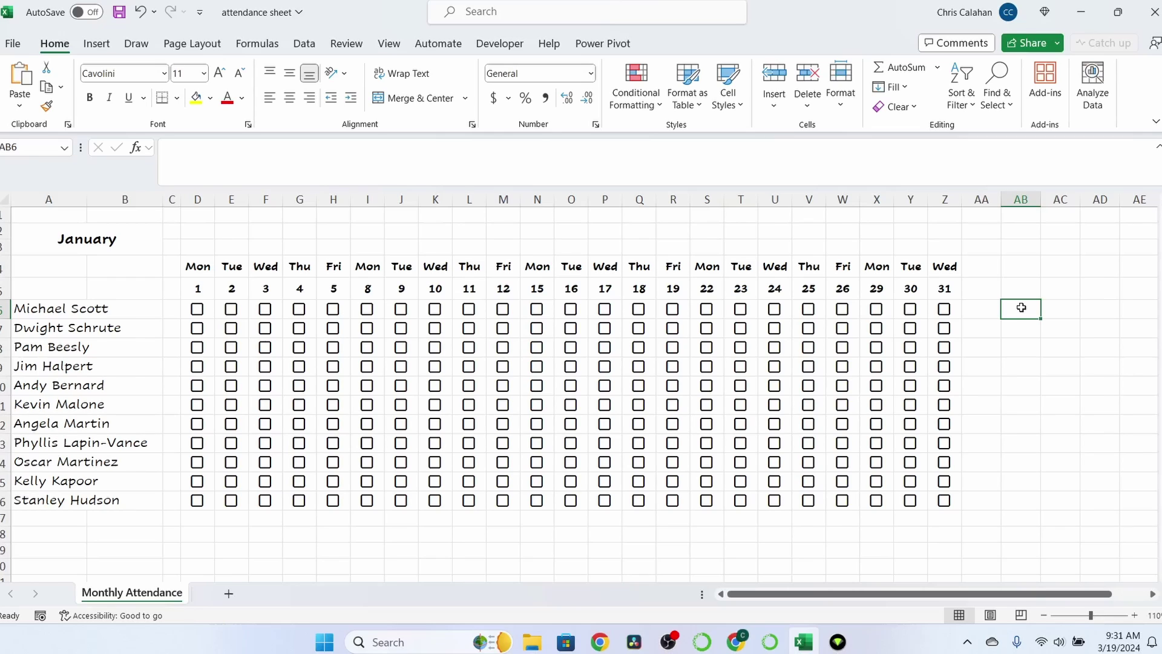
type("=COUNTIF")
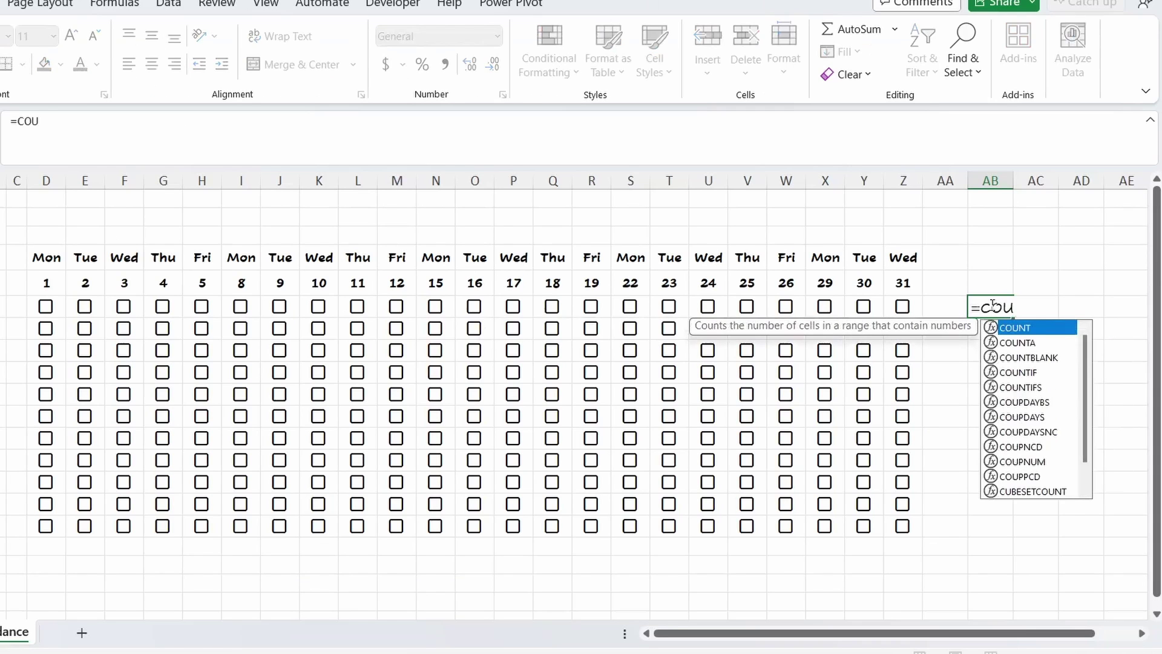
type("(")
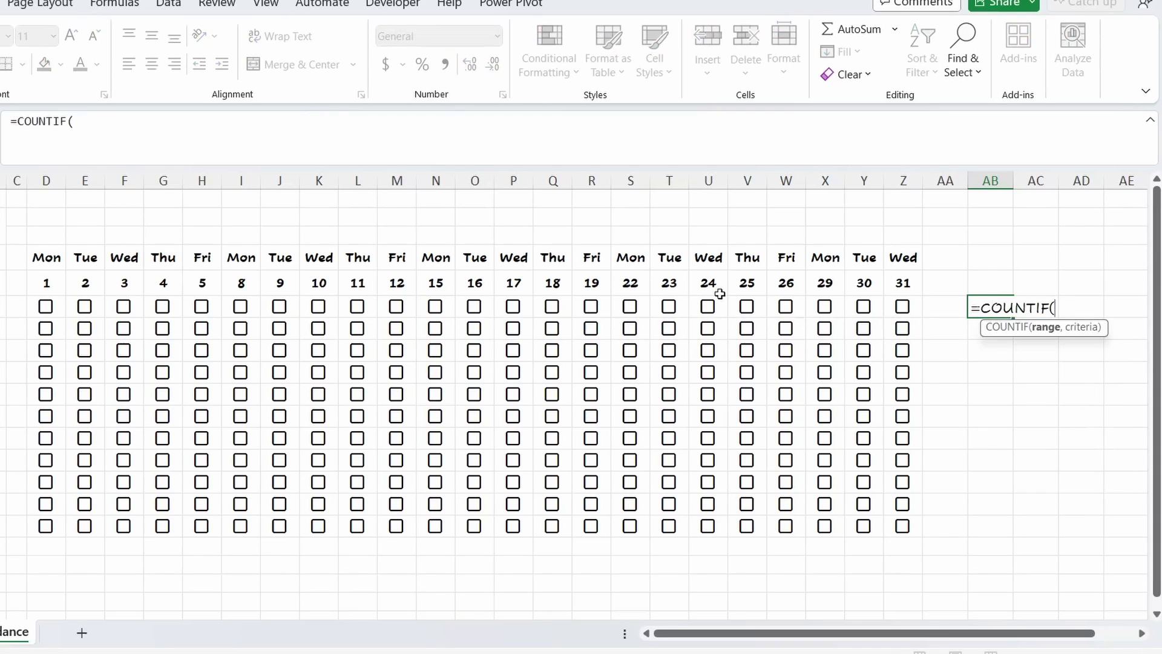
left_click_drag(33, 303, 911, 312)
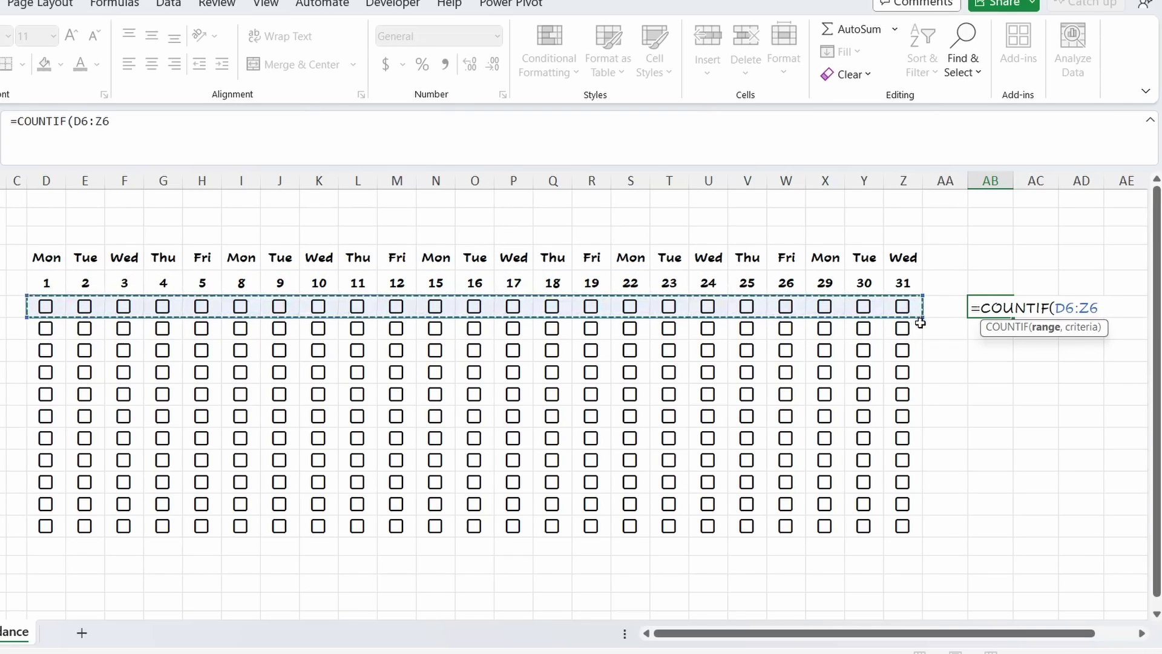
type(",TRUE)/")
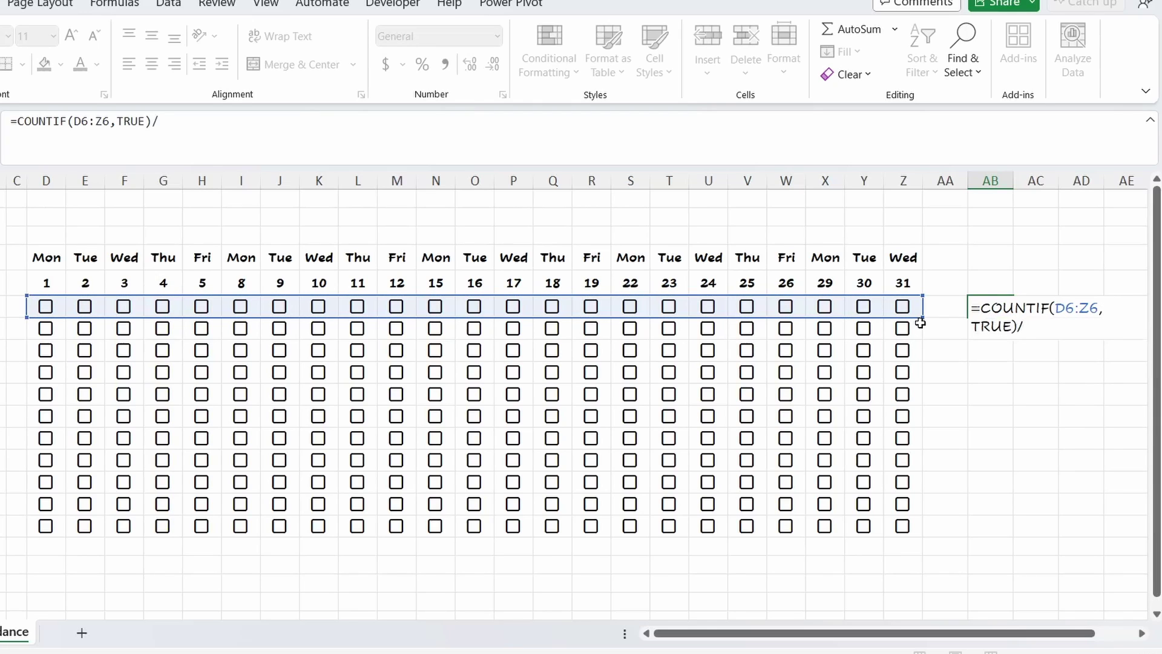
type("COUNT(")
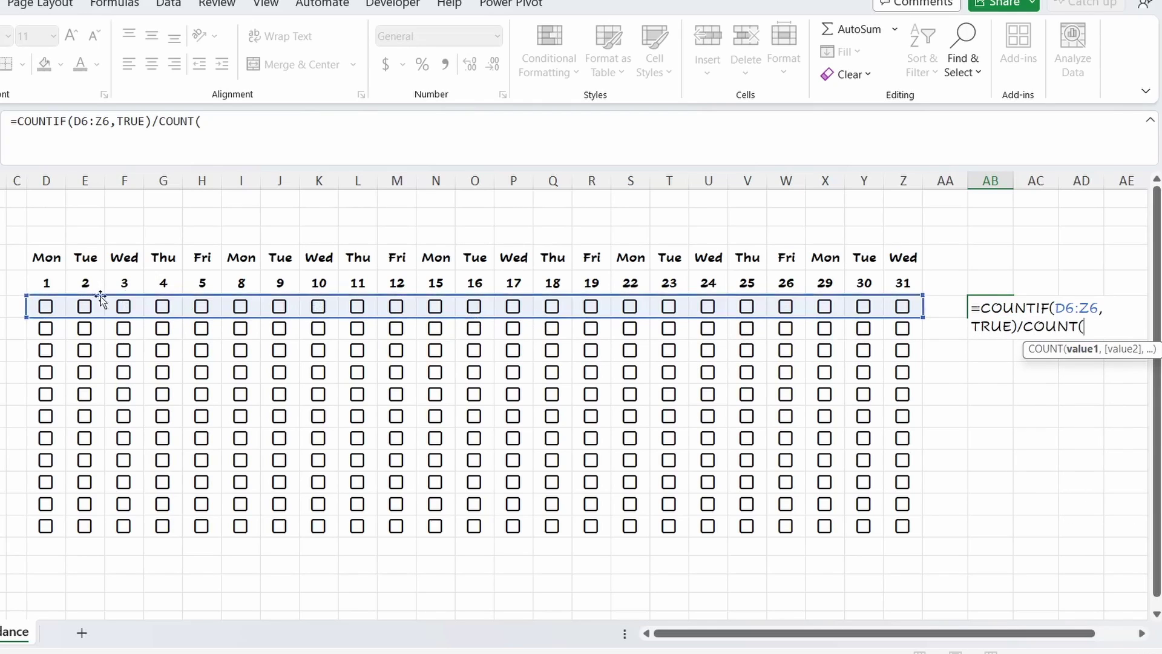
left_click(32, 255)
left_click_drag(32, 255, 901, 253)
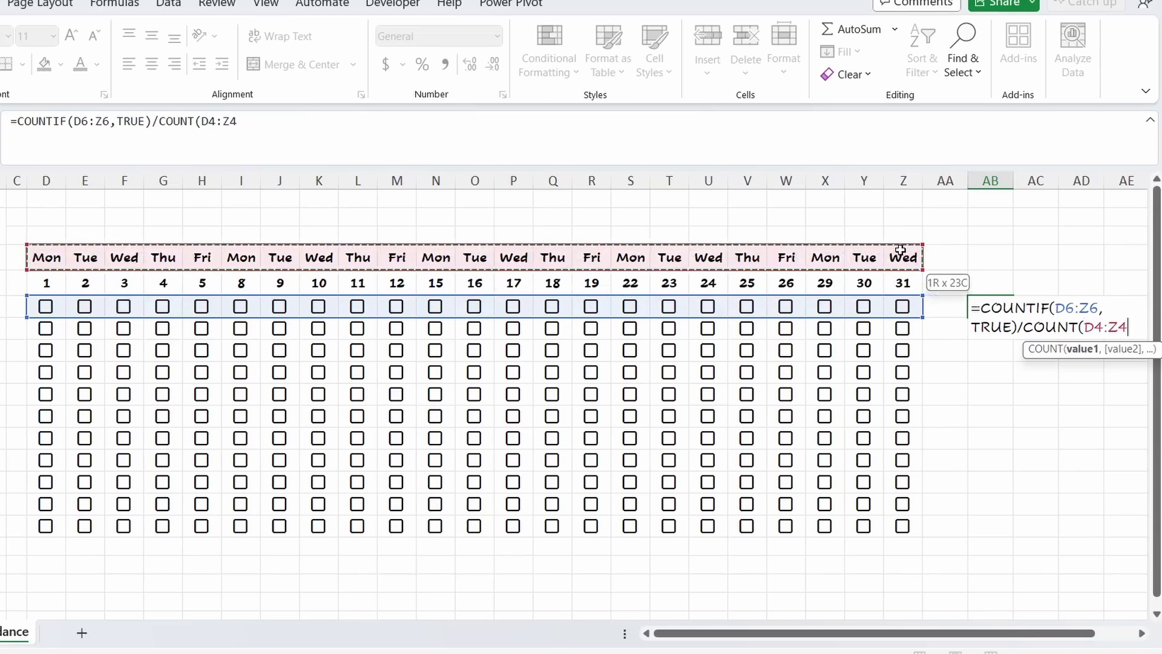
type(")")
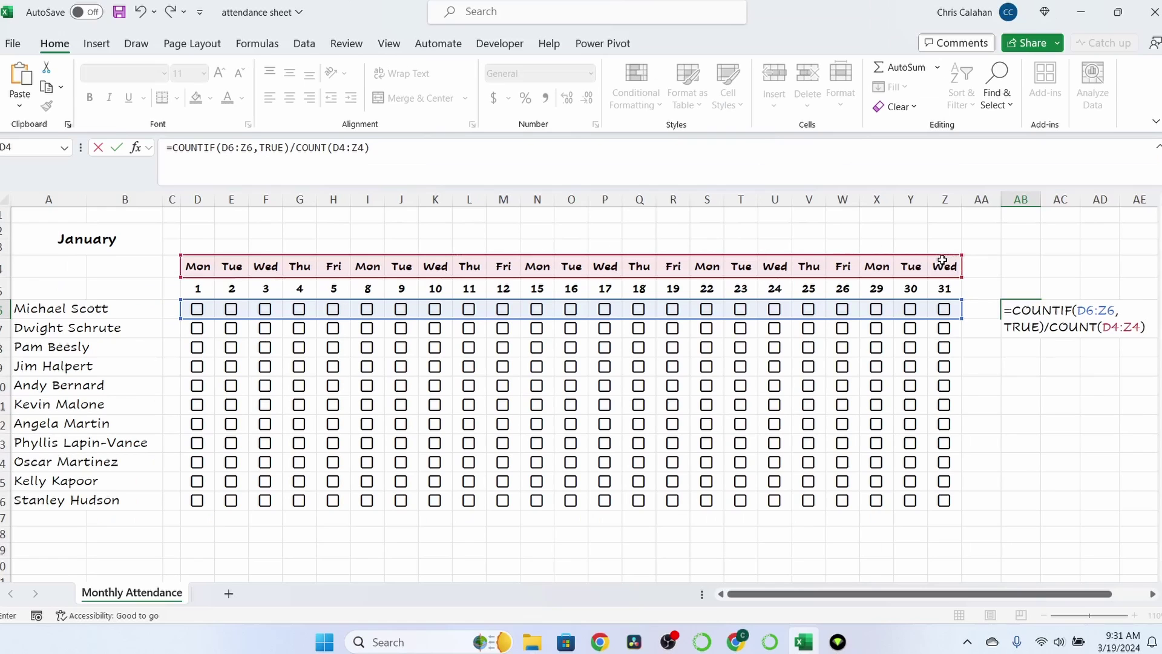
key("ctrl+Return")
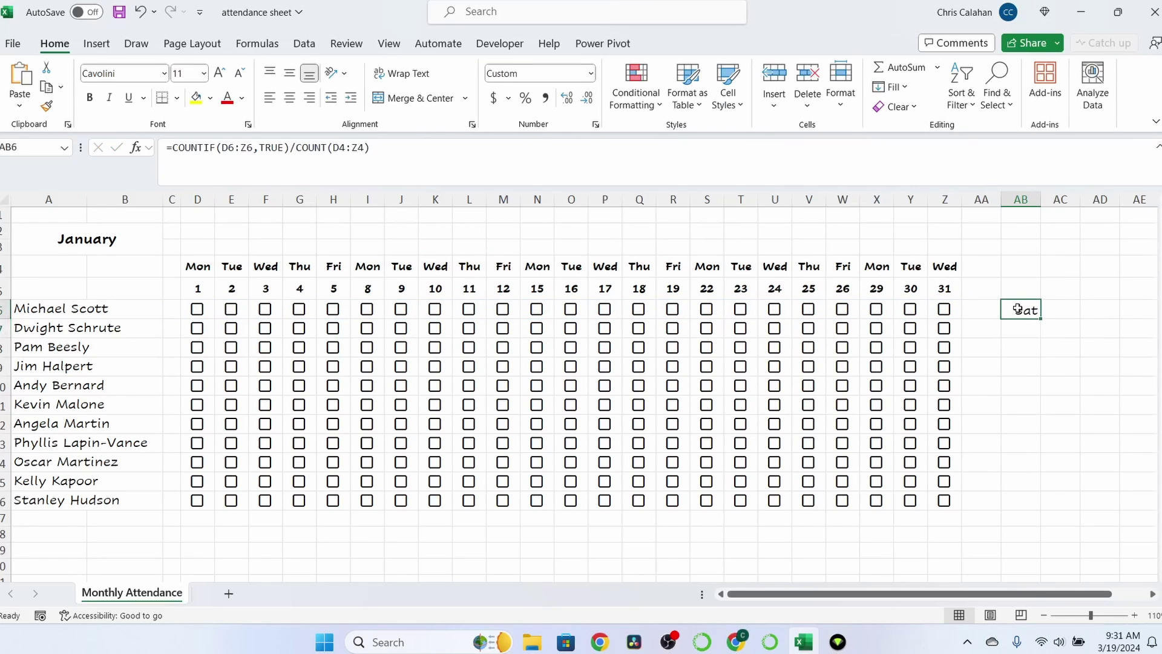
- Format AB6 as a percentage and tick days 1–3, 8–12, 22 and 23 for the first employee
left_click(526, 98)
left_click(197, 309)
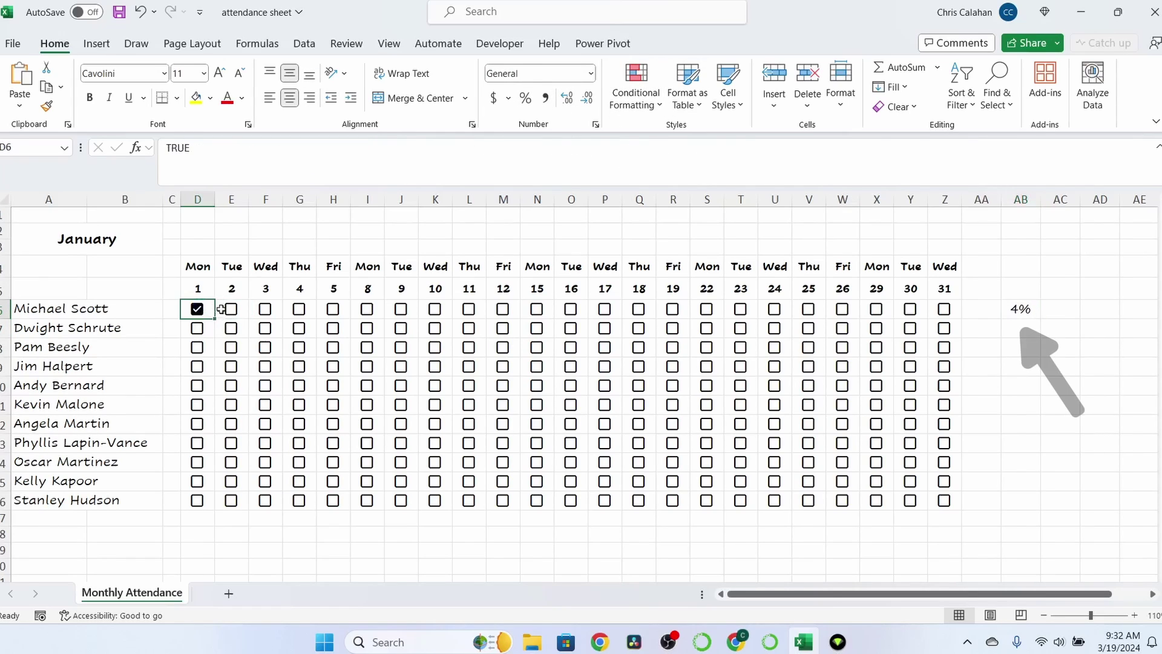
left_click(231, 309)
left_click(265, 310)
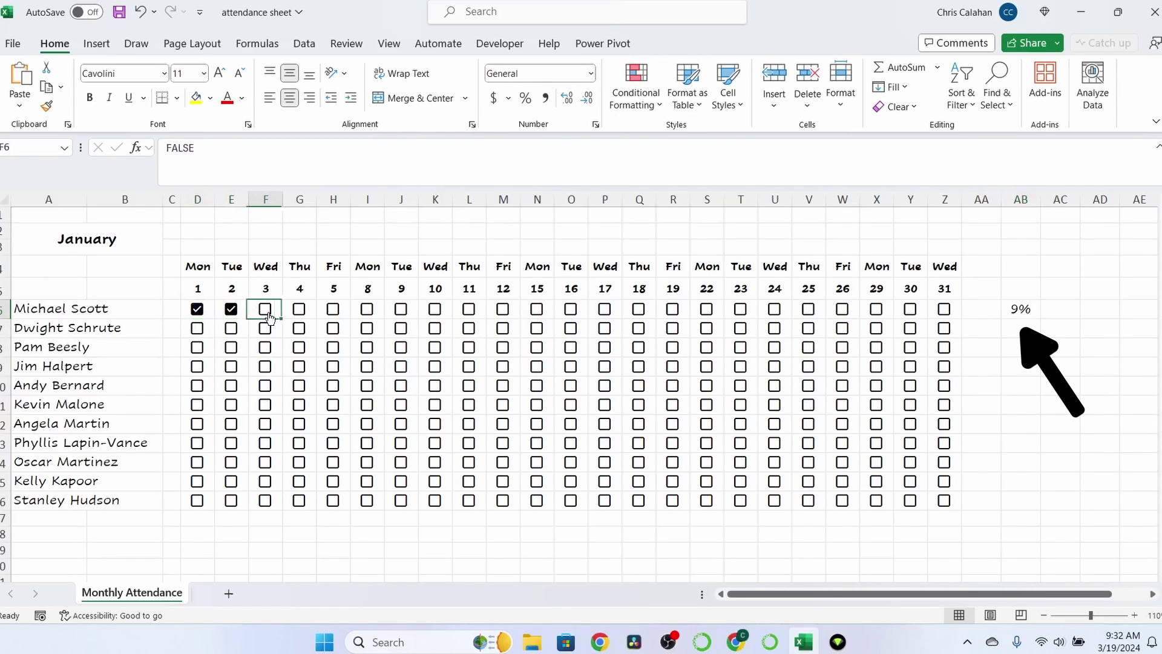
left_click(367, 309)
left_click(400, 309)
left_click(435, 309)
left_click(469, 309)
left_click(503, 309)
left_click(706, 310)
left_click(740, 309)
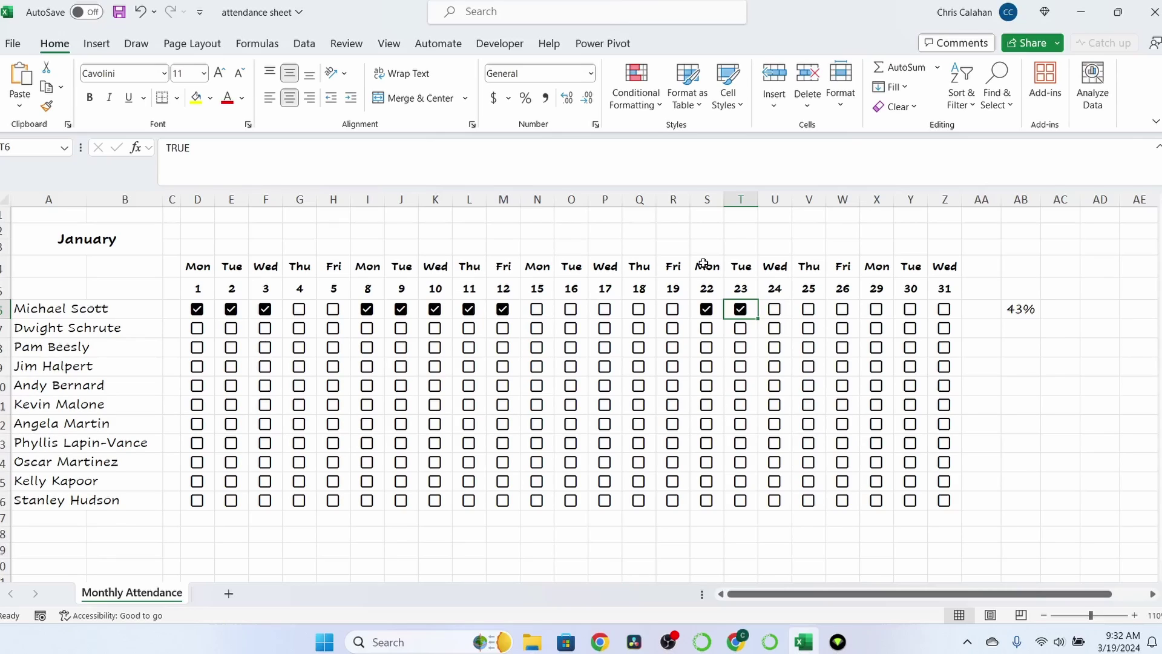
- Enter 2/1/2024 in the month cell A2 for February
left_click(62, 229)
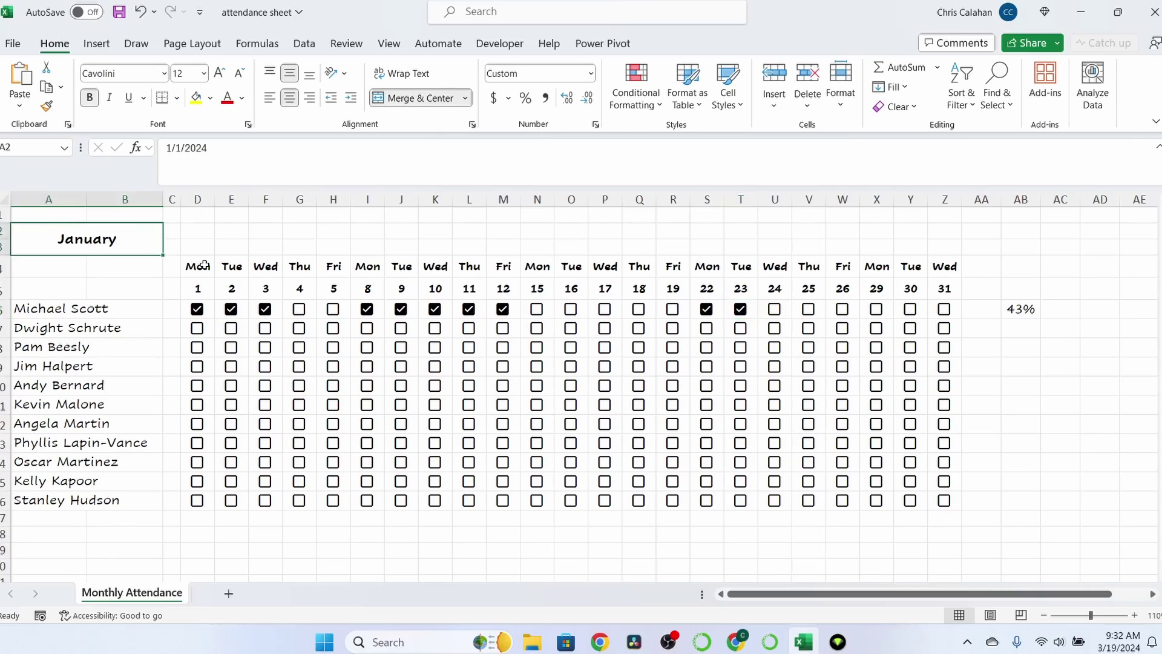
type("2/1/2024")
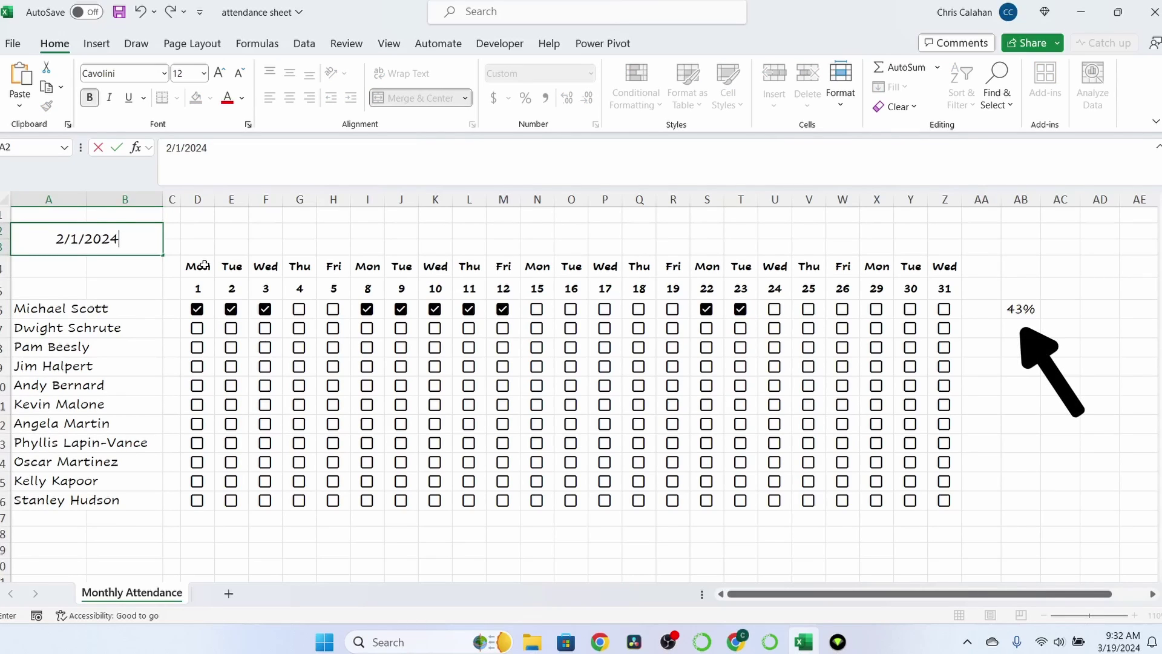
key("Return")
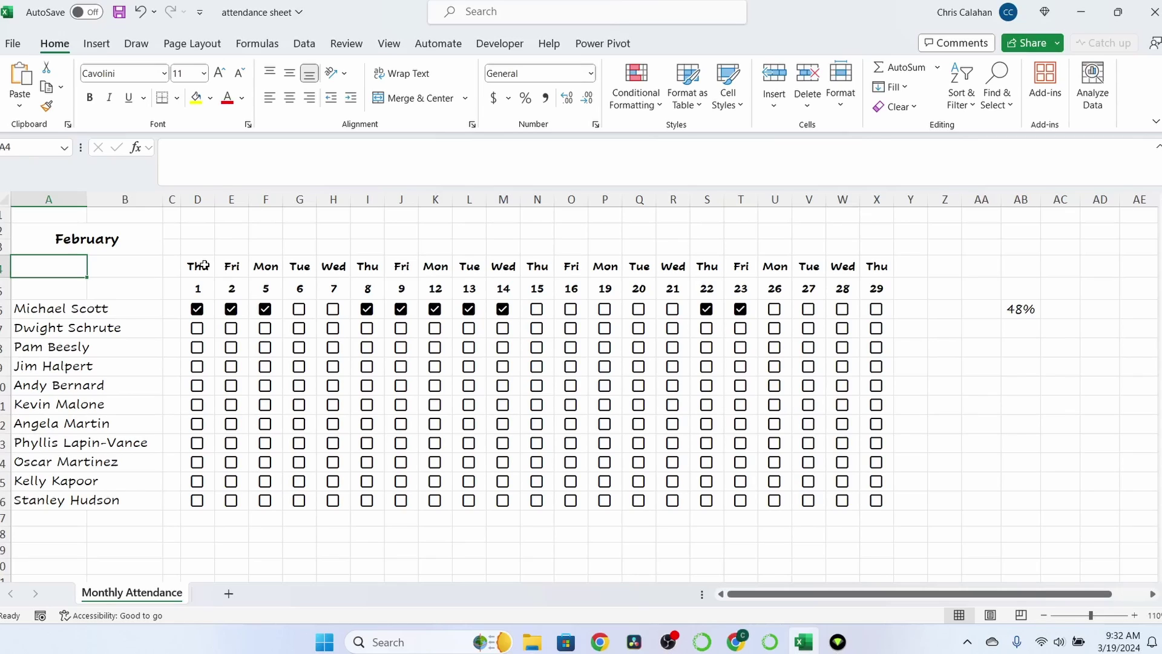
- Make the formula's day range absolute ($D$4:$Z$4) and fill it down to AB16
left_click(1019, 309)
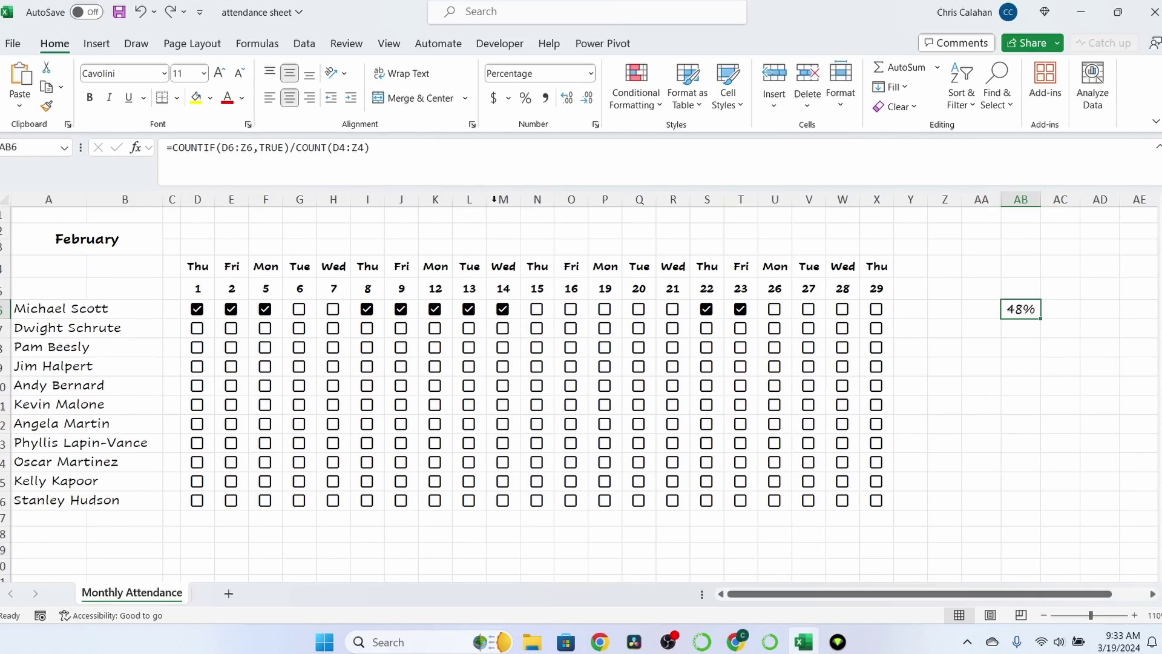
left_click(334, 149)
key("F4")
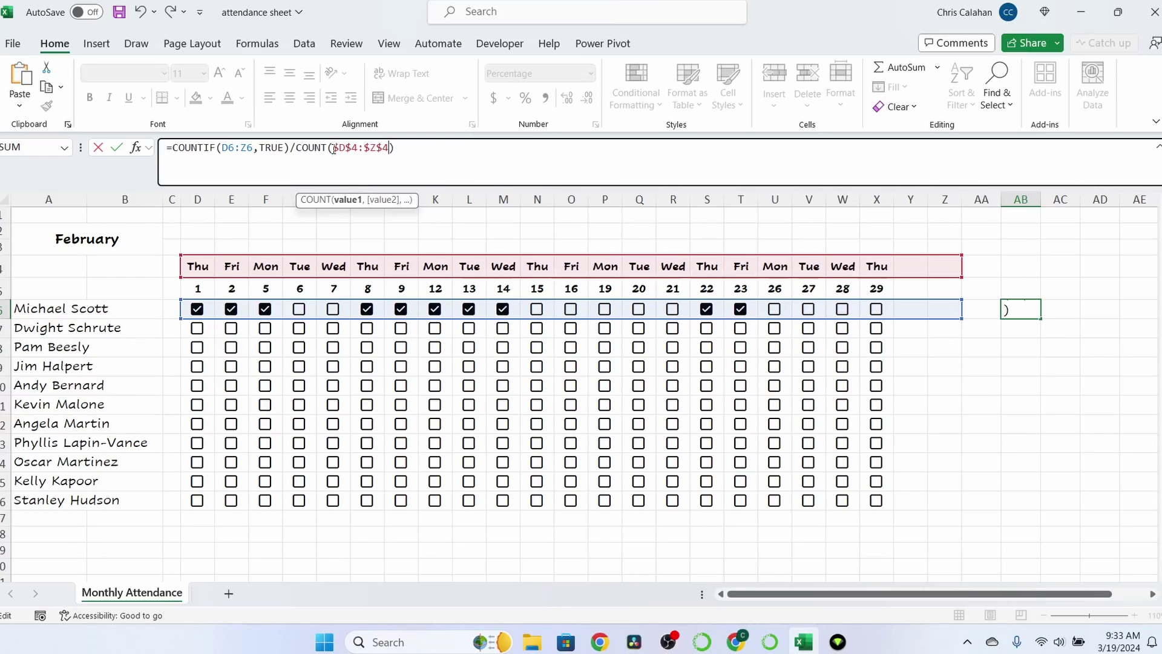
key("Return")
left_click(1023, 311)
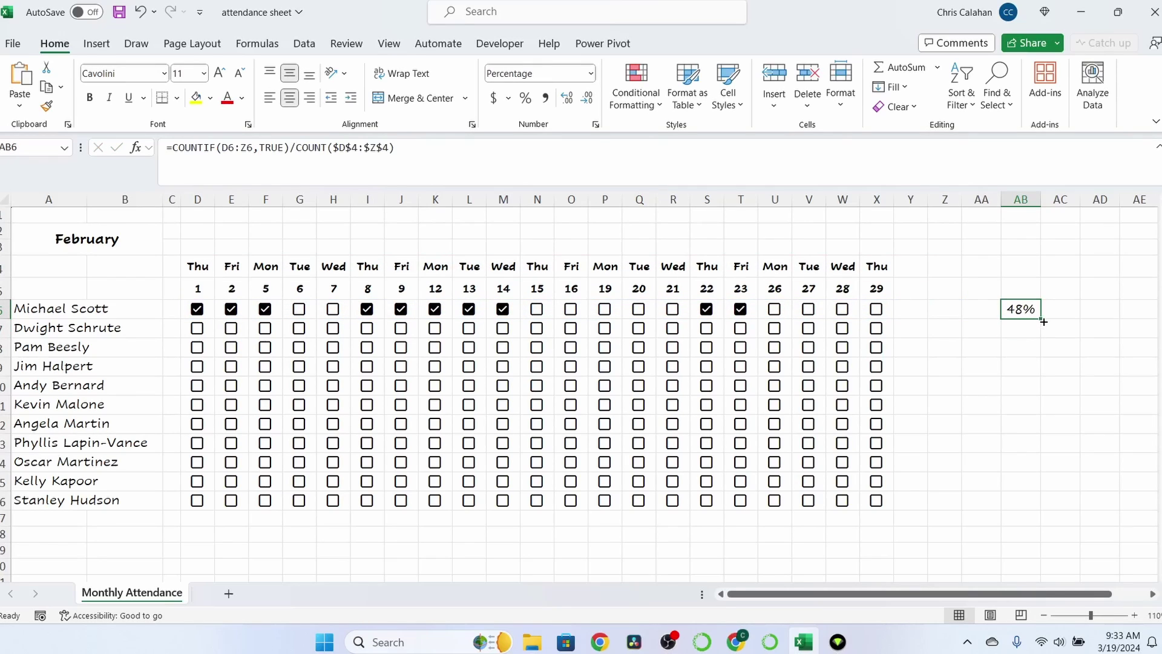
left_click_drag(1043, 321, 1040, 508)
- Tick test days for three employees, widen column AB and select AB6:AB16
left_click(196, 366)
left_click(231, 366)
left_click(265, 367)
left_click(267, 405)
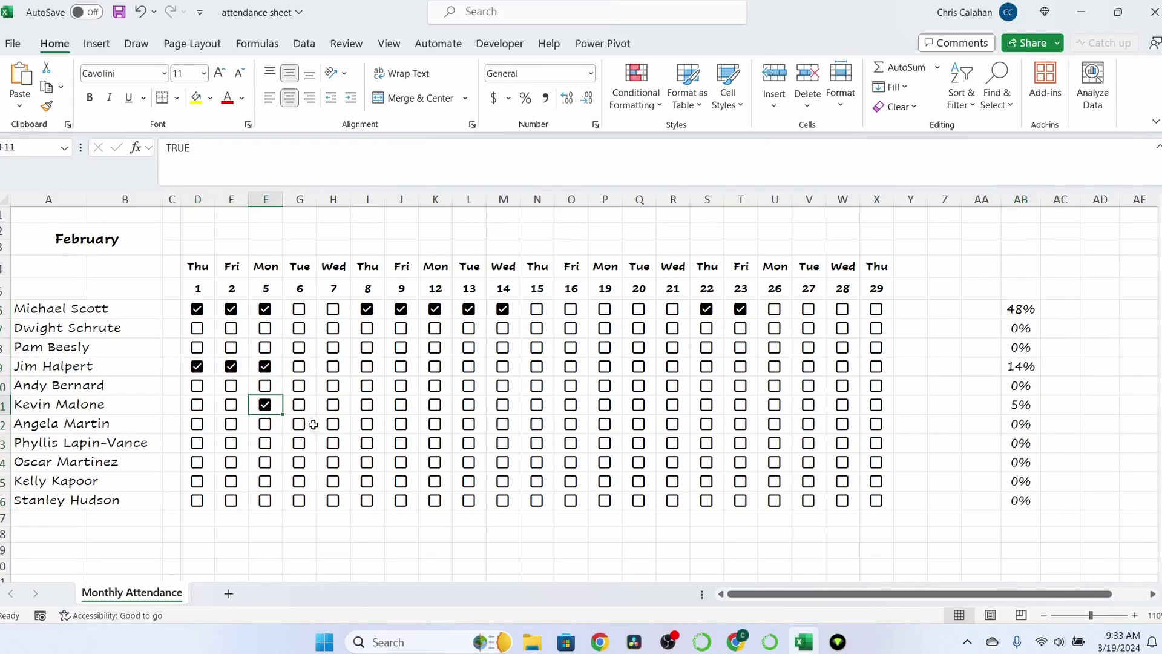
left_click(333, 424)
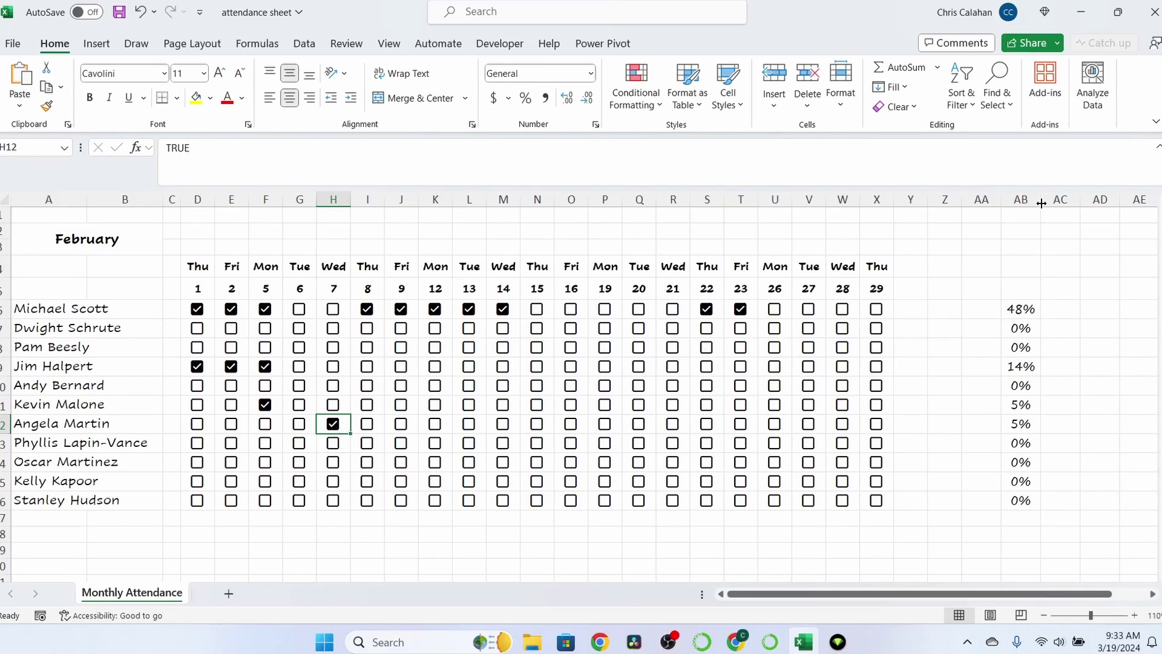
left_click_drag(1041, 203, 1119, 203)
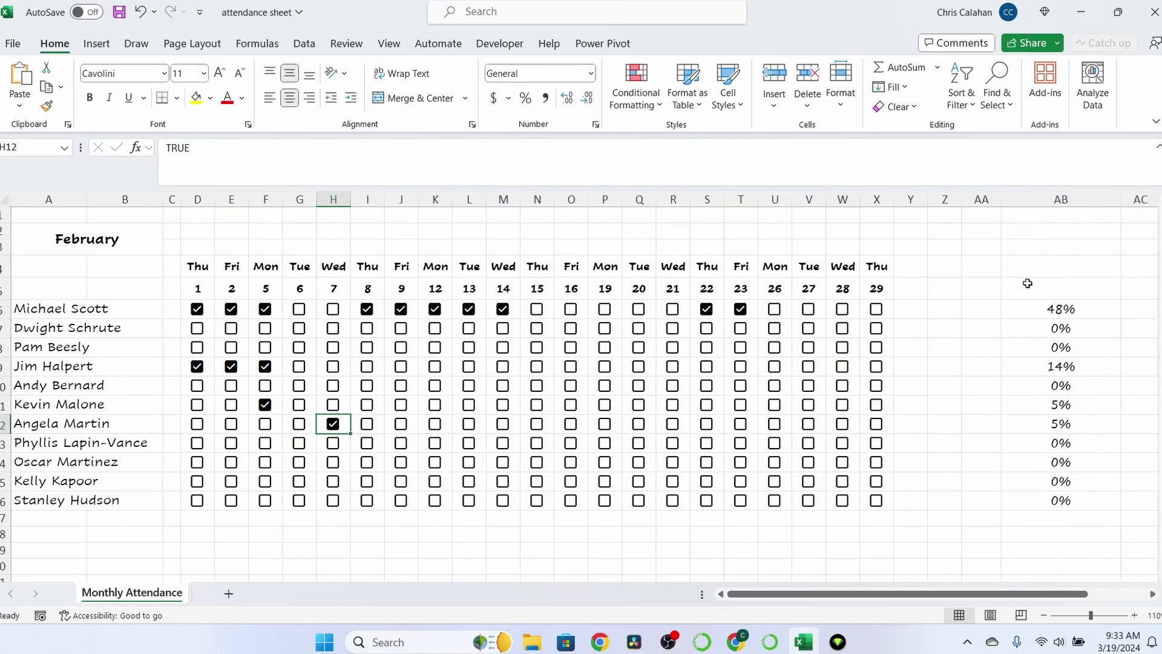
left_click_drag(1029, 307, 1059, 500)
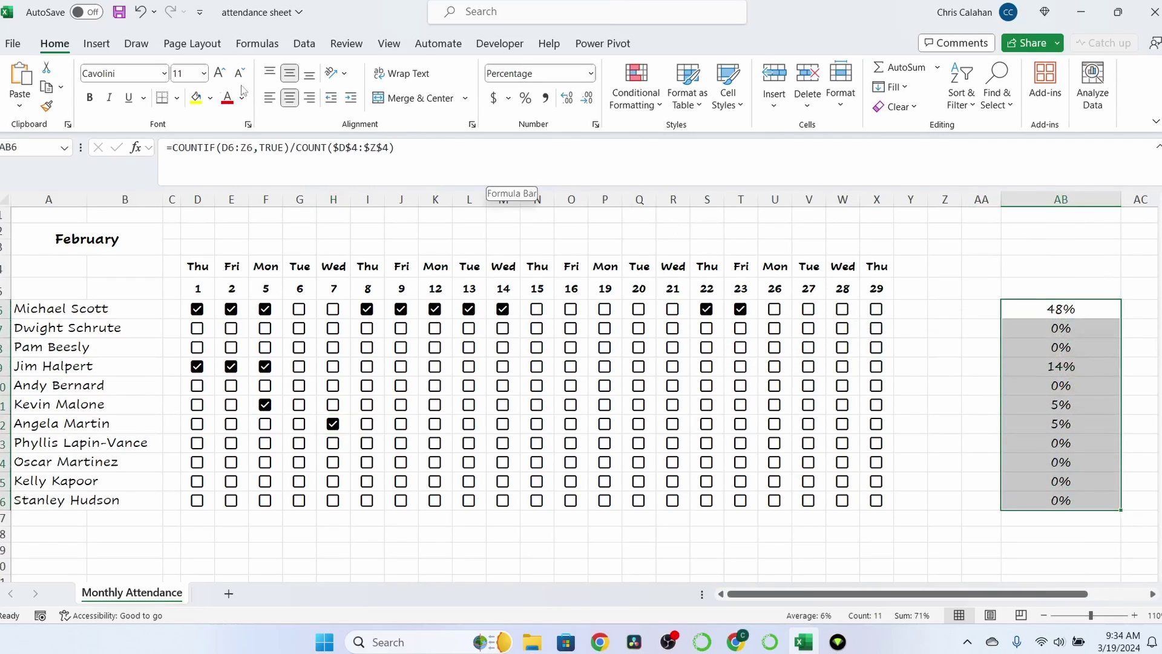
- Add green gradient data bars to the AB6:AB16 percentages
left_click(636, 88)
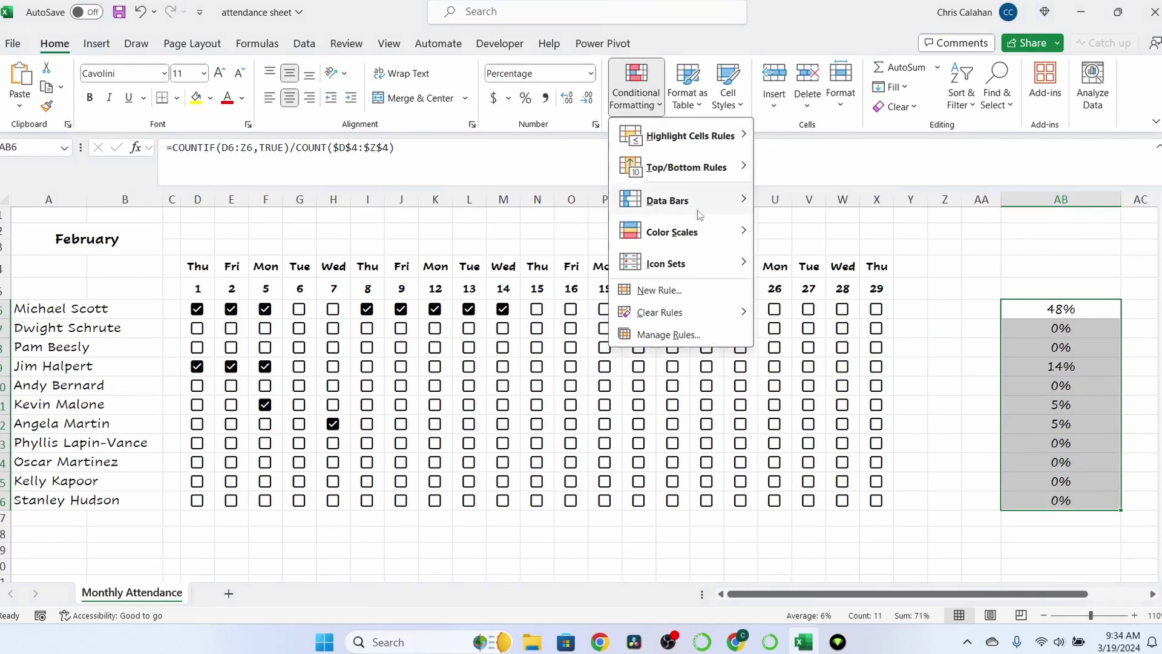
mouse_move(705, 204)
left_click(793, 220)
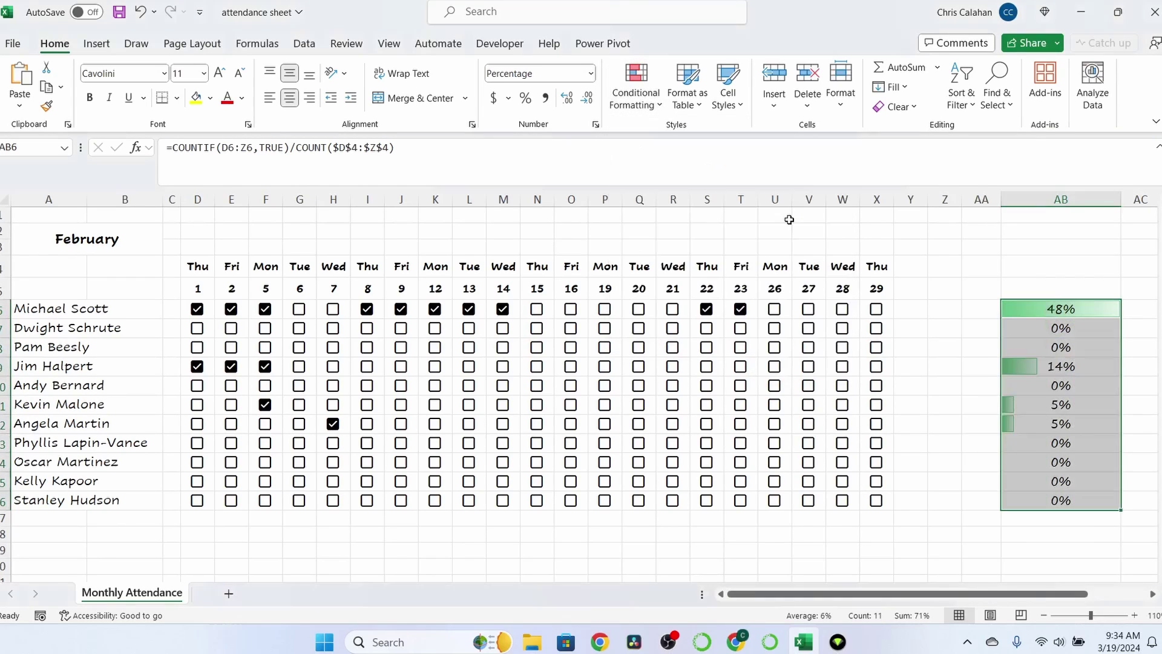
left_click(945, 288)
- Put an outside border around the employee names A6:A16
left_click(67, 307)
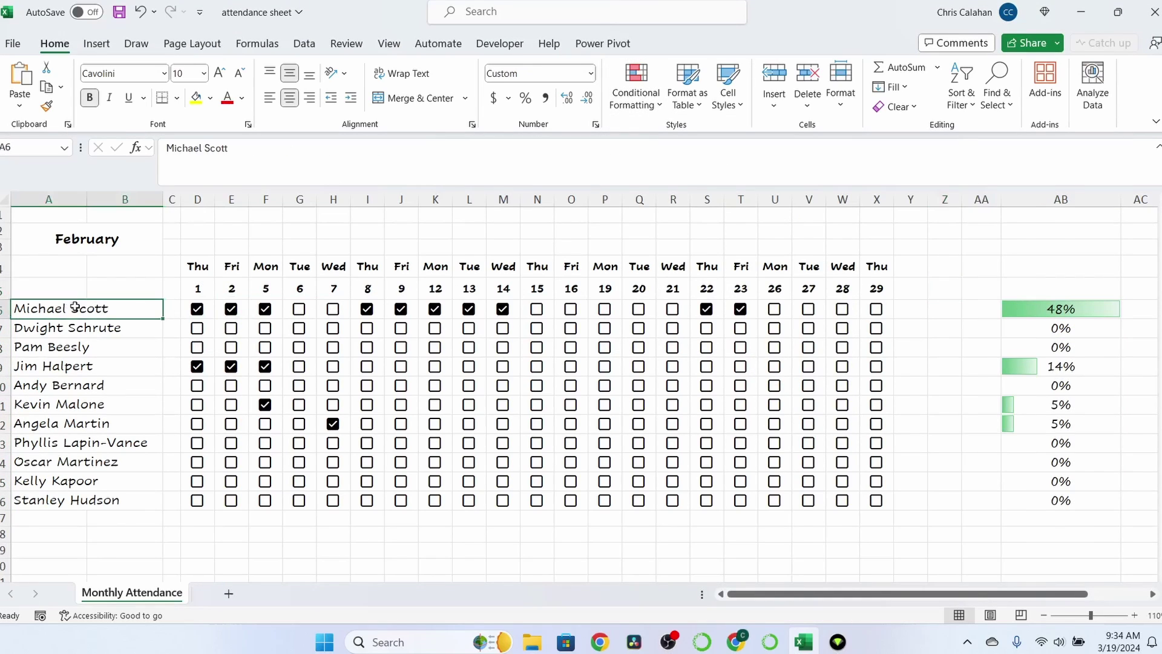
left_click_drag(148, 310, 174, 493)
left_click(177, 98)
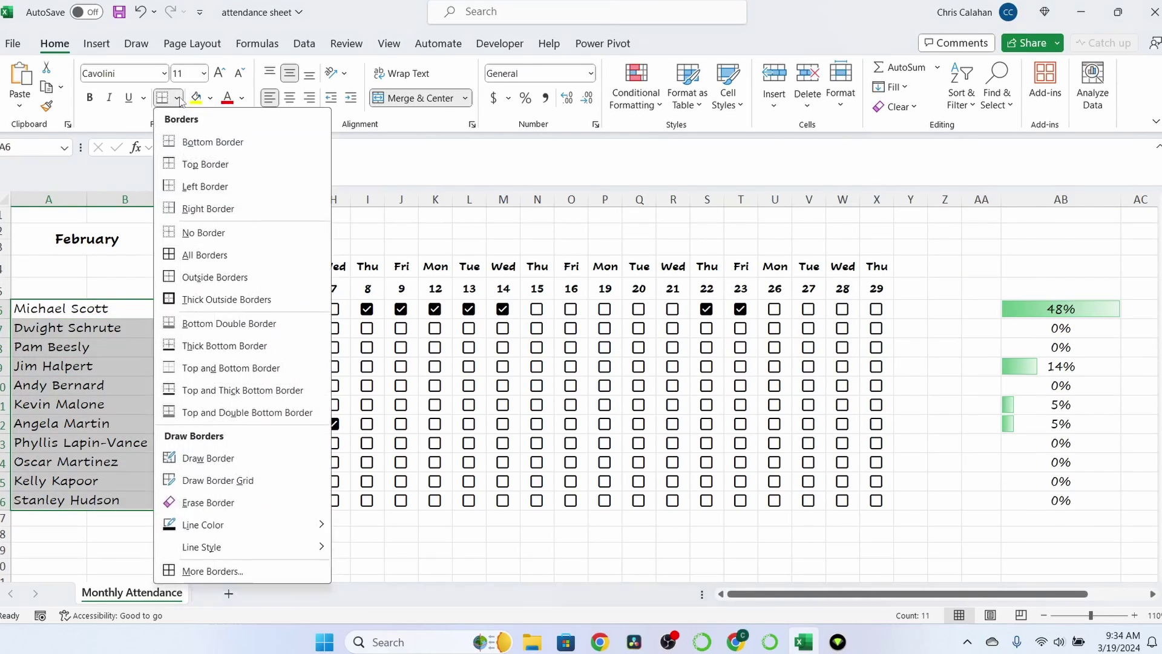
left_click(200, 277)
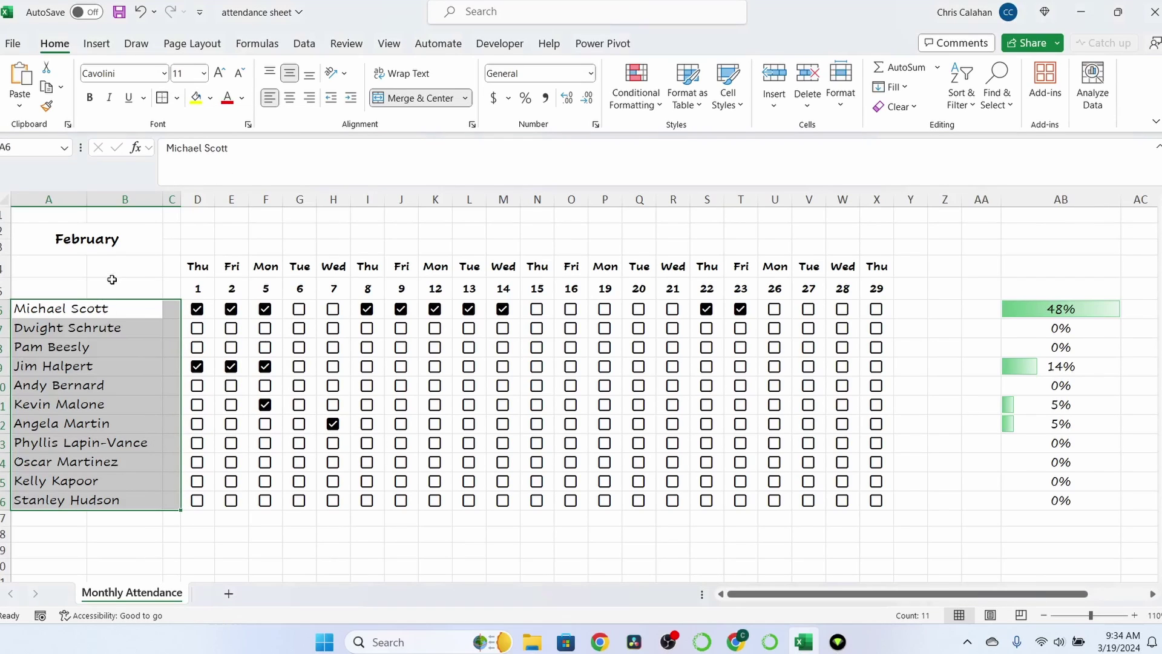
left_click(113, 274)
- Outline the checkbox grid D6:X16, the day header rows D4:X5 and the month cell
left_click_drag(186, 307, 877, 501)
left_click(162, 98)
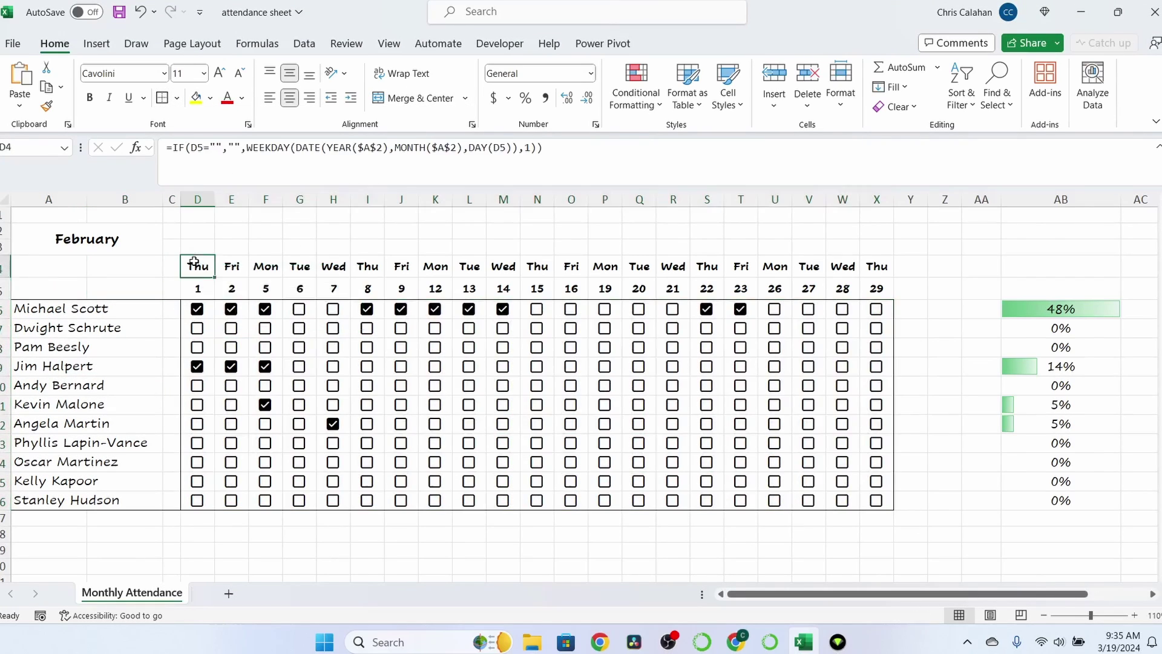
left_click_drag(197, 267, 876, 289)
left_click(162, 98)
left_click(84, 238)
left_click(163, 98)
left_click_drag(1061, 309, 1060, 500)
- Shade the day header rows, checkbox grid and employee names light green
left_click_drag(197, 267, 881, 293)
left_click(210, 98)
left_click(308, 175)
left_click_drag(197, 309, 876, 500)
left_click(210, 98)
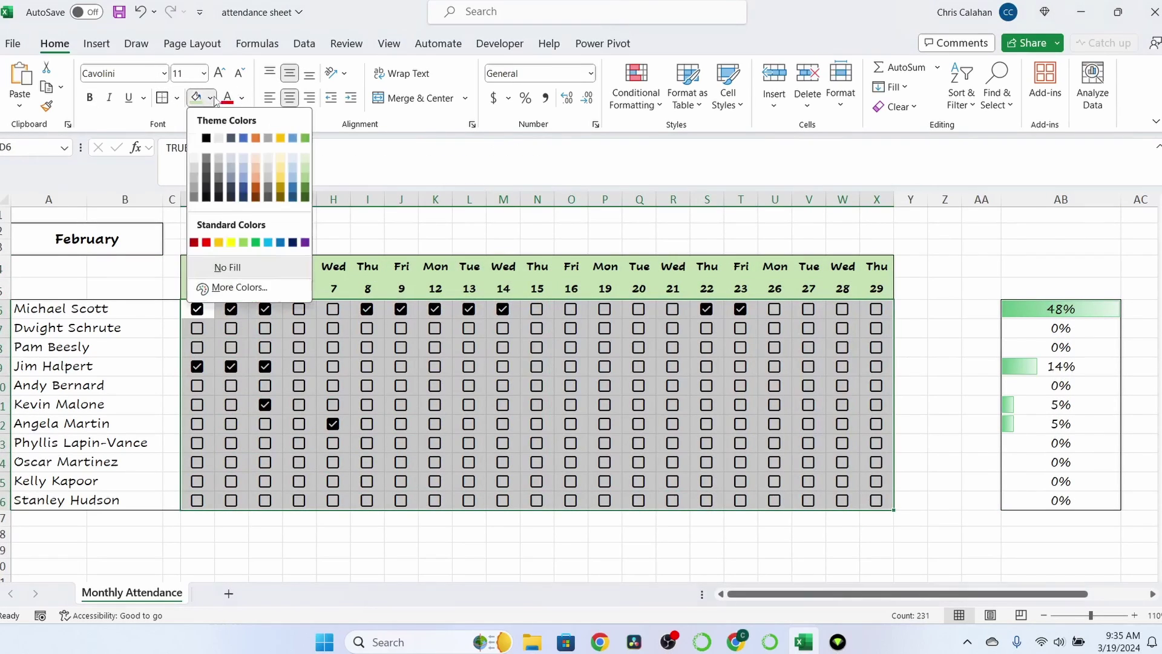
left_click(308, 165)
left_click_drag(40, 302, 173, 500)
left_click(196, 97)
- Fill the month cell dark green
left_click(103, 235)
left_click(210, 98)
left_click(305, 197)
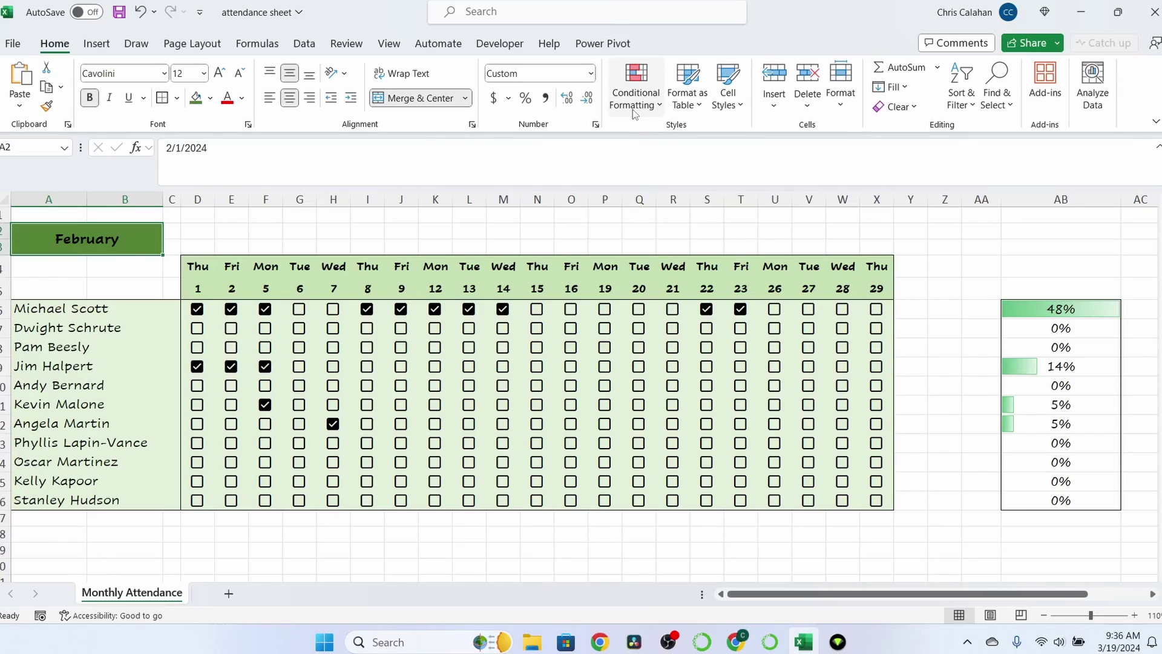
- Enter 3/1/2024 and then 12/1/2024 in A2, ending on December 2024
type("3-")
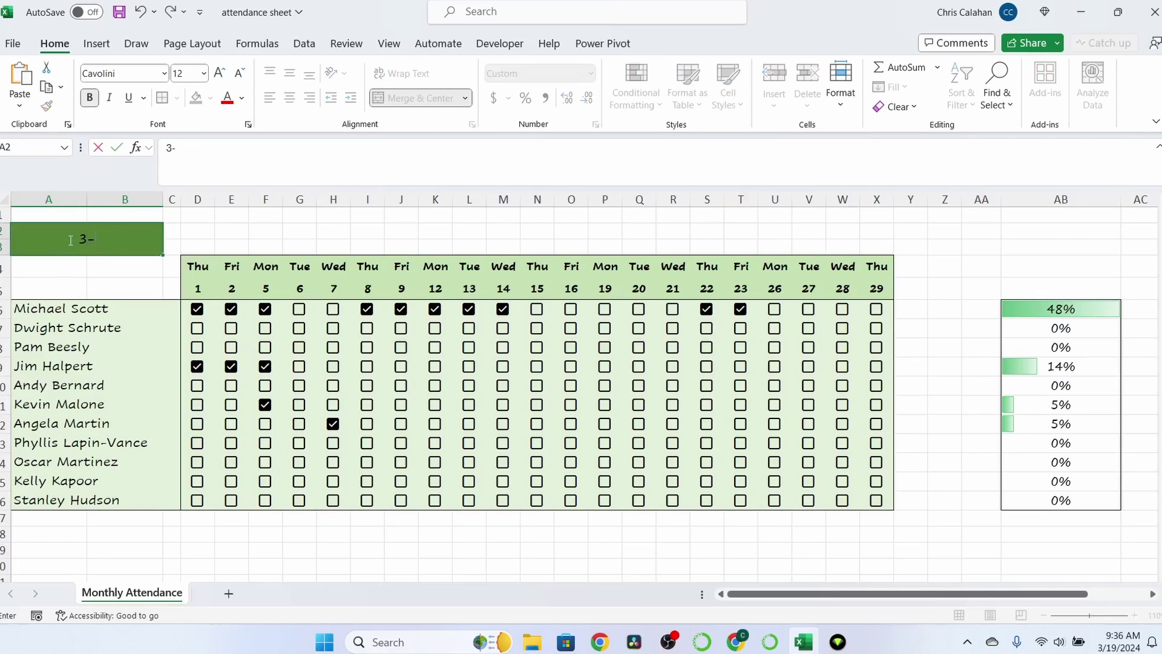
type("1/2024")
key("ctrl+Return")
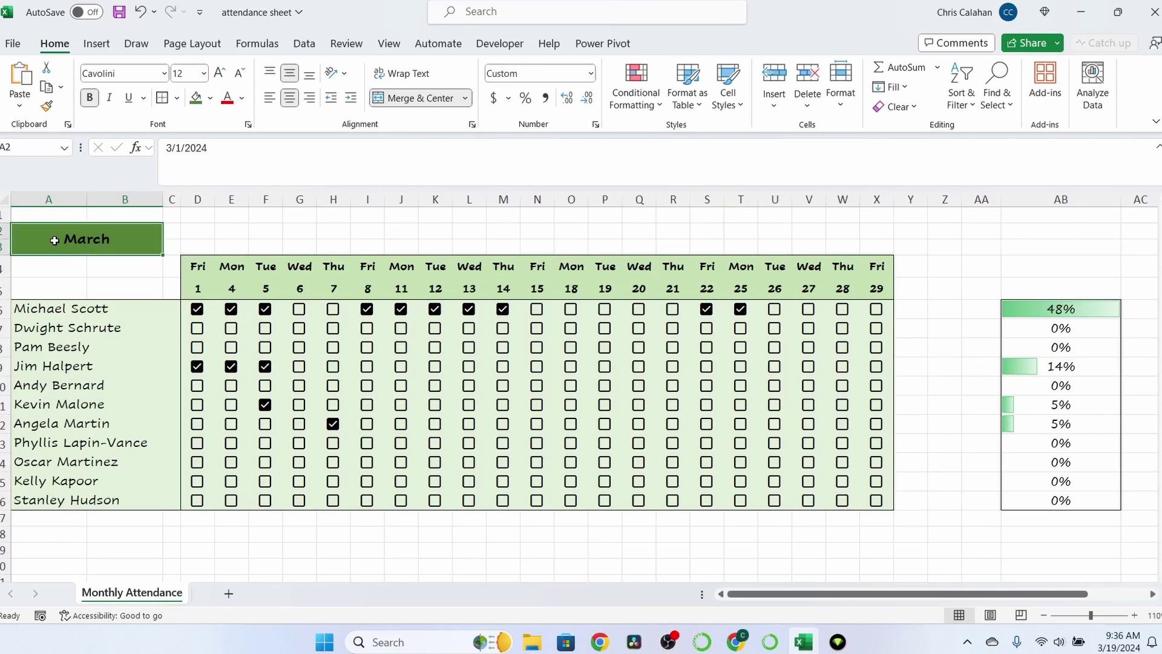
type("12/1/2024")
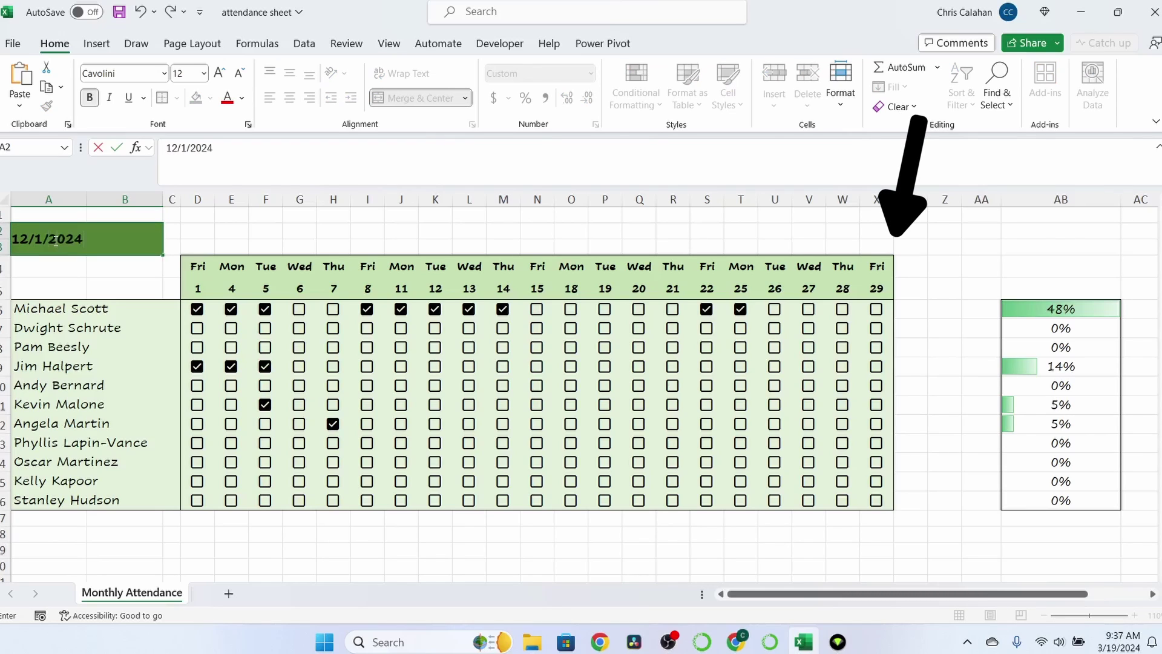
key("Return")
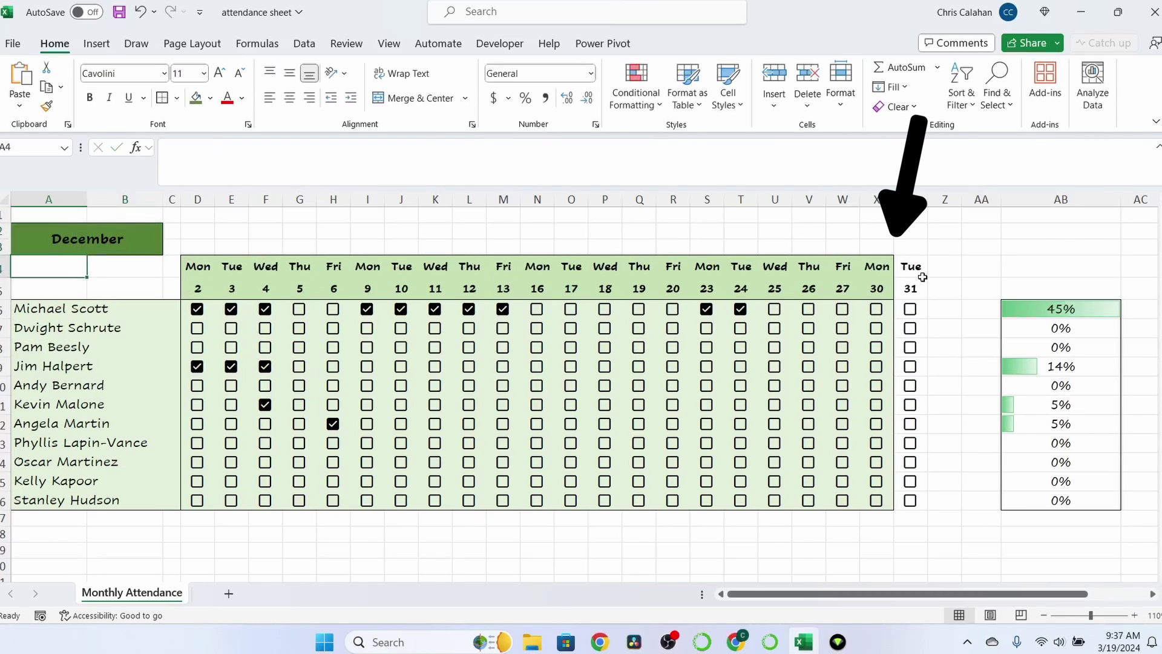